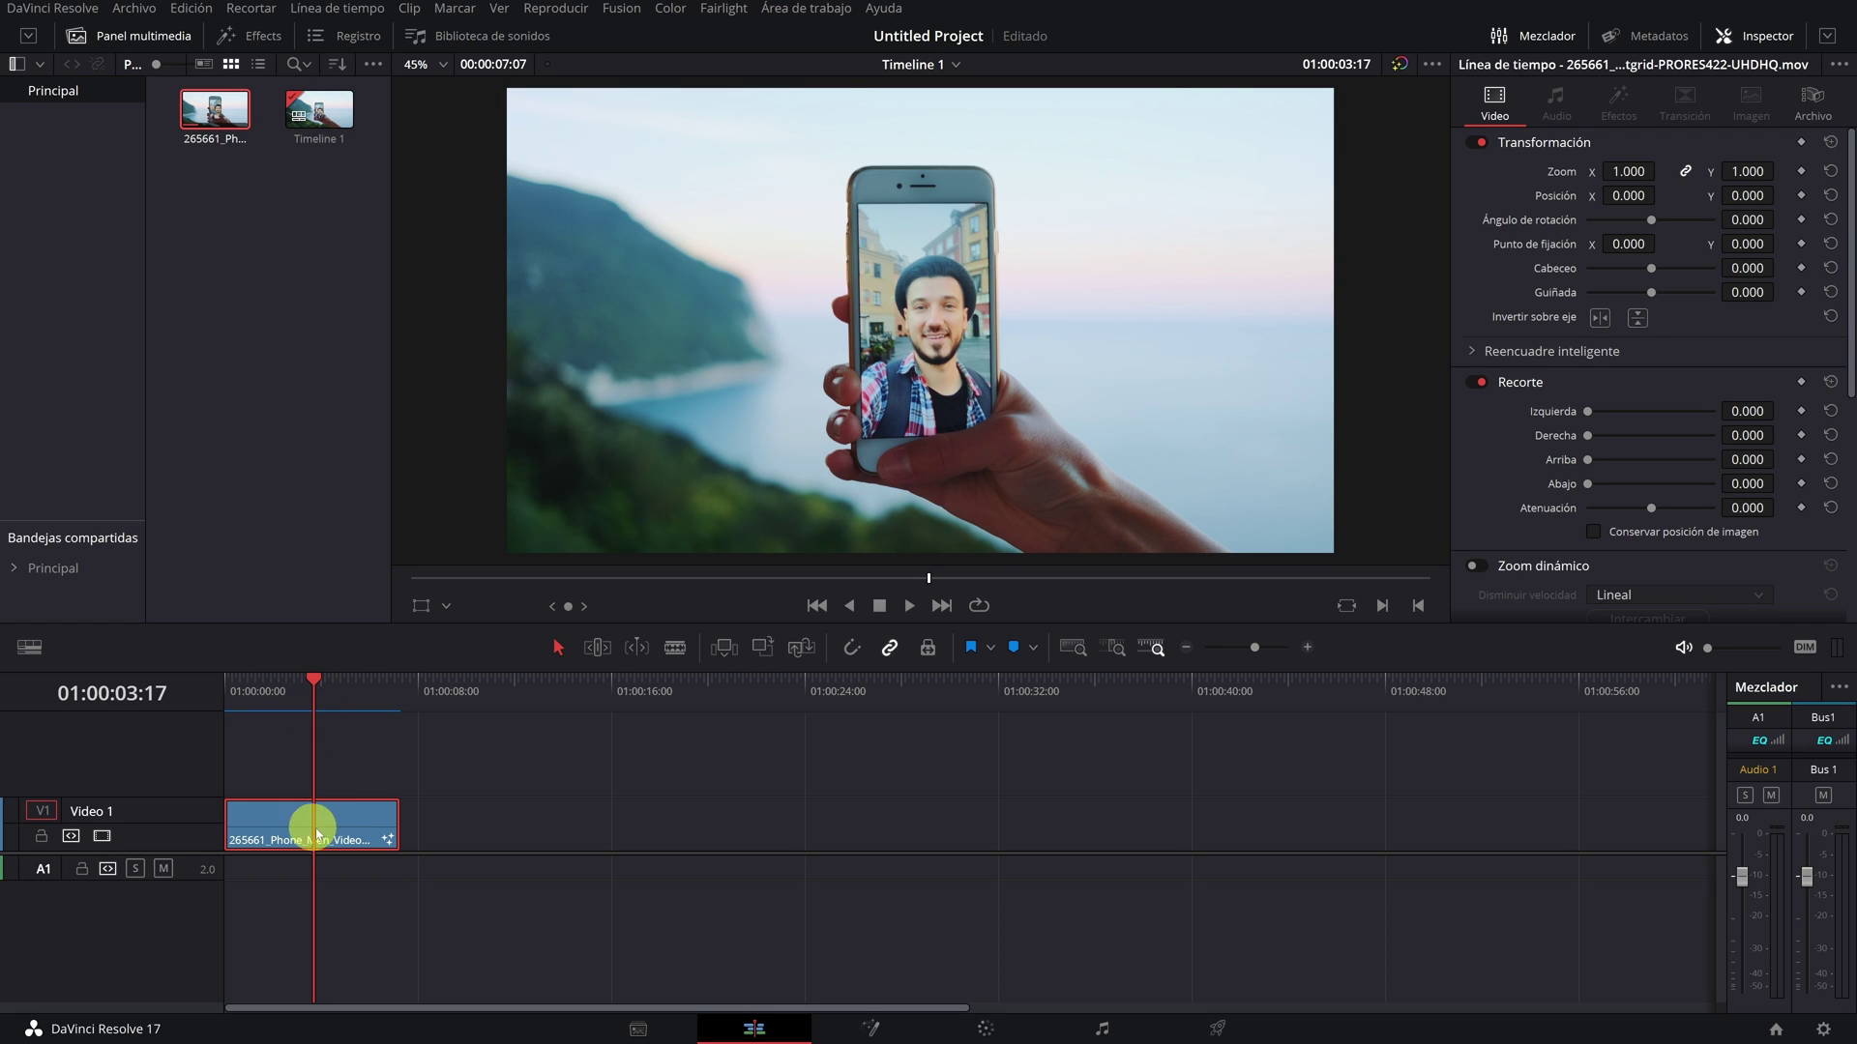
Step: Switch the clip to the Fusion page and search the effects library for 'plana'
{"action": "left_click", "coordinate": [870, 1030]}
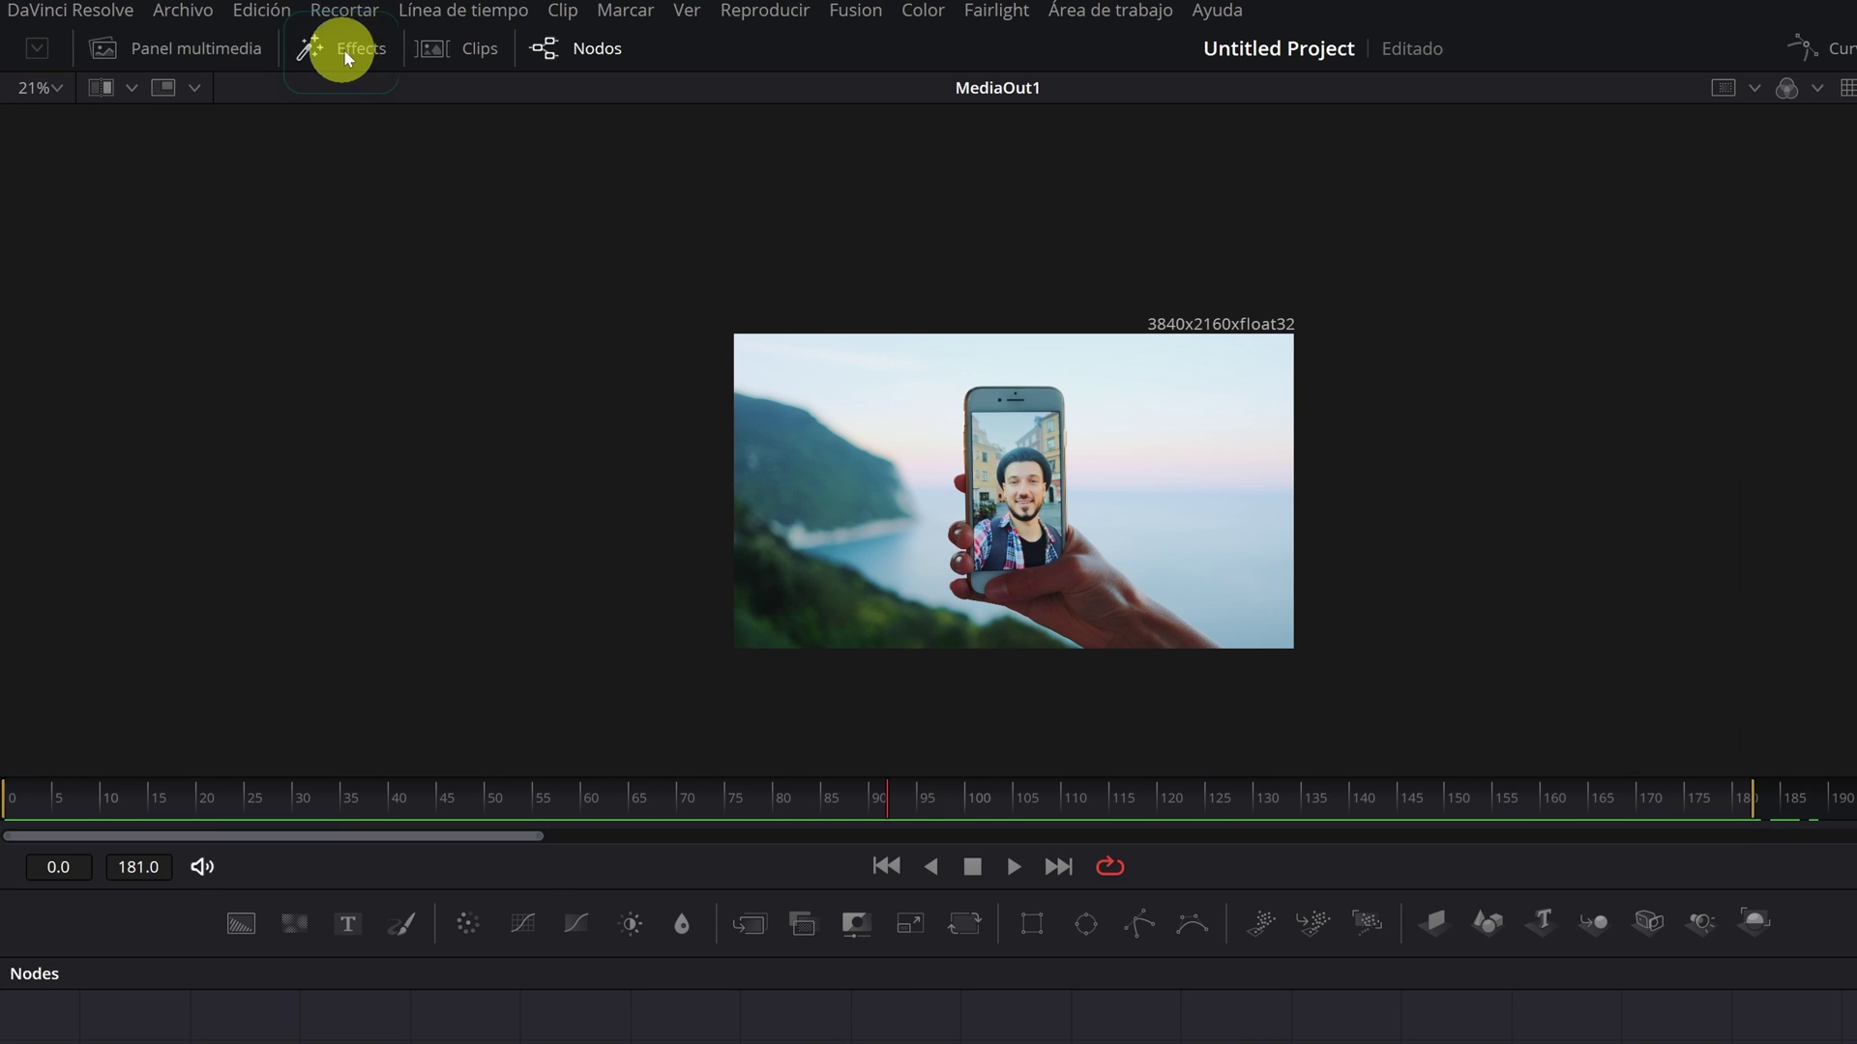
{"action": "left_click", "coordinate": [346, 53]}
{"action": "left_click", "coordinate": [476, 93]}
{"action": "type", "text": "plana"}
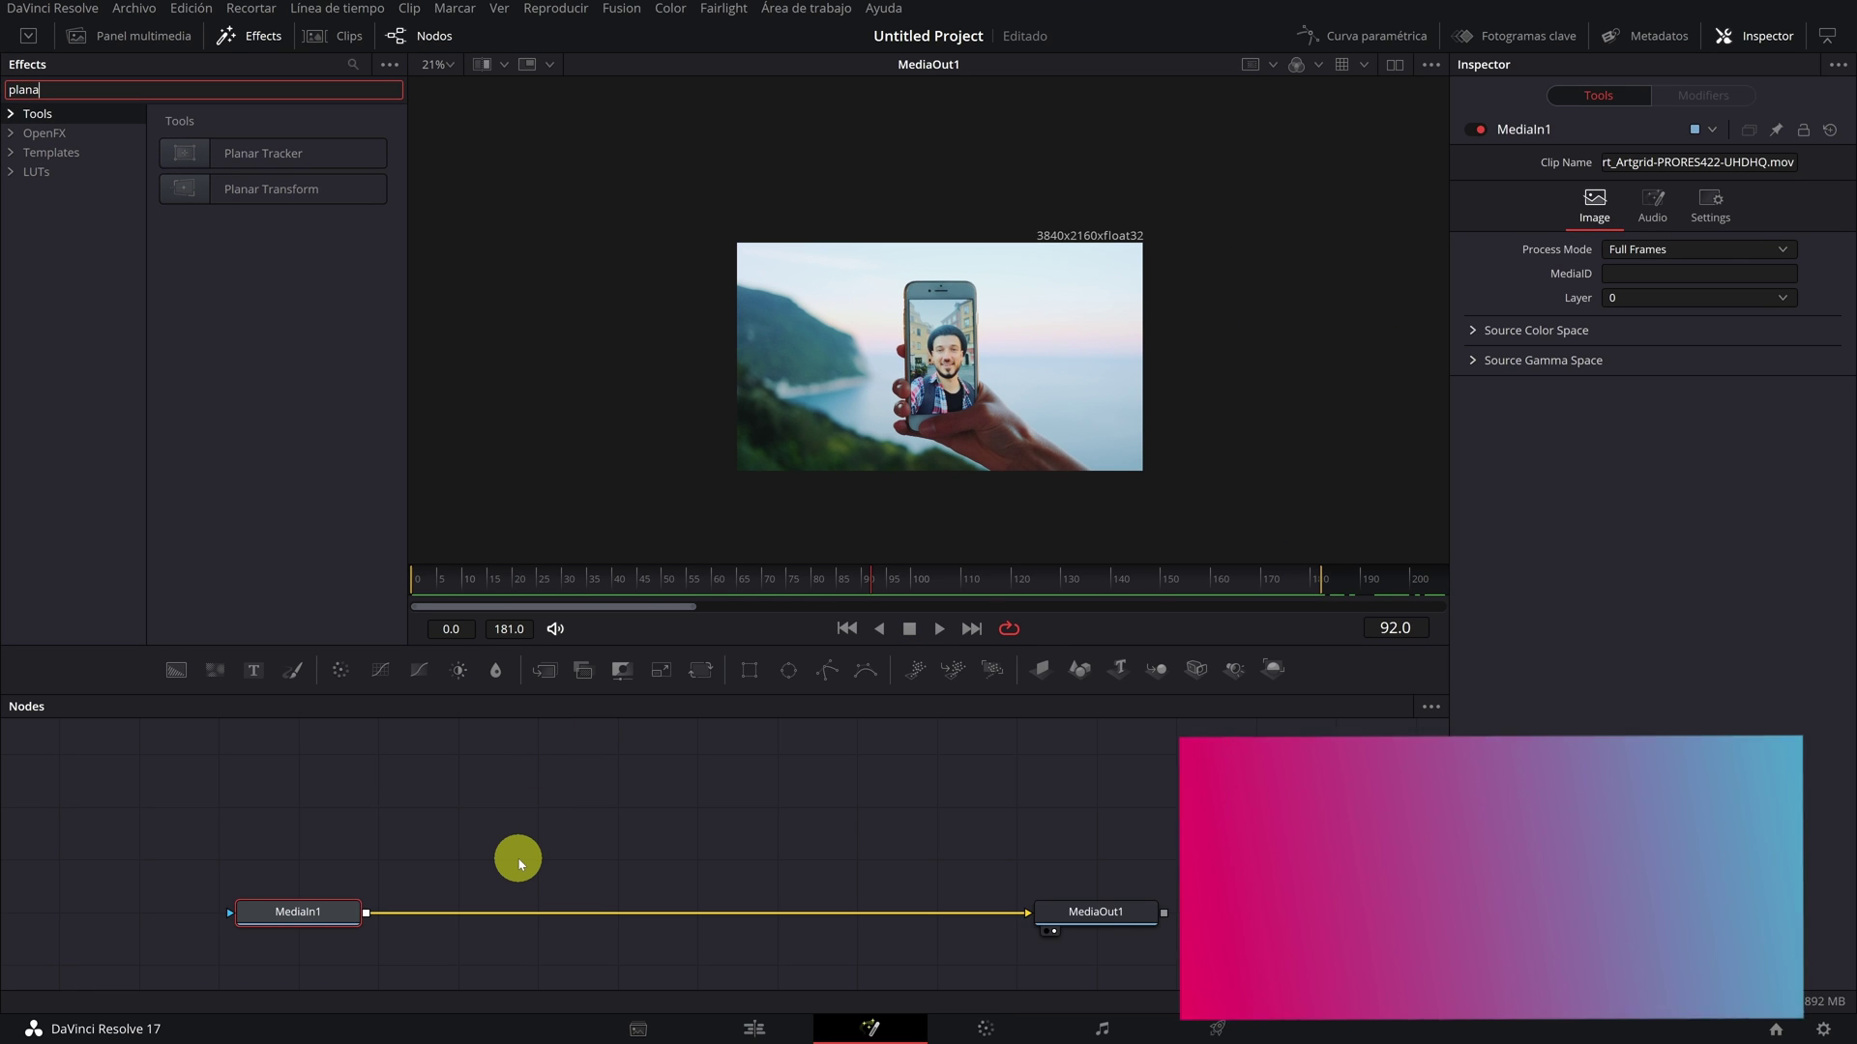
Step: Add a Planar Tracker node and place it between MediaIn1 and MediaOut1
{"action": "key", "text": "ctrl+space"}
{"action": "type", "text": "Transformar"}
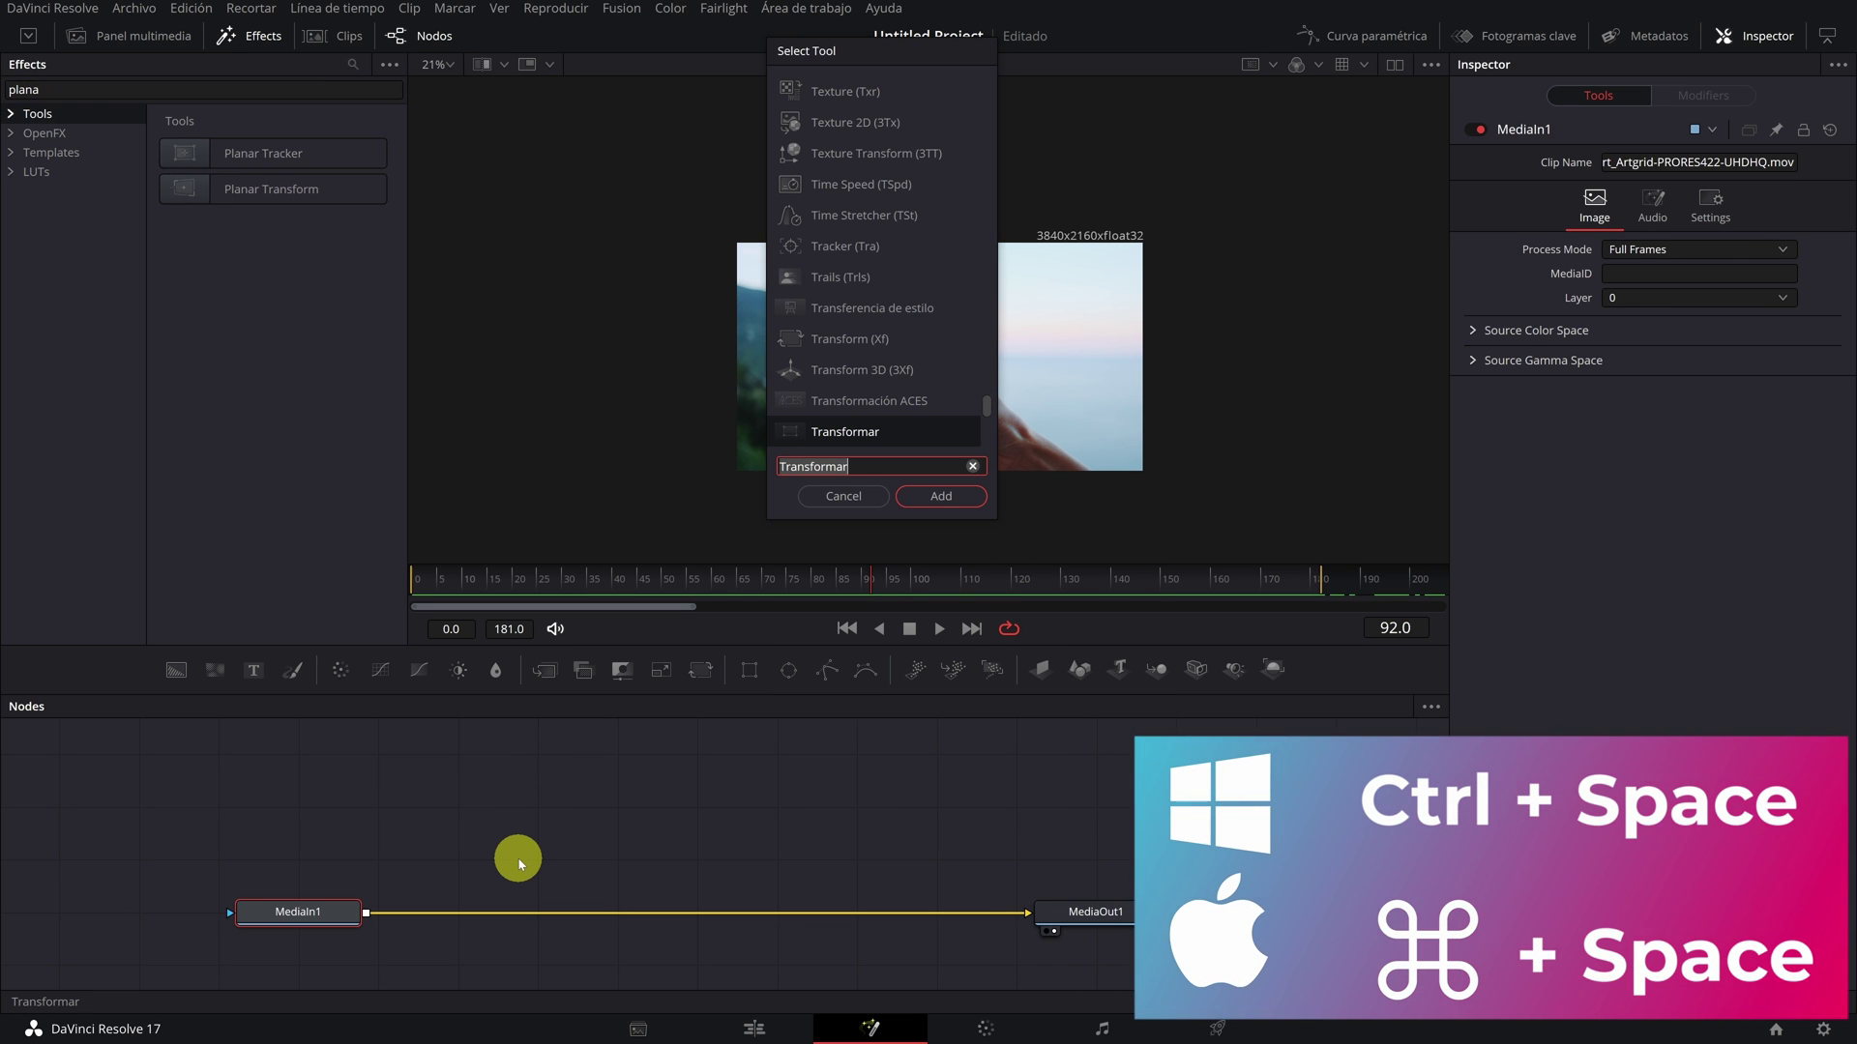
{"action": "type", "text": "plana"}
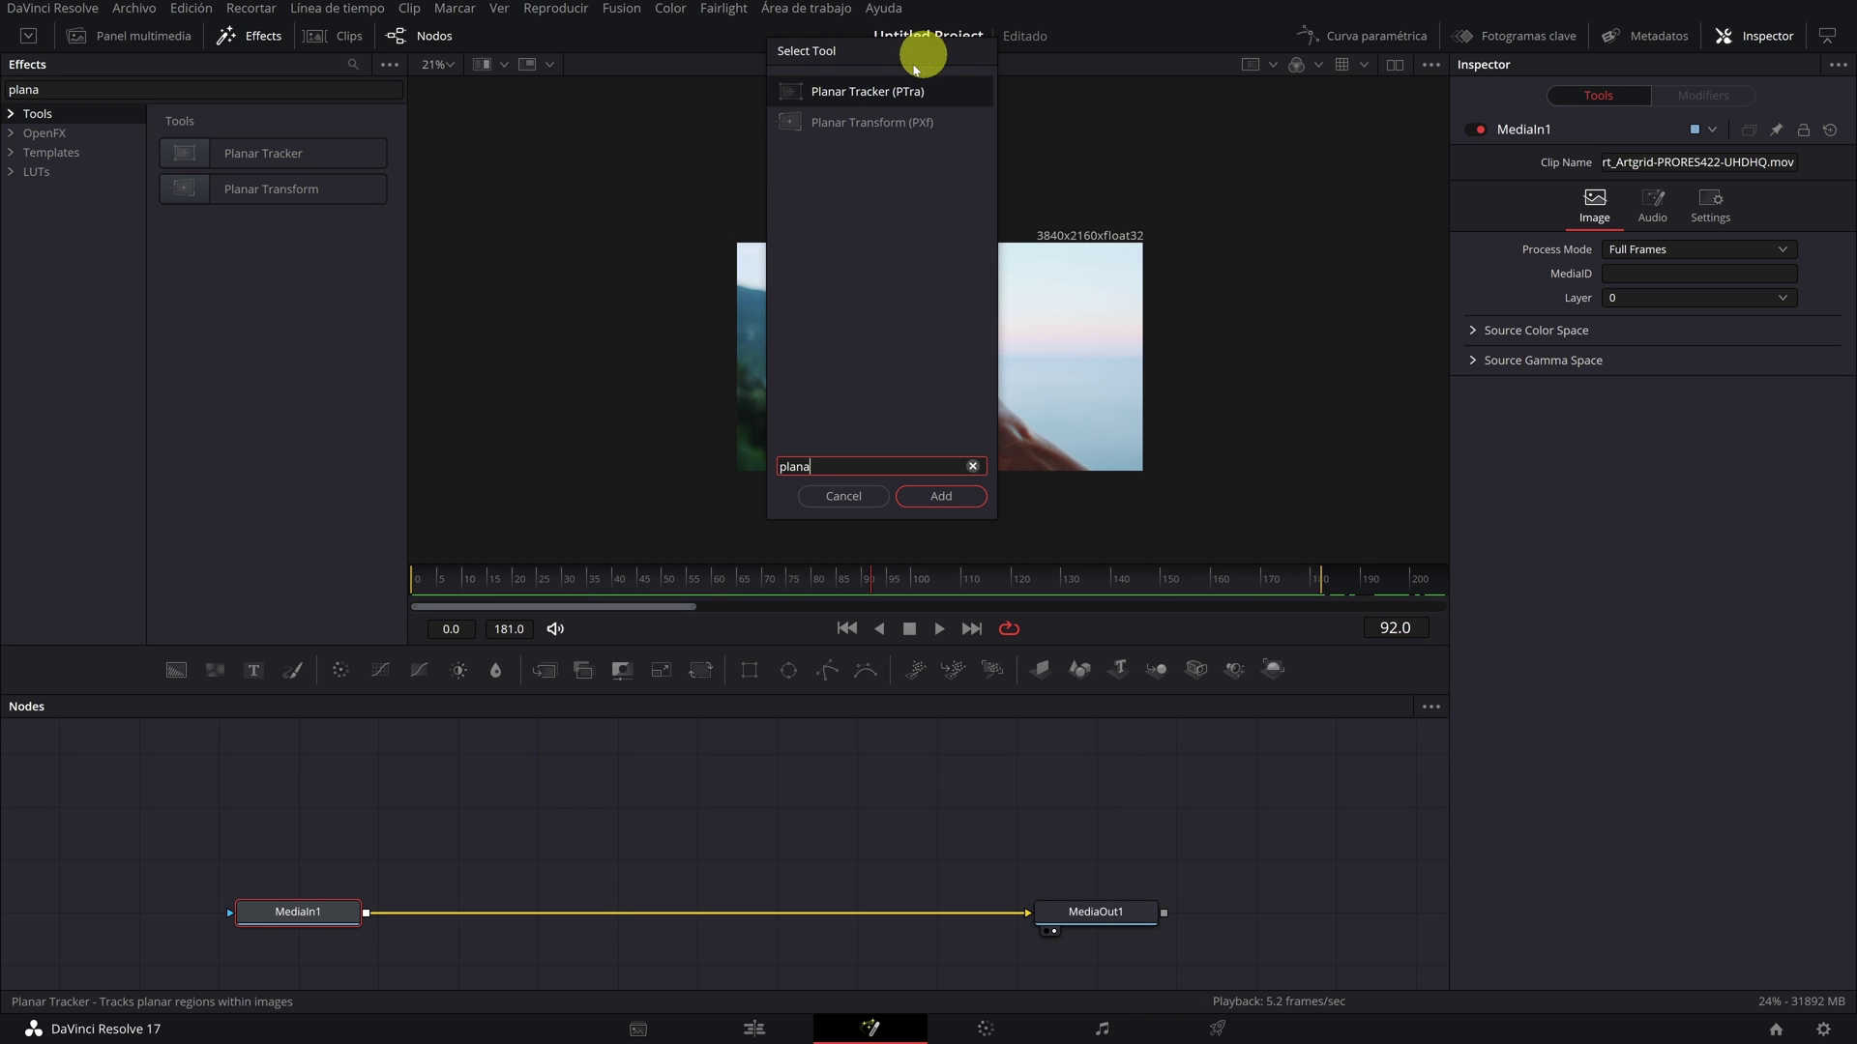
{"action": "left_click", "coordinate": [873, 92]}
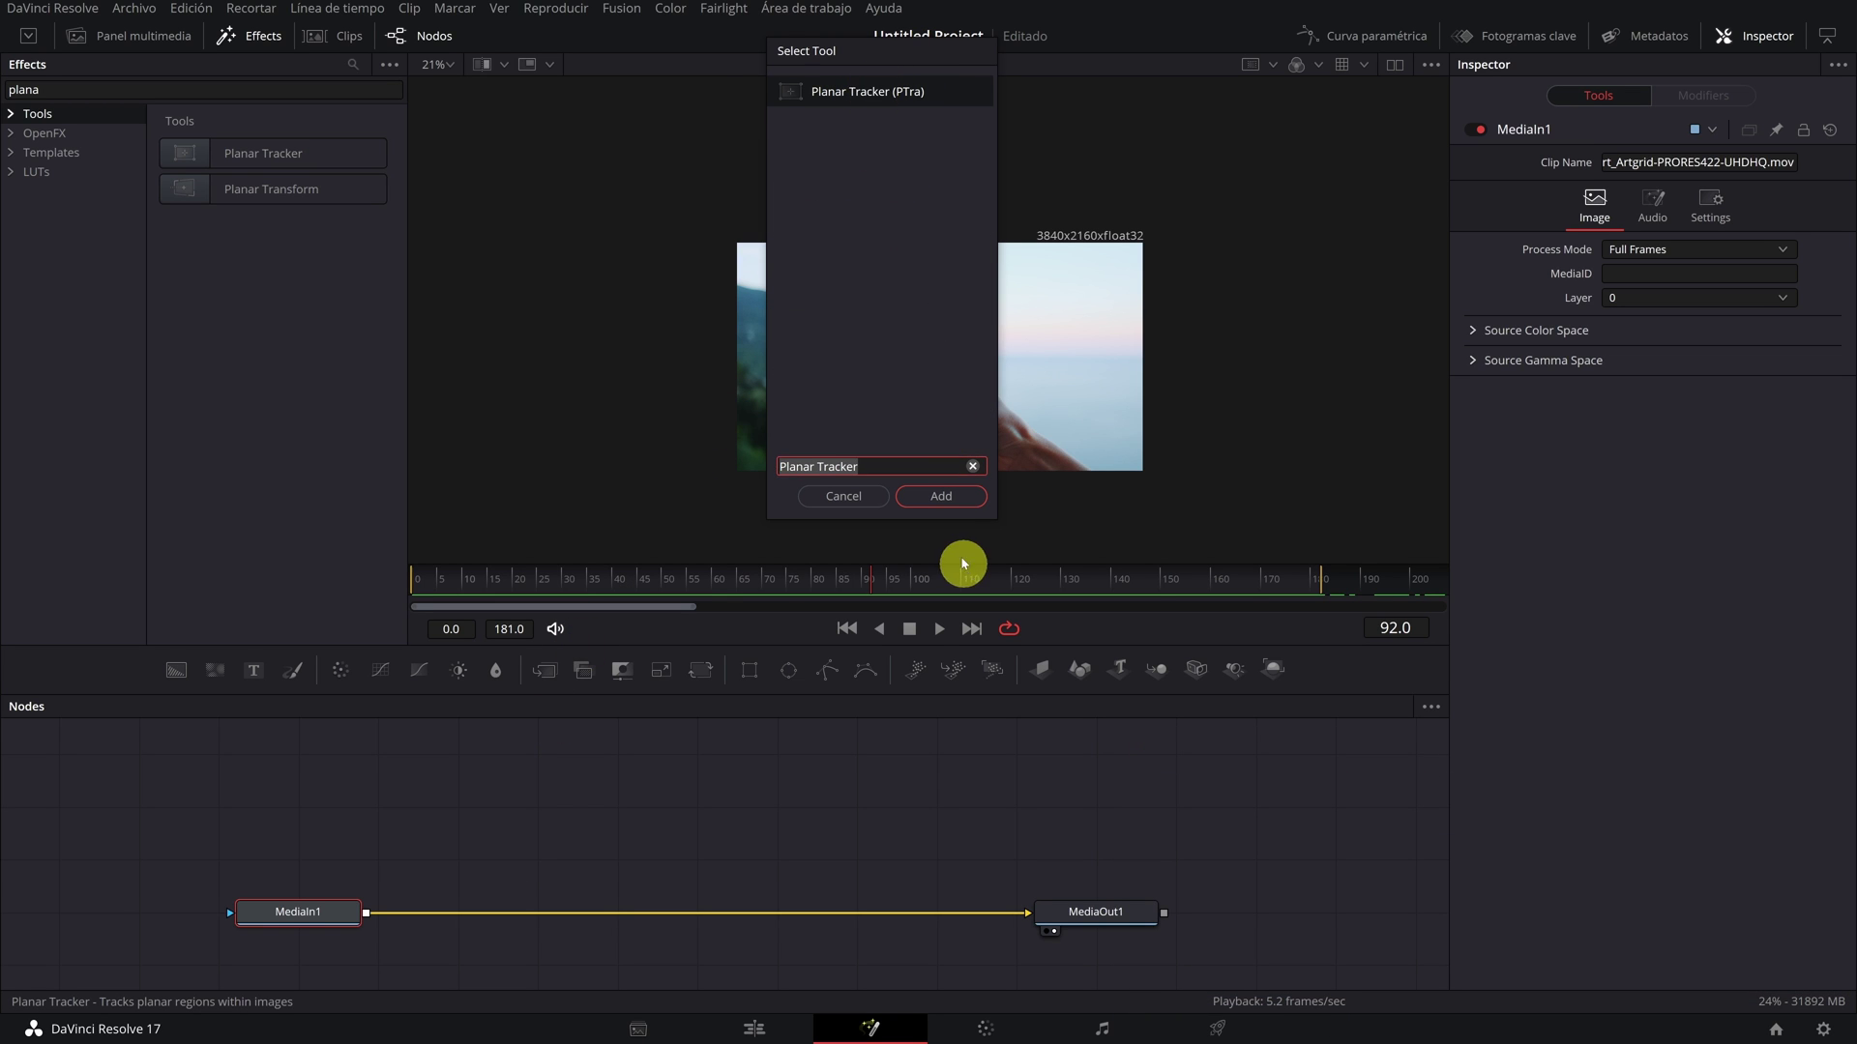
{"action": "left_click", "coordinate": [941, 496]}
{"action": "left_click_drag", "start_coordinate": [469, 905], "coordinate": [700, 912]}
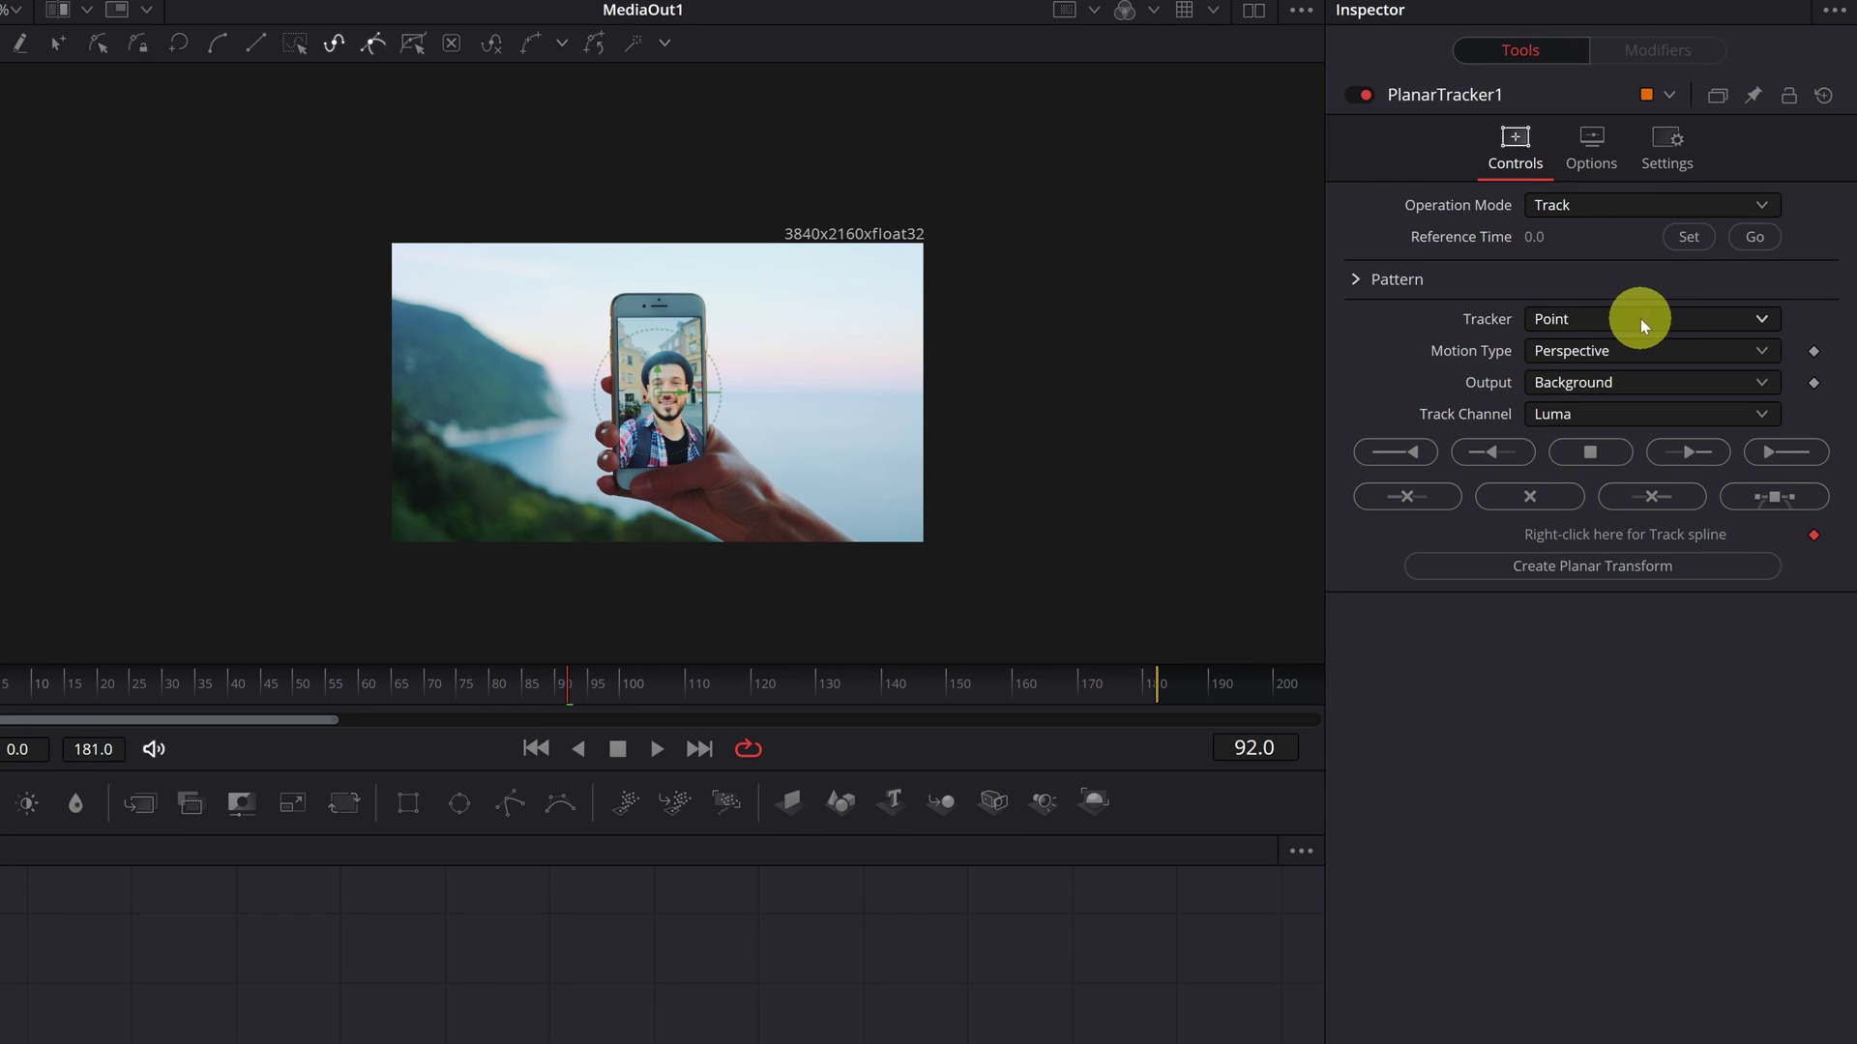
Step: Set the tracker to Hybrid Point/Area with Trail Length 2, then move to frame 0
{"action": "left_click", "coordinate": [1641, 318]}
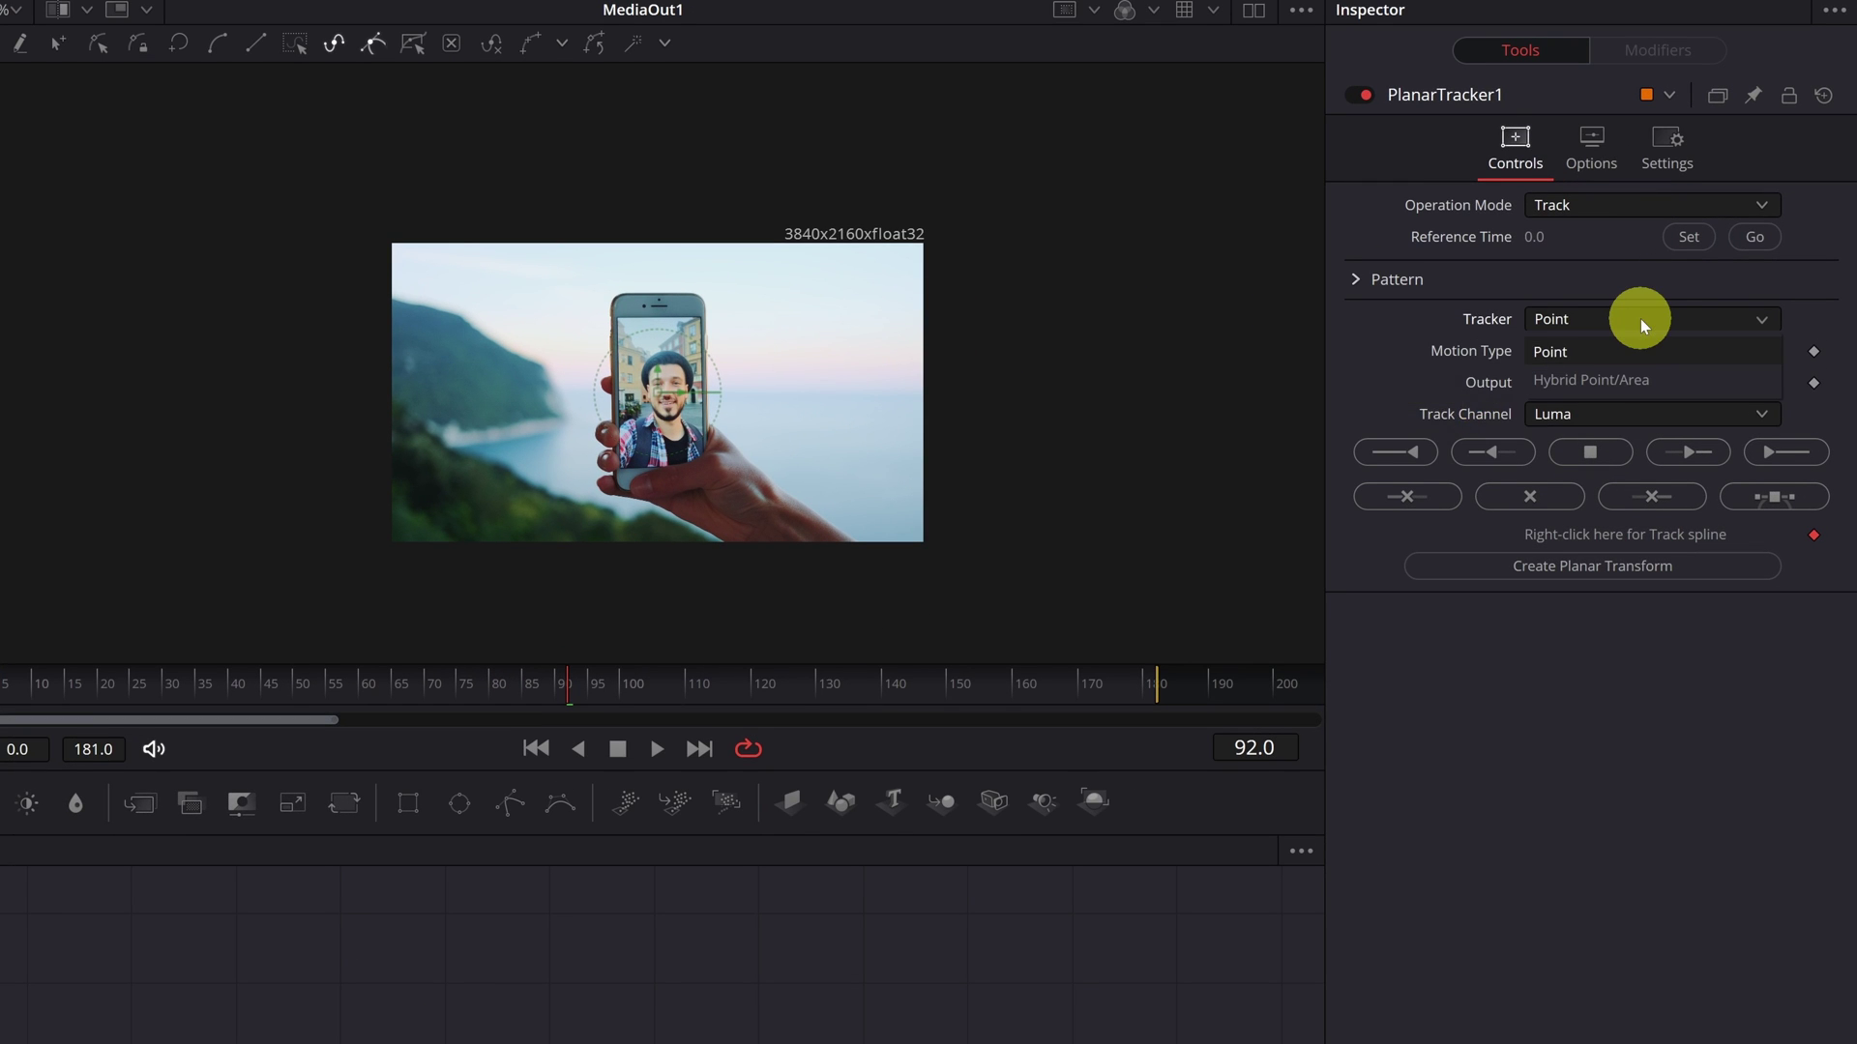
{"action": "left_click", "coordinate": [1690, 381]}
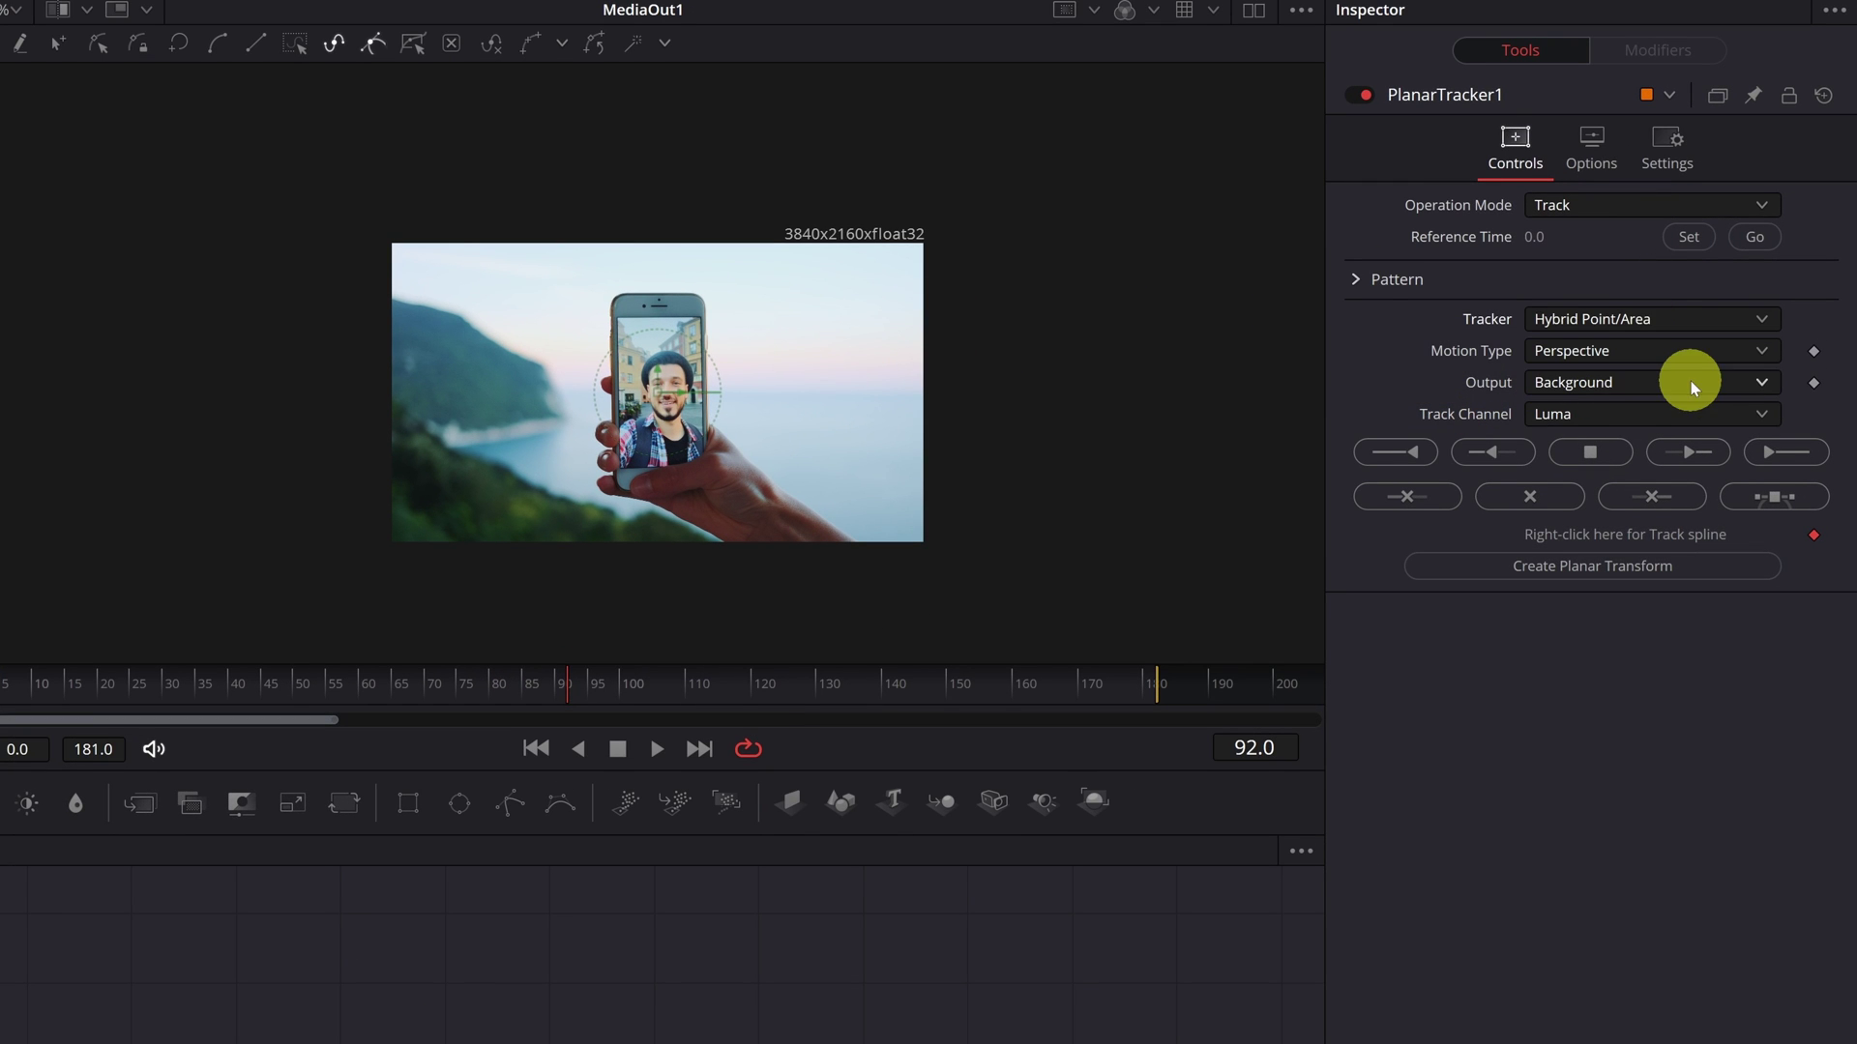
{"action": "left_click", "coordinate": [1591, 147]}
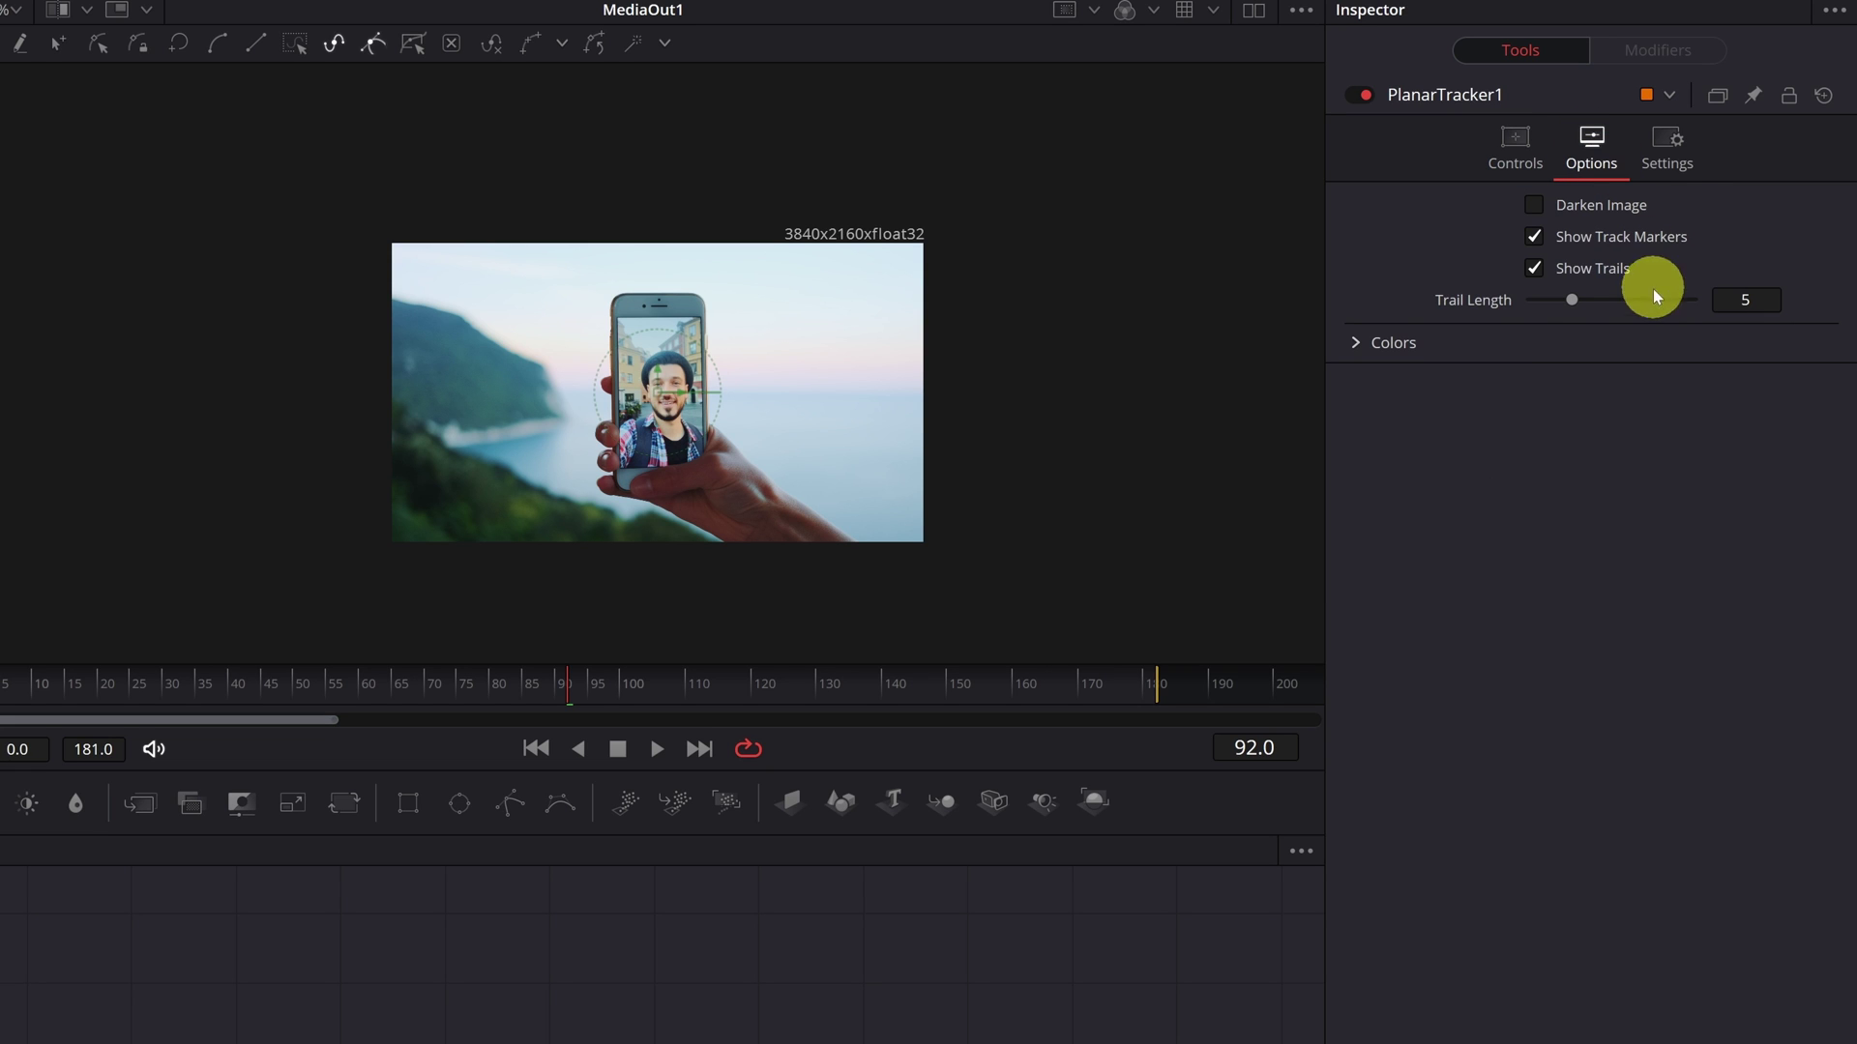
{"action": "left_click", "coordinate": [1753, 302]}
{"action": "left_click_drag", "start_coordinate": [1725, 295], "coordinate": [1763, 298]}
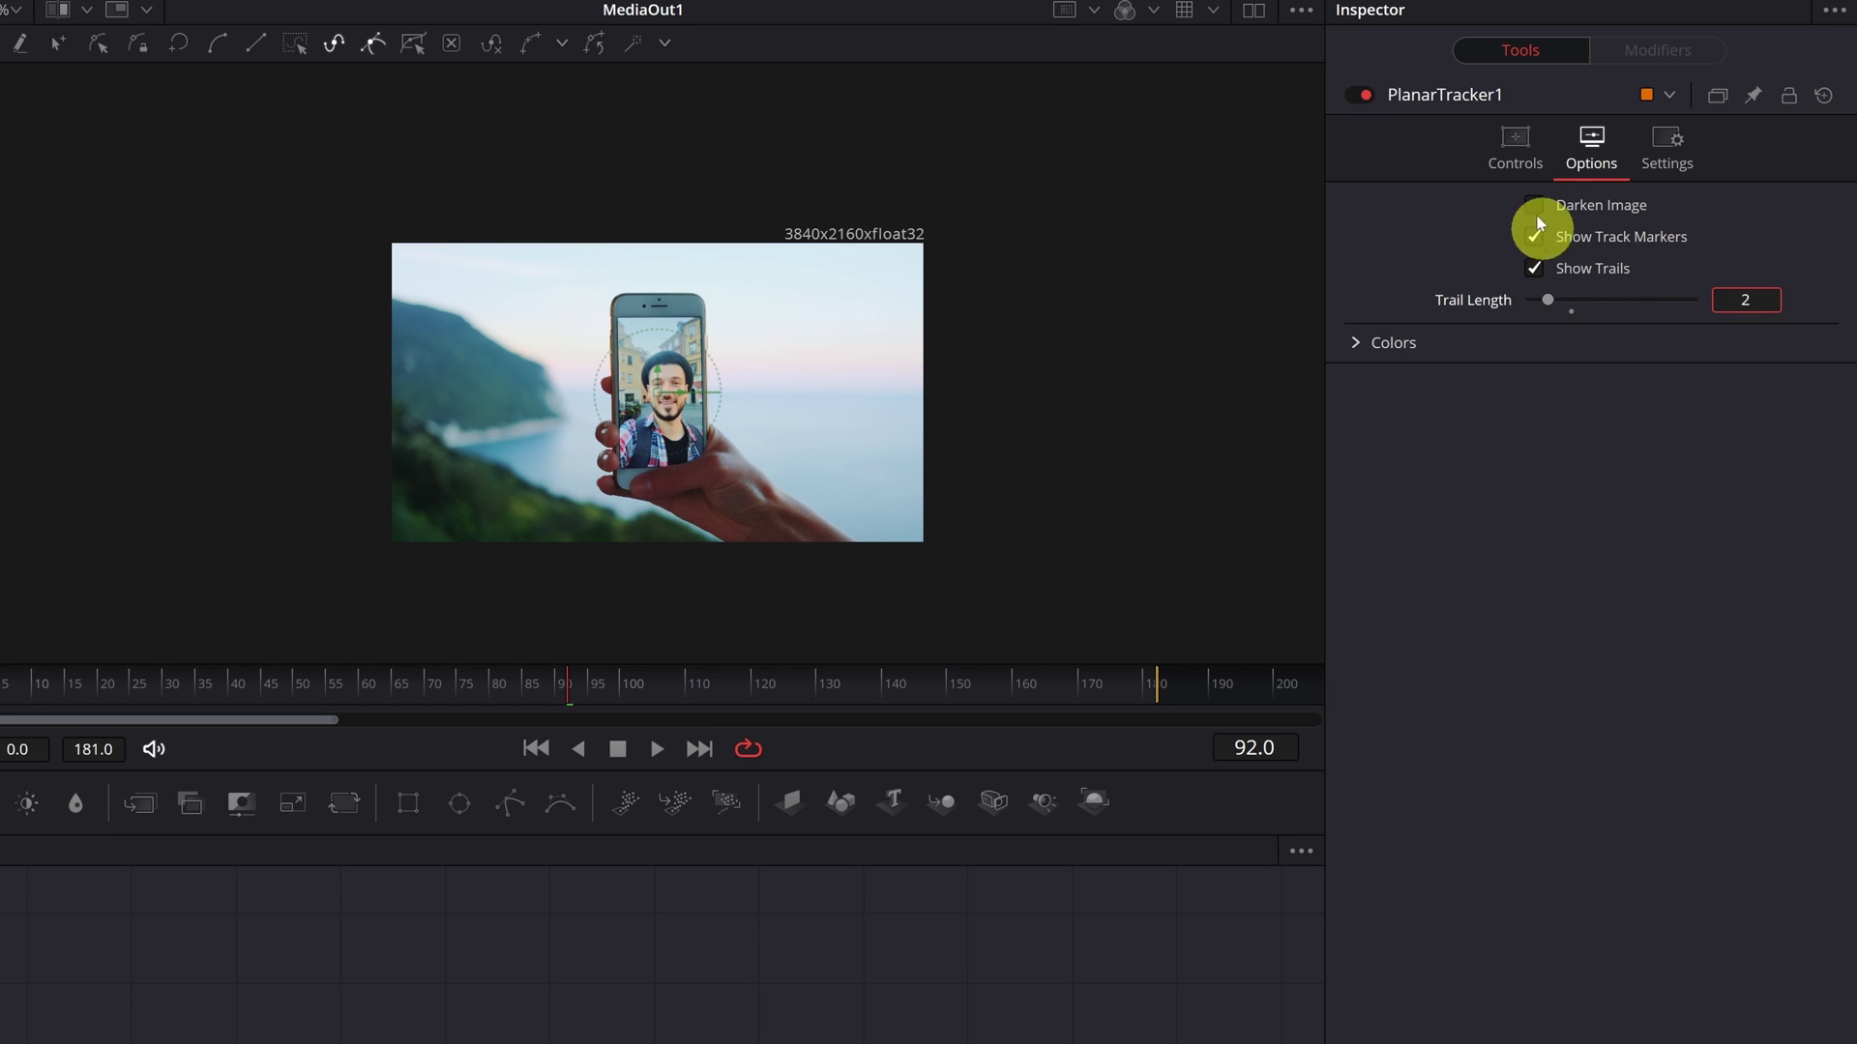
{"action": "left_click", "coordinate": [1516, 143]}
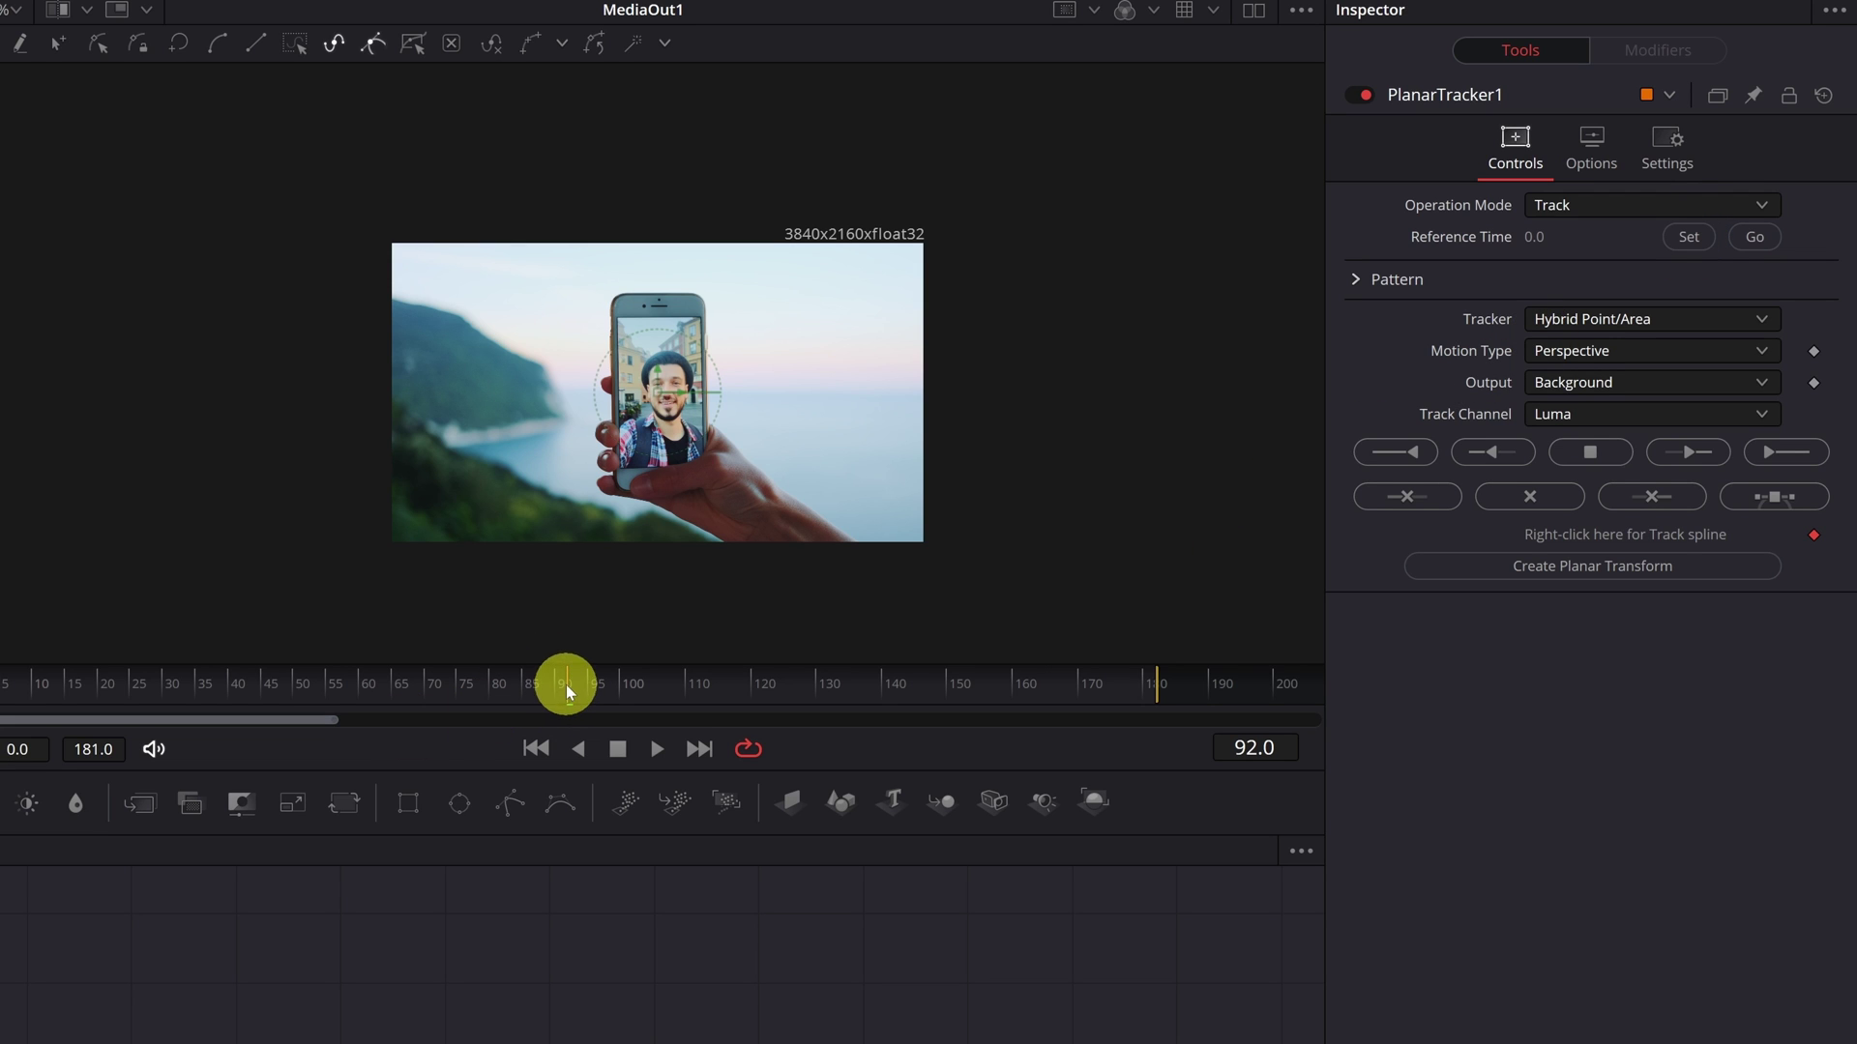
{"action": "left_click_drag", "start_coordinate": [569, 691], "coordinate": [0, 698]}
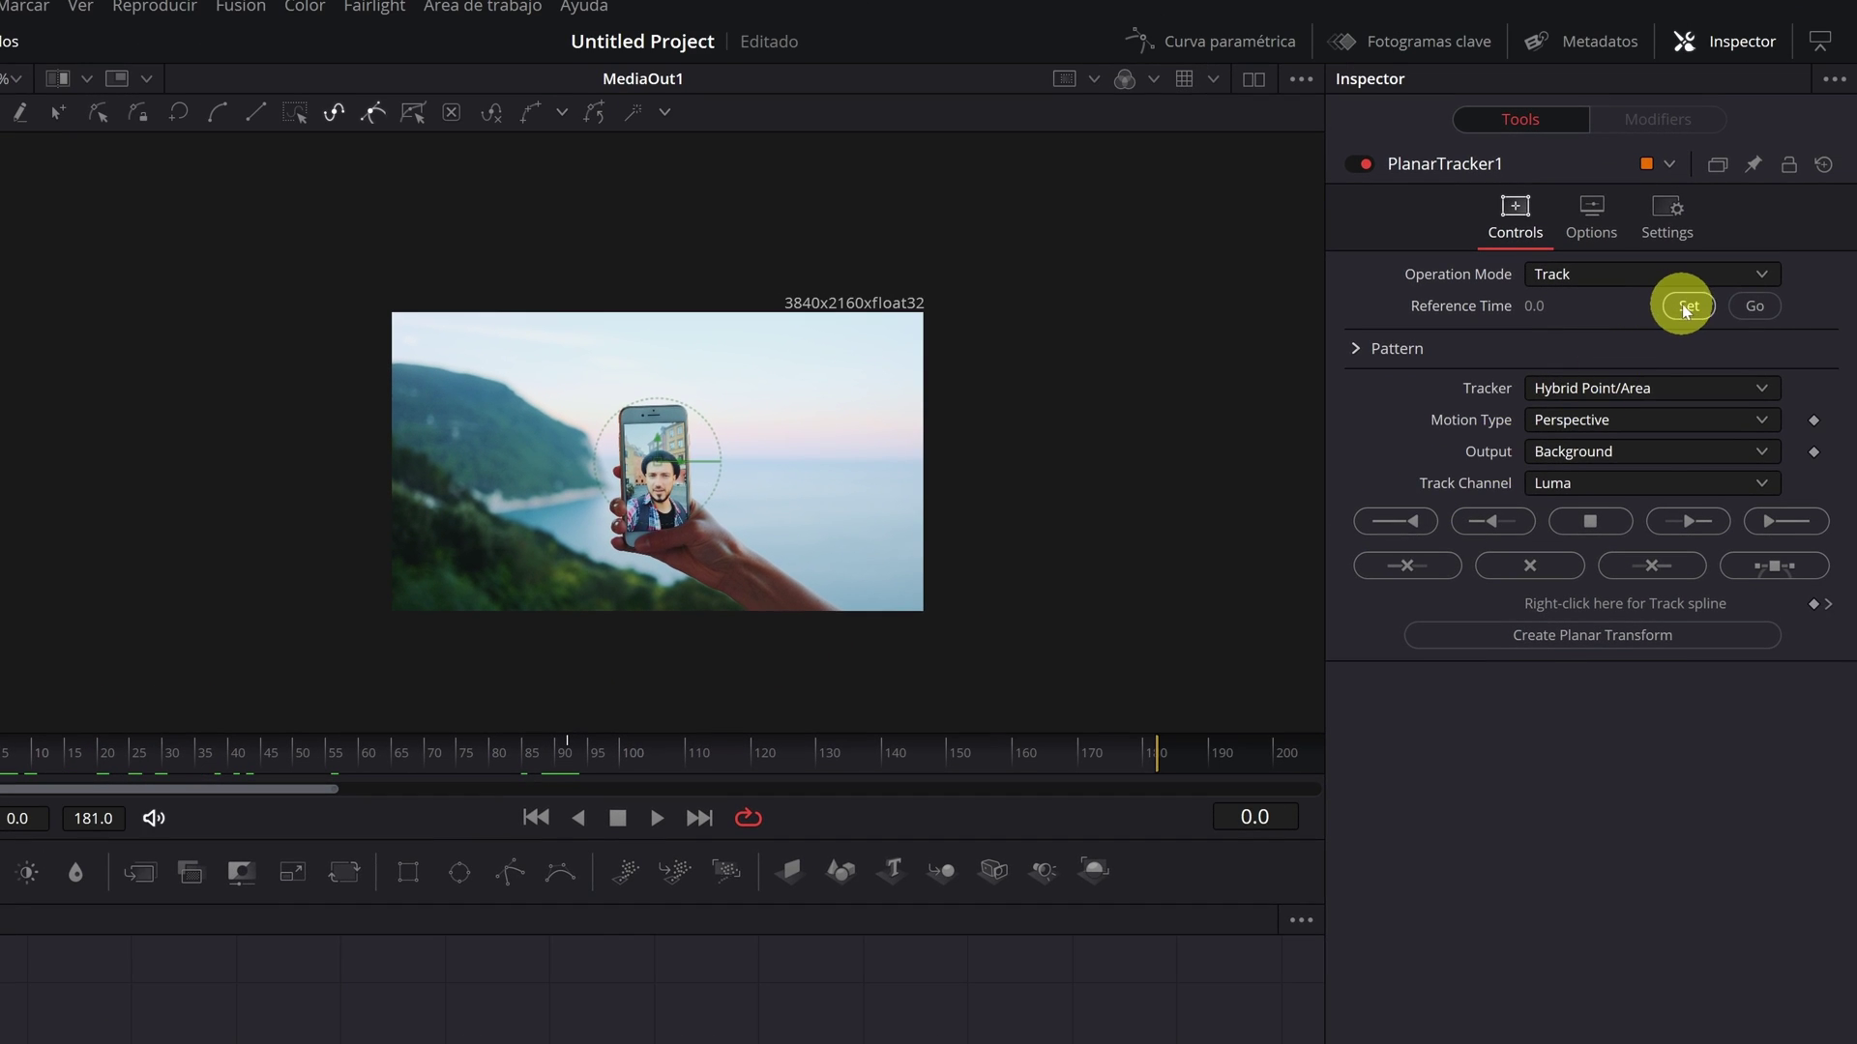
Step: Make frame 0 the reference time and enlarge the viewer by closing the effects library
{"action": "left_click", "coordinate": [1686, 305]}
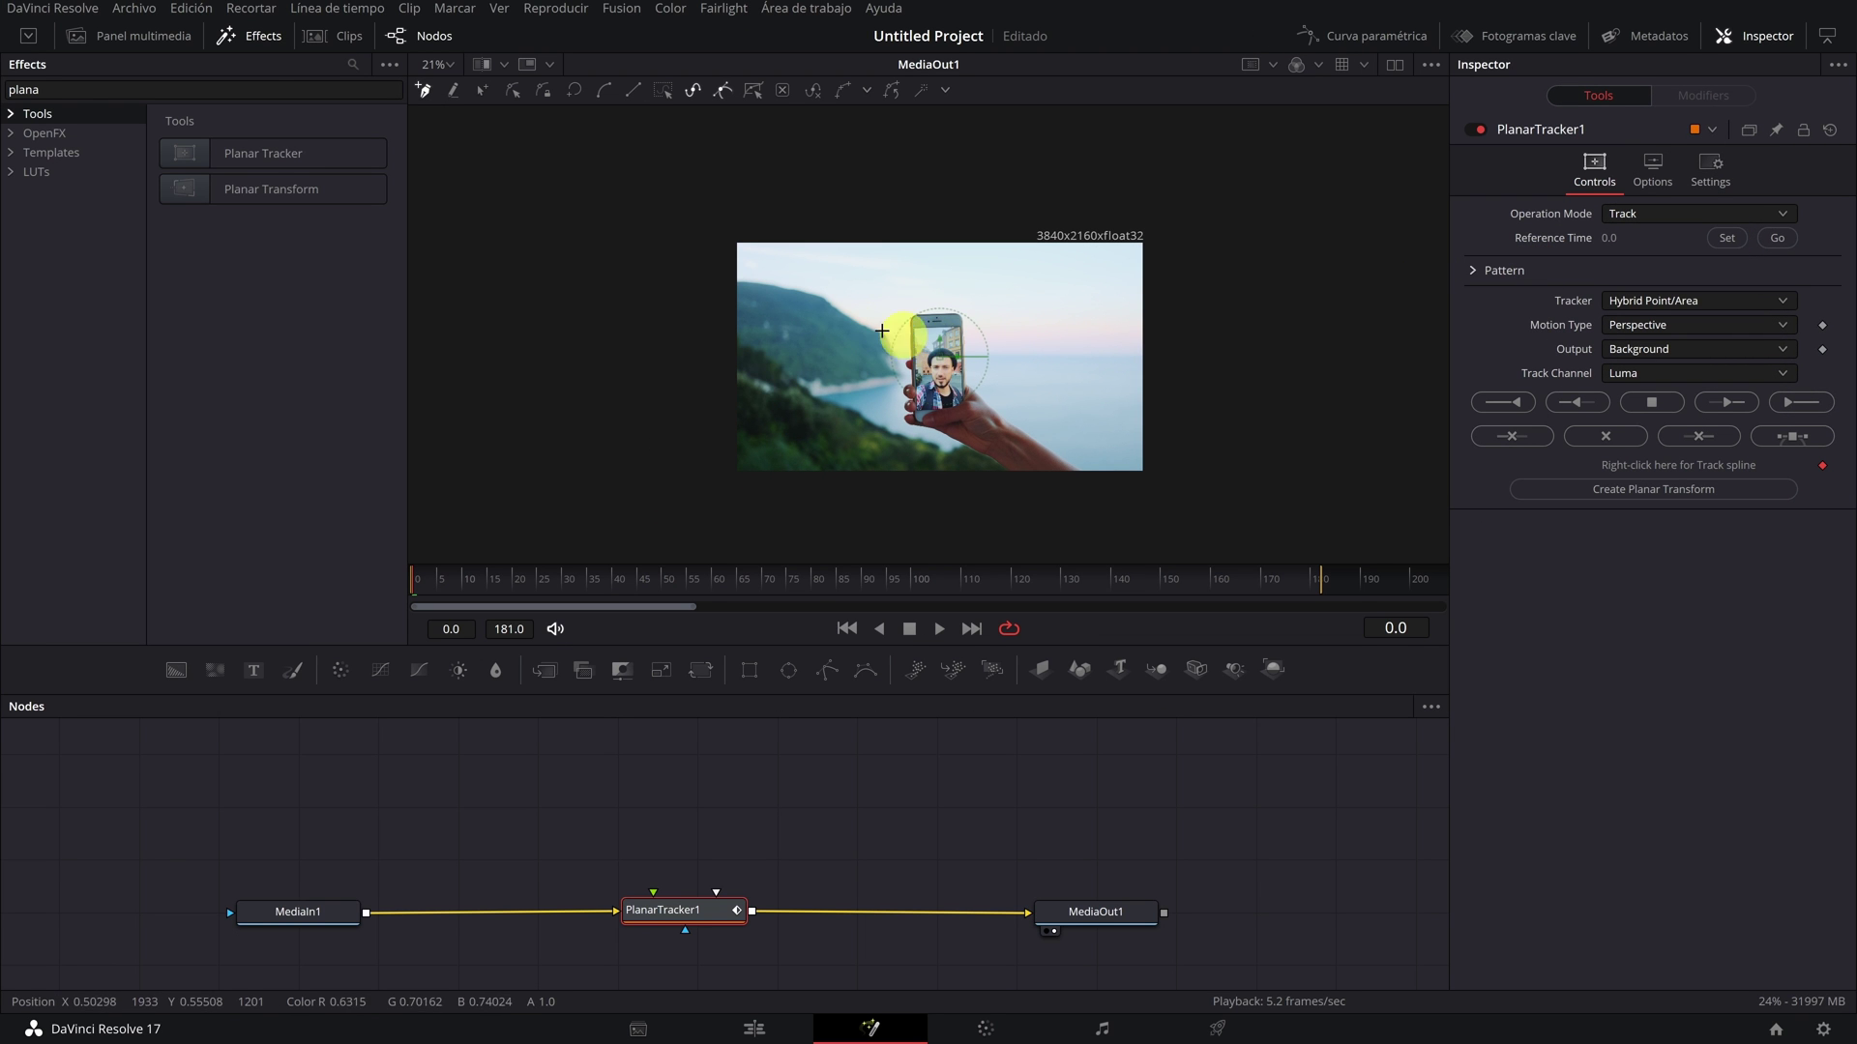
{"action": "left_click", "coordinate": [253, 36]}
{"action": "scroll", "coordinate": [651, 377], "scroll_direction": "up", "scroll_amount": 5}
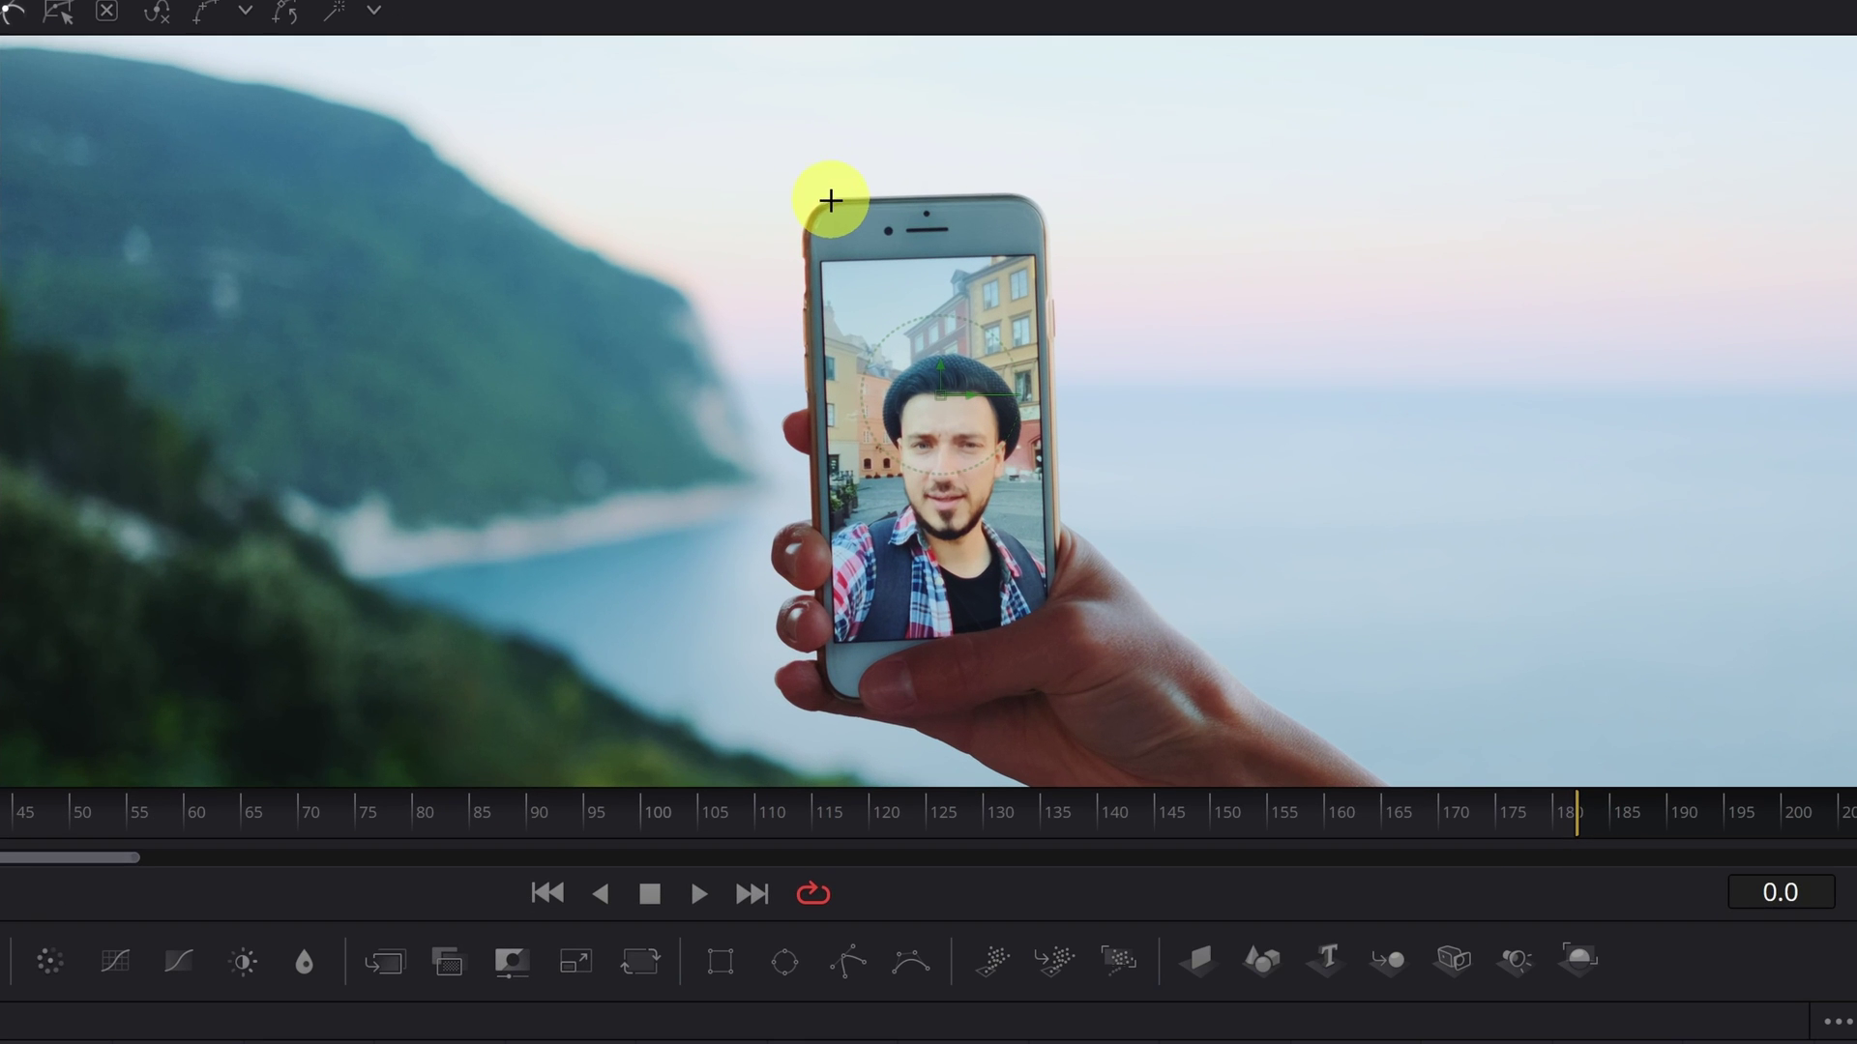
Step: Draw a four-point polygon around the phone, track it forward, and return to frame 0
{"action": "left_click_drag", "start_coordinate": [815, 205], "coordinate": [916, 203]}
{"action": "left_click", "coordinate": [1058, 601]}
{"action": "left_click_drag", "start_coordinate": [902, 678], "coordinate": [830, 693]}
{"action": "left_click_drag", "start_coordinate": [819, 508], "coordinate": [817, 471]}
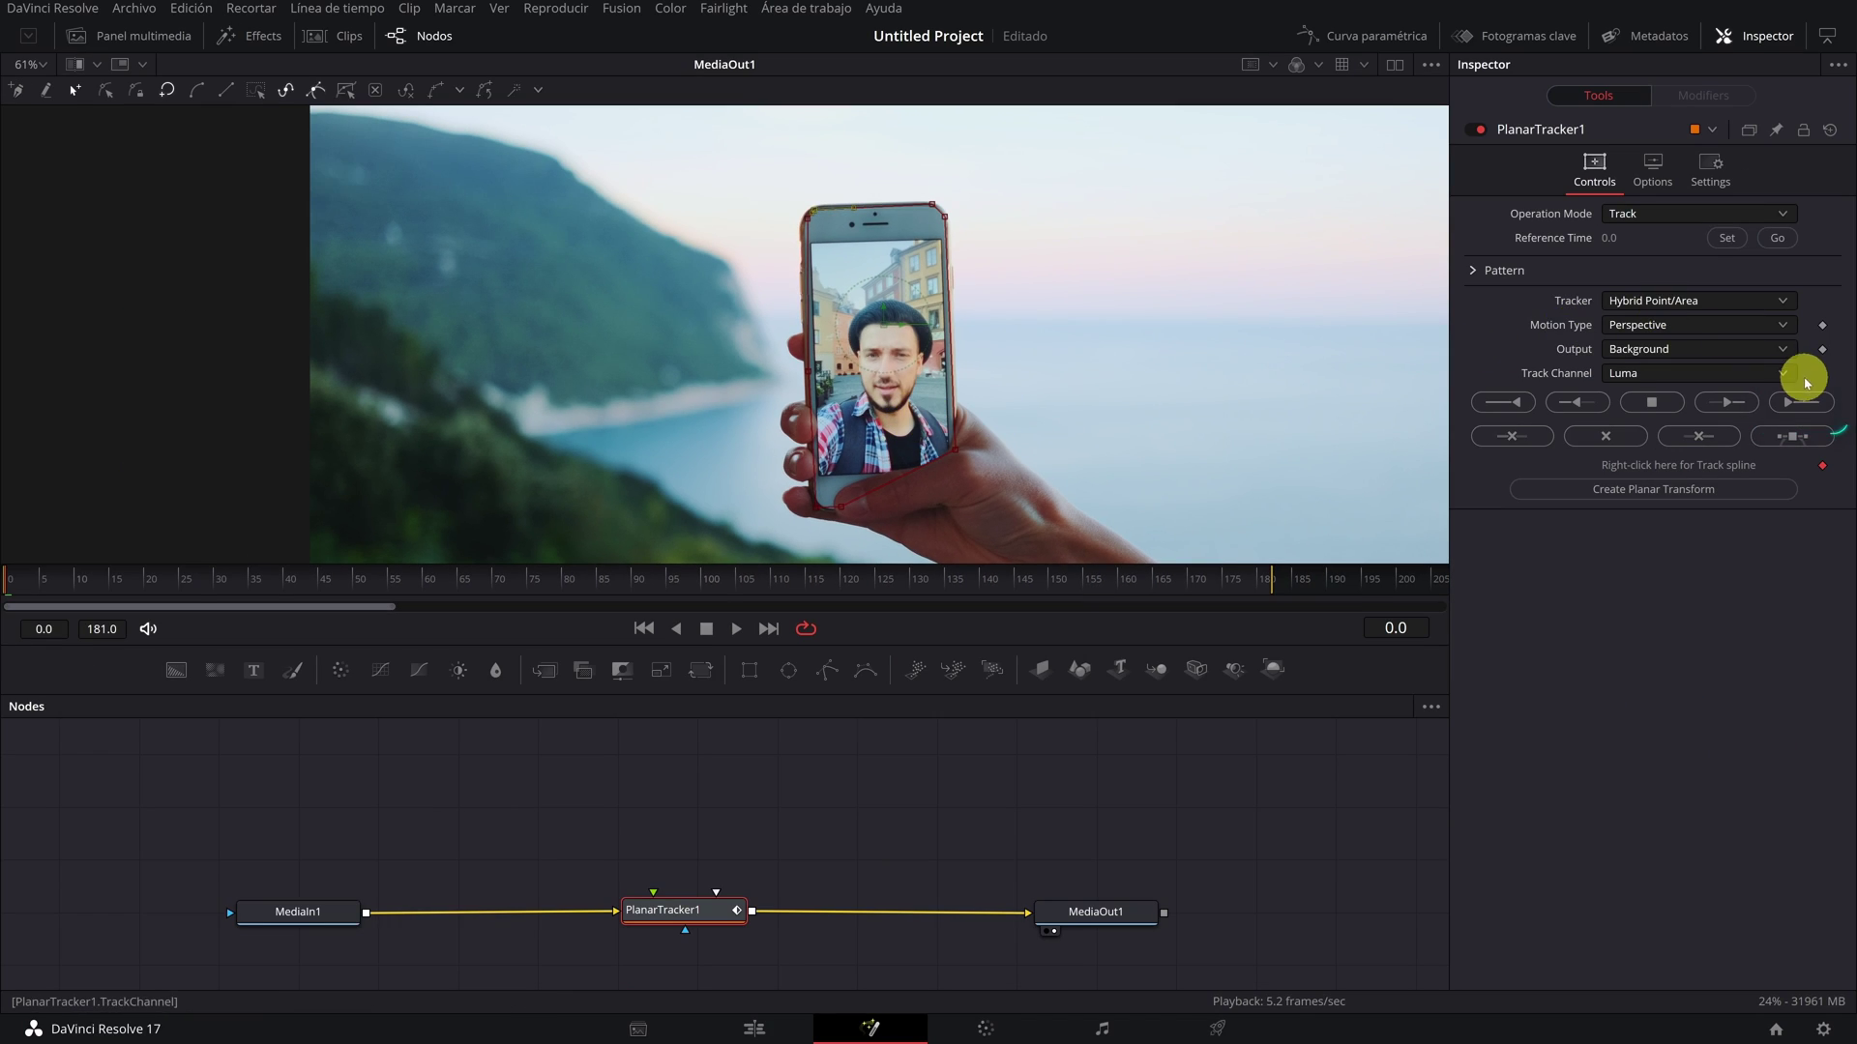
{"action": "left_click", "coordinate": [1794, 404]}
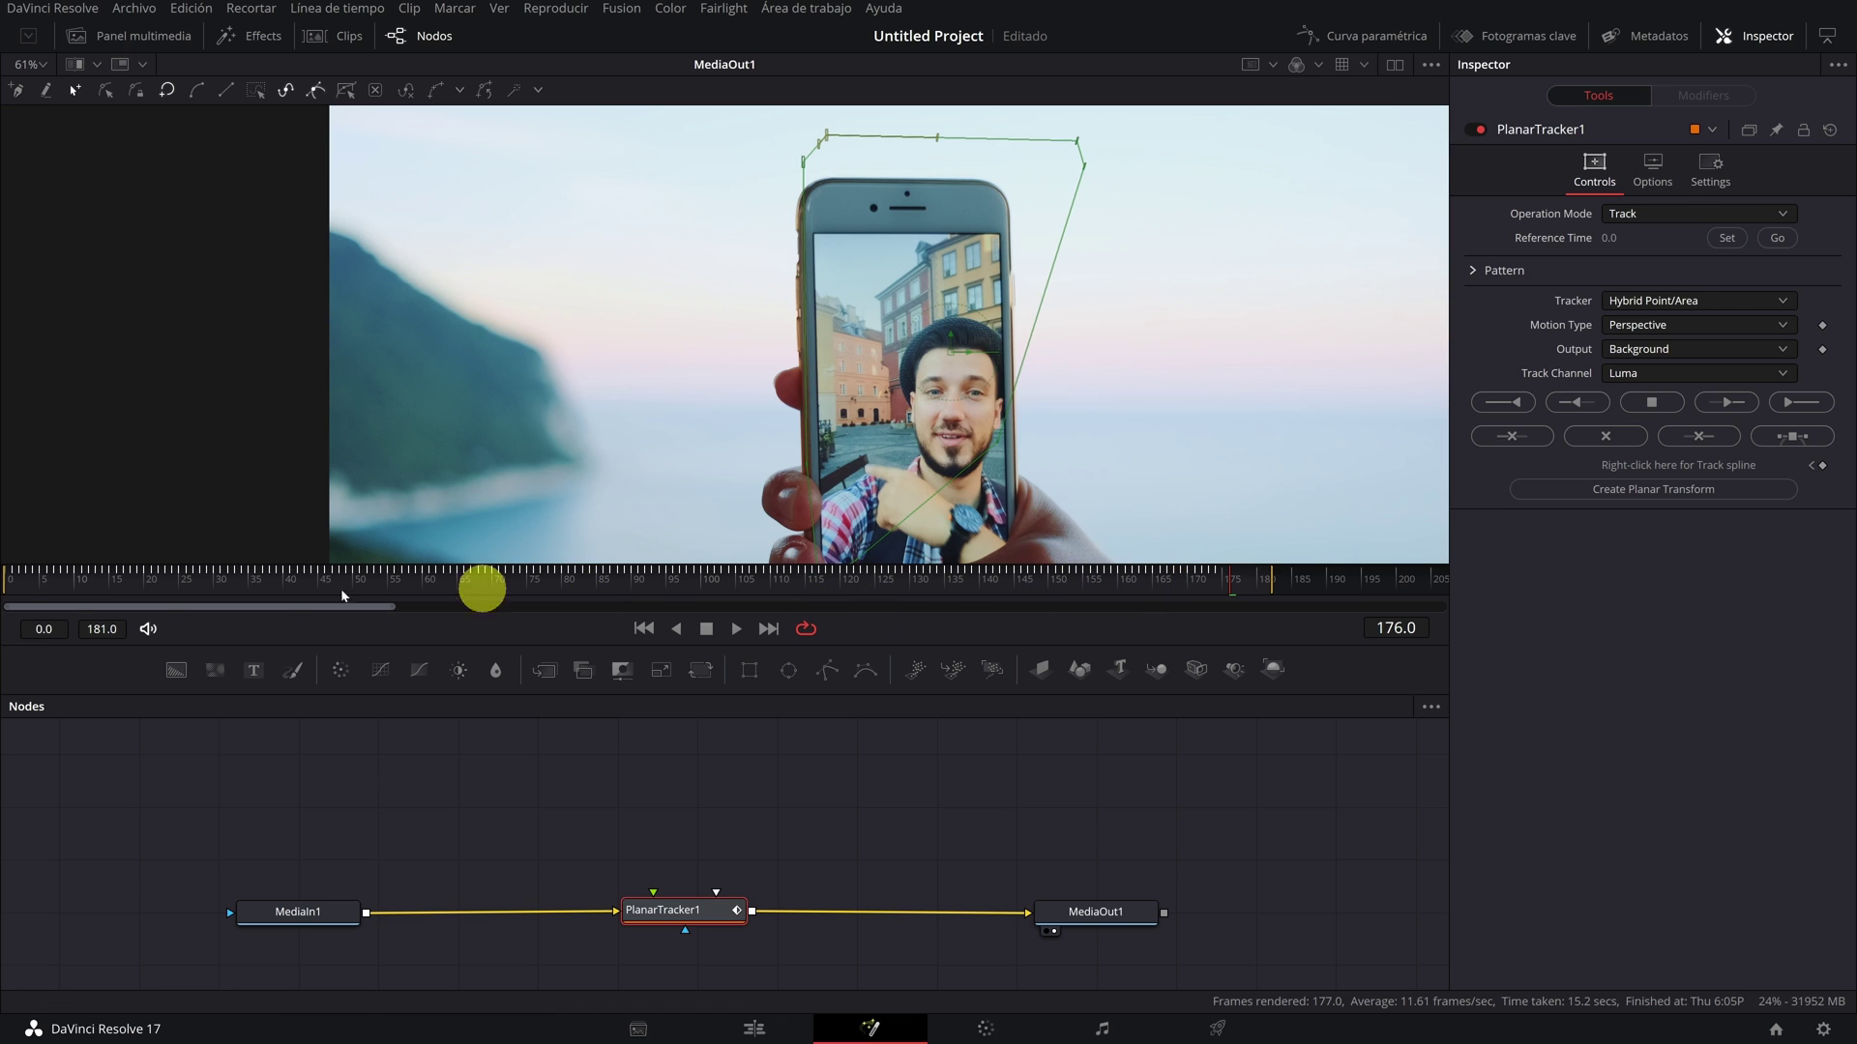
{"action": "left_click", "coordinate": [5, 588]}
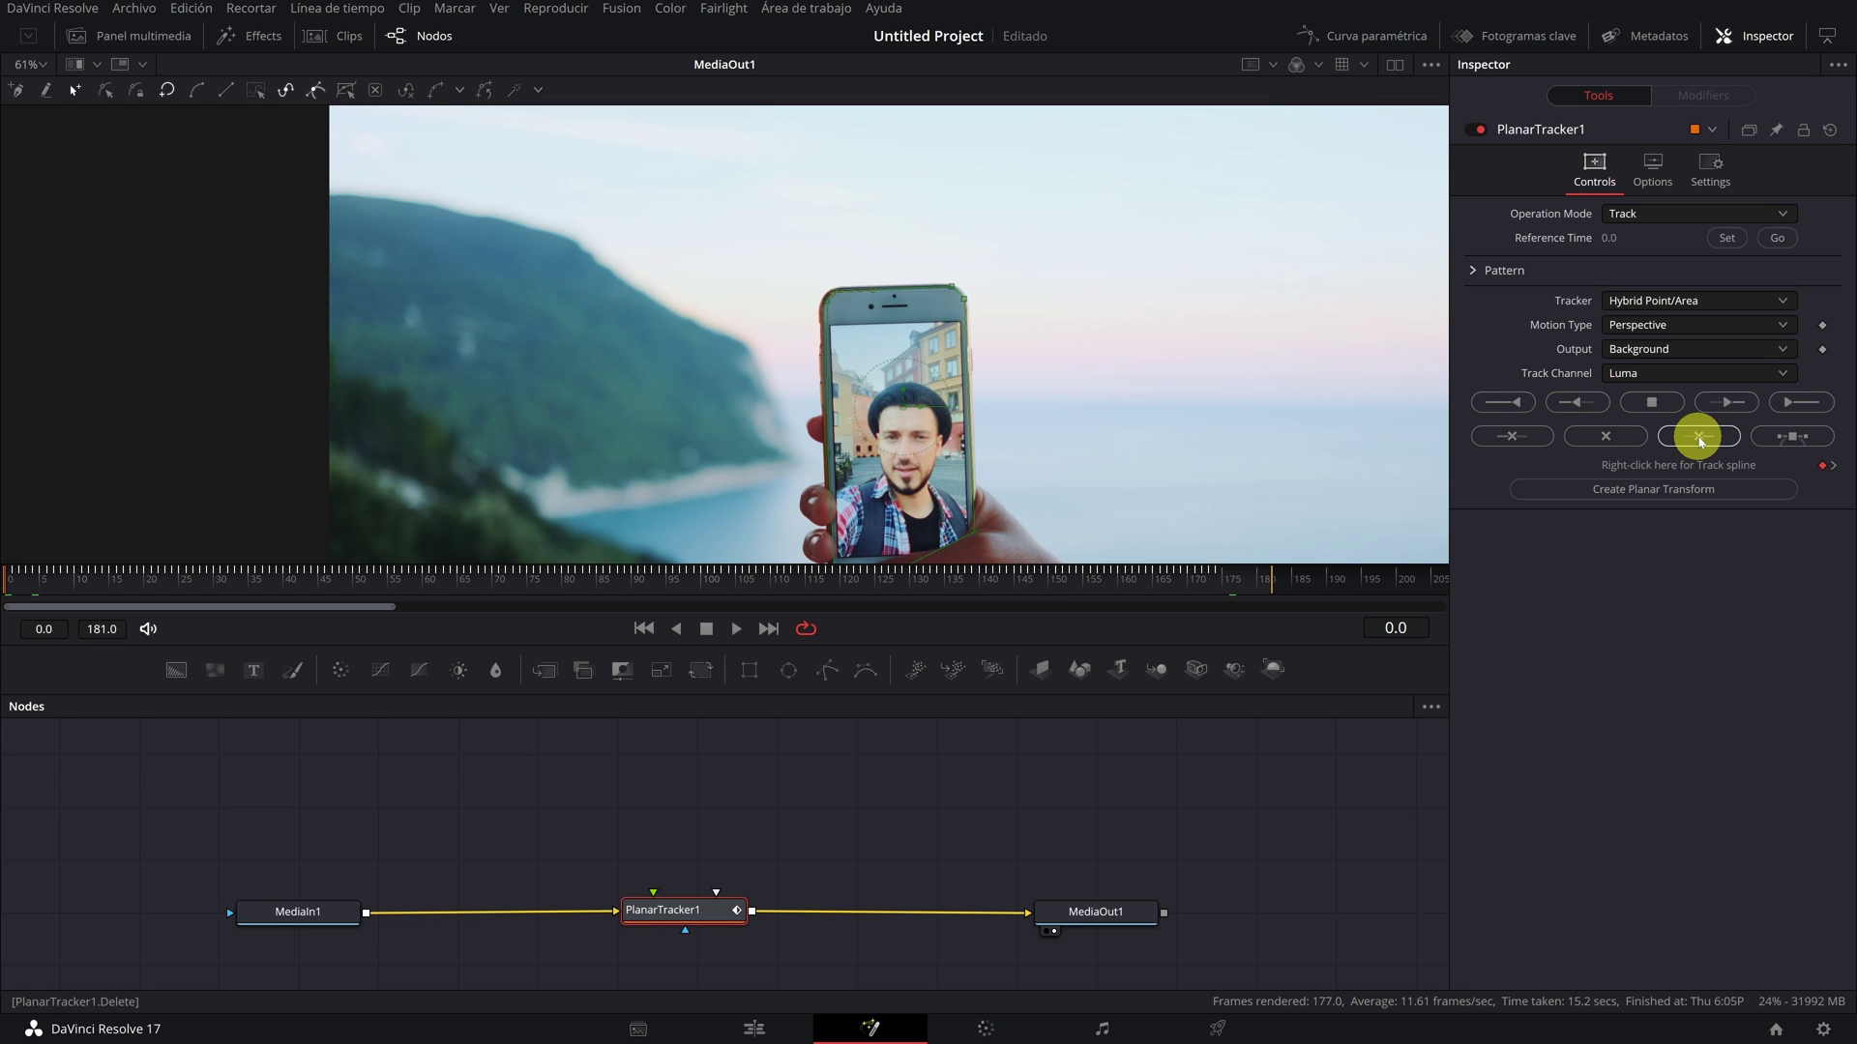
Step: Delete the existing track data and reset the reference time to frame 0
{"action": "left_click", "coordinate": [1700, 437]}
{"action": "left_click", "coordinate": [1109, 538]}
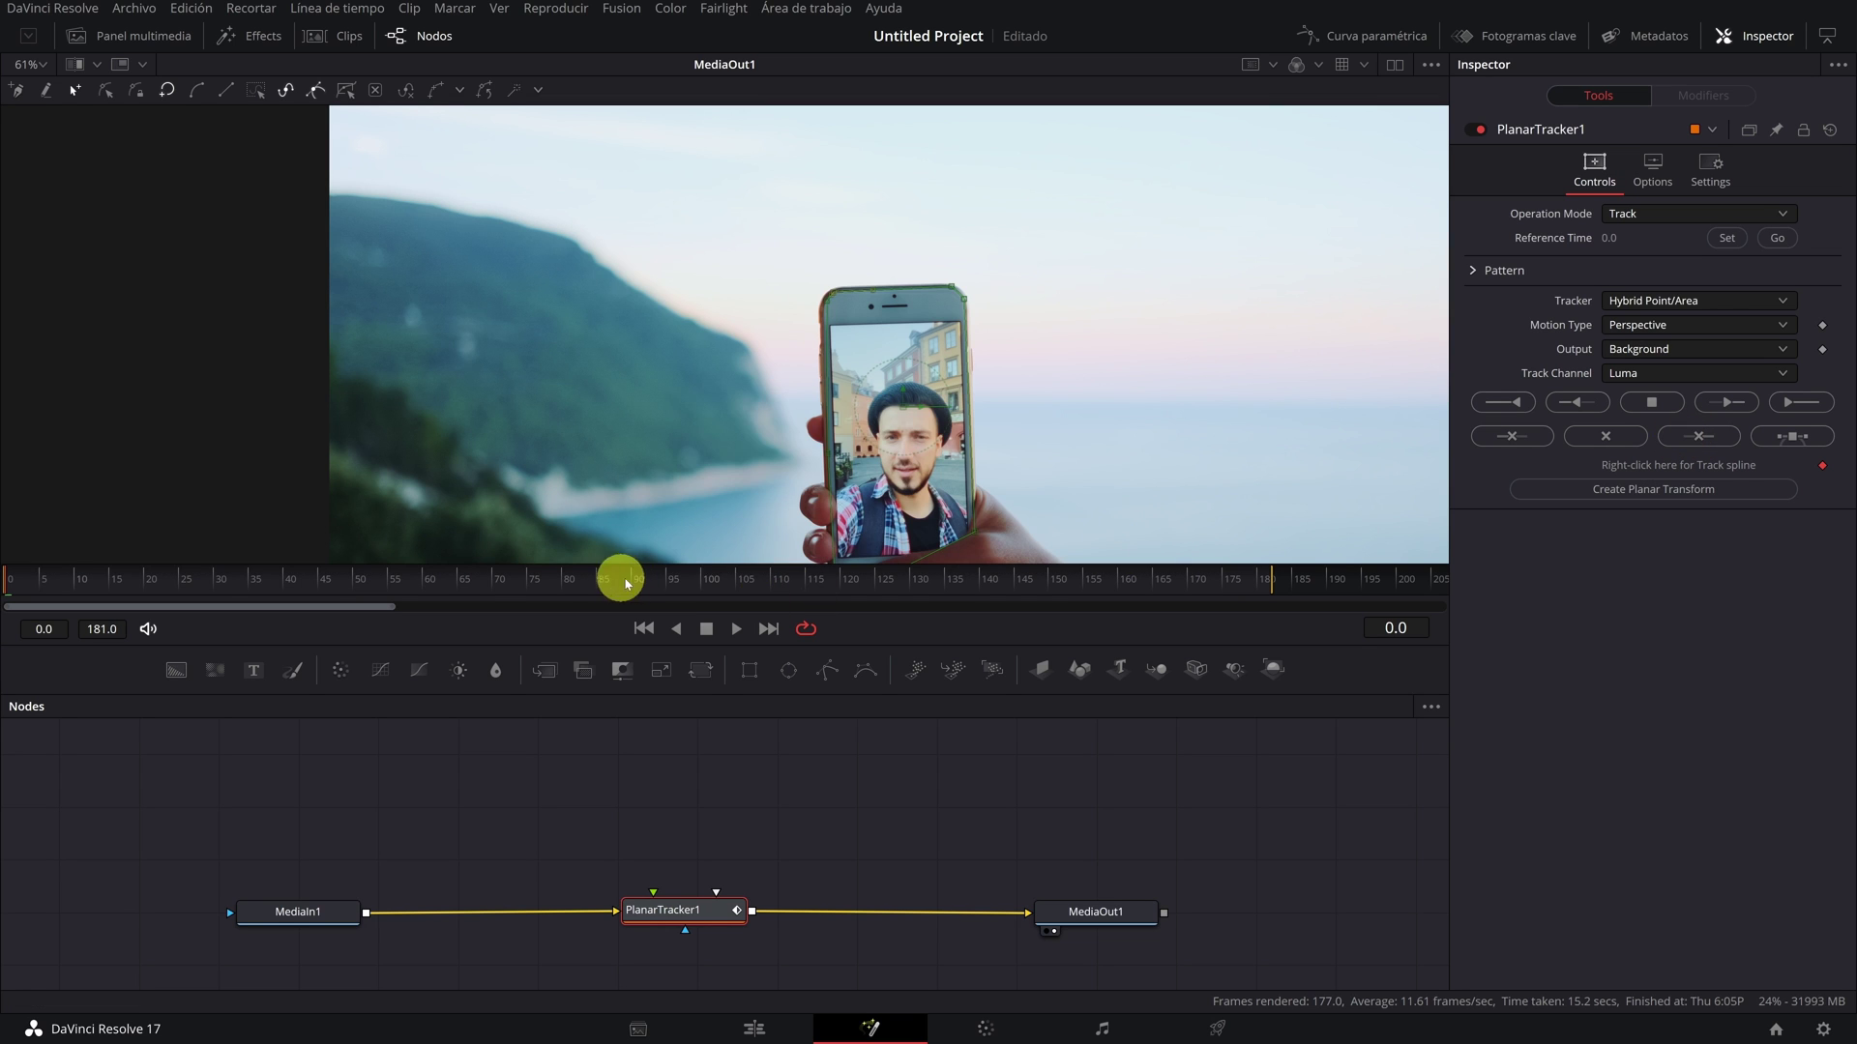
{"action": "left_click", "coordinate": [1727, 239]}
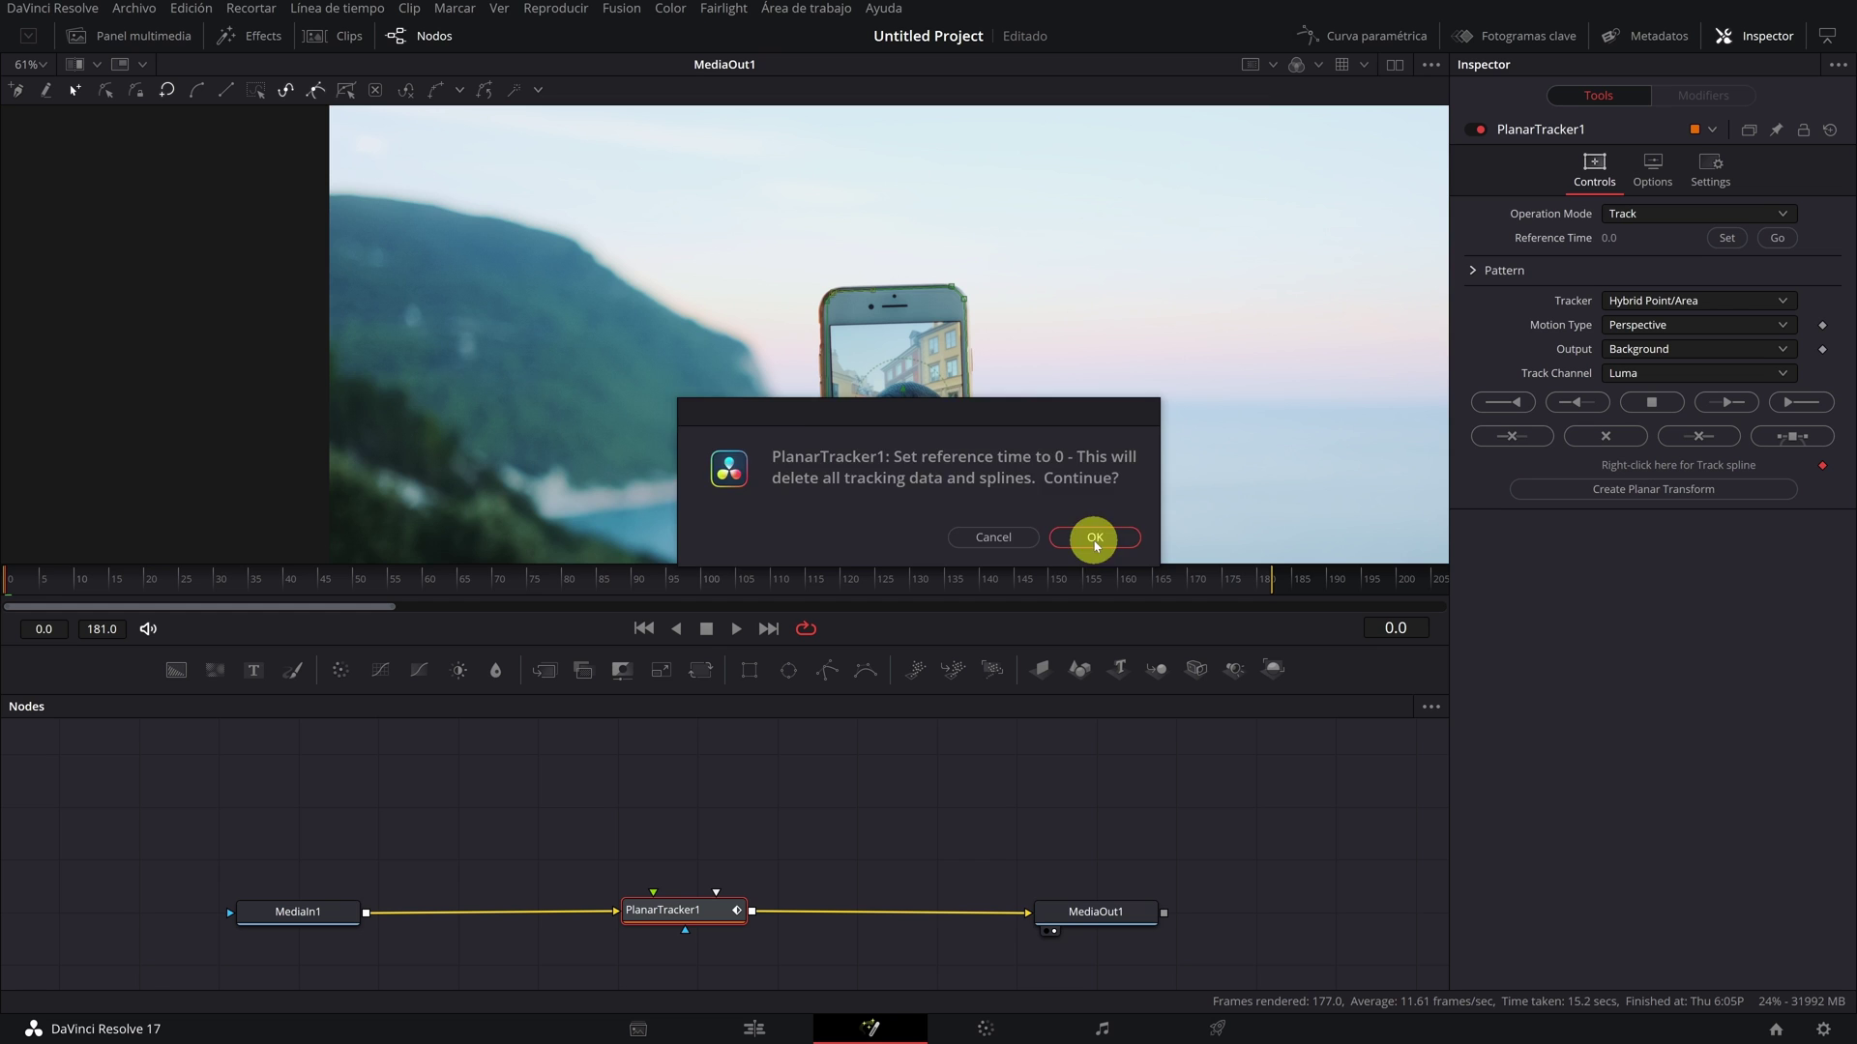
{"action": "left_click", "coordinate": [1101, 539]}
Step: Remove the old phone polygon and set Motion Type to Translation, Rotation, Scale
{"action": "scroll", "coordinate": [728, 181], "scroll_direction": "down", "scroll_amount": 2}
{"action": "left_click_drag", "start_coordinate": [756, 145], "coordinate": [1068, 532]}
{"action": "left_click", "coordinate": [915, 296]}
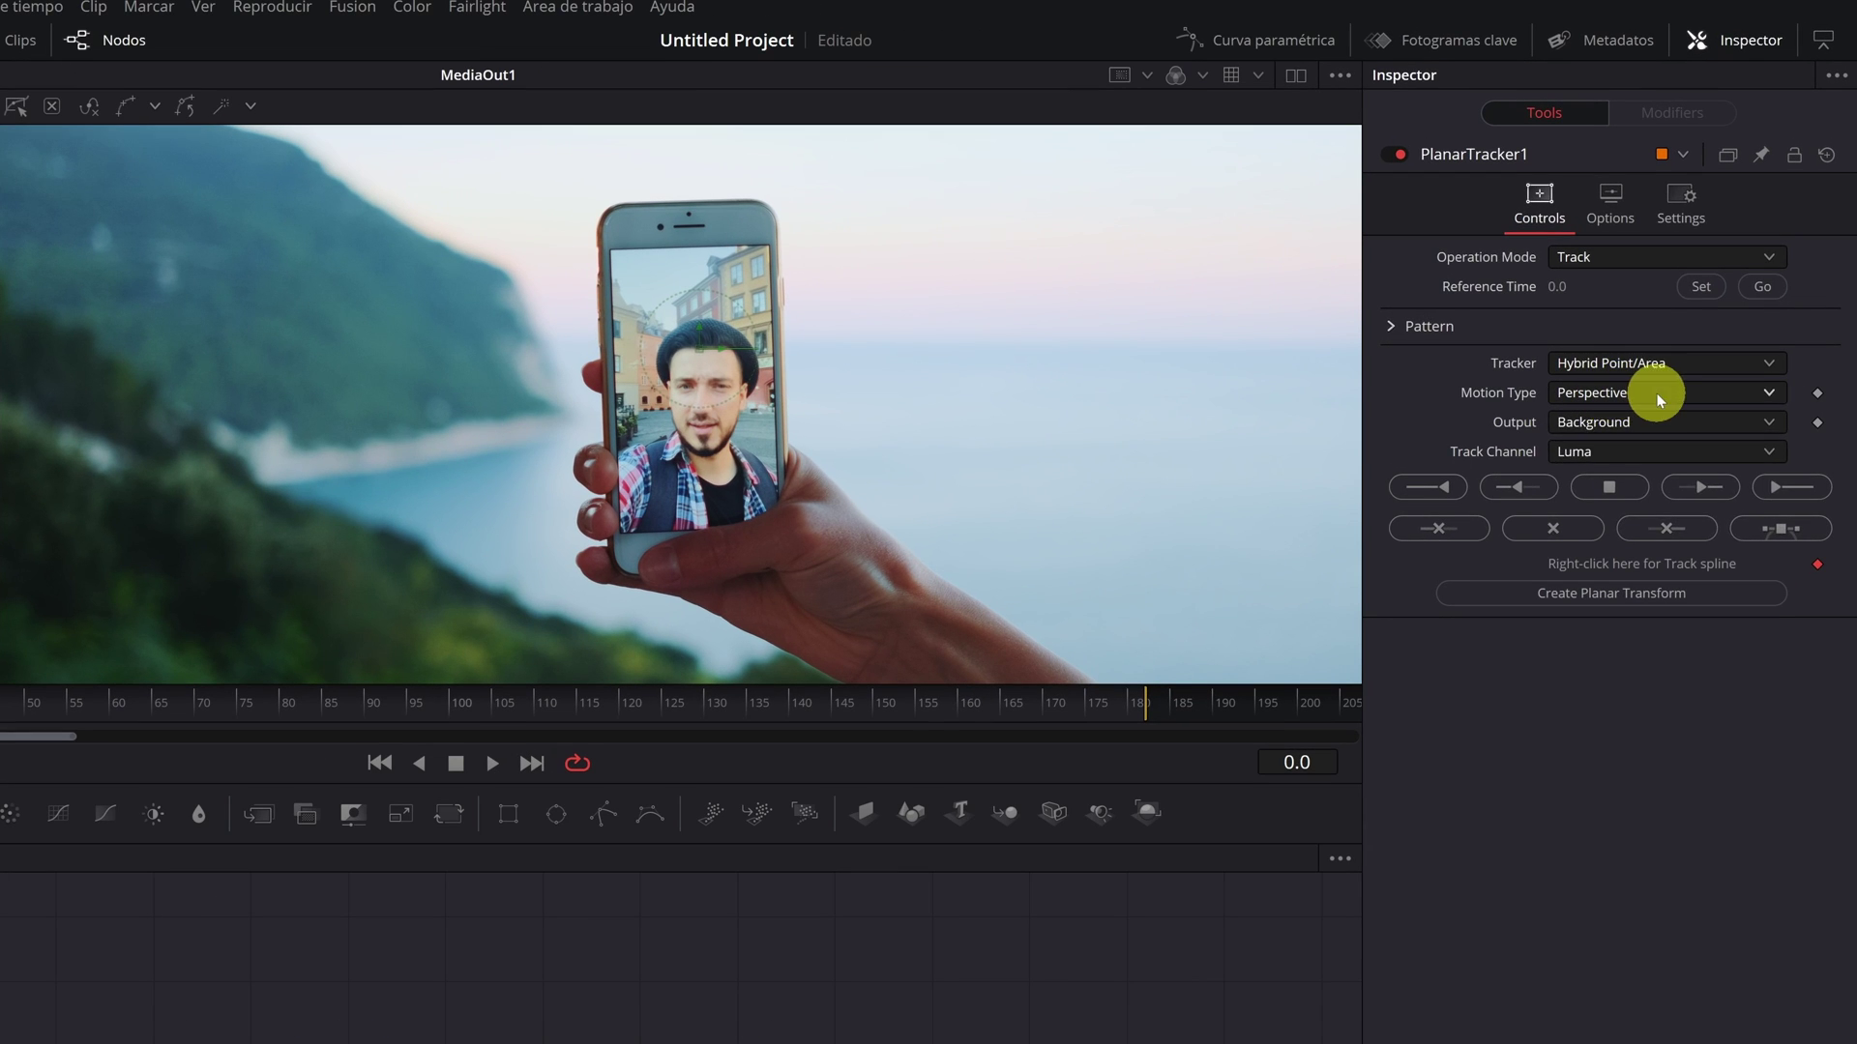
{"action": "left_click", "coordinate": [1688, 325]}
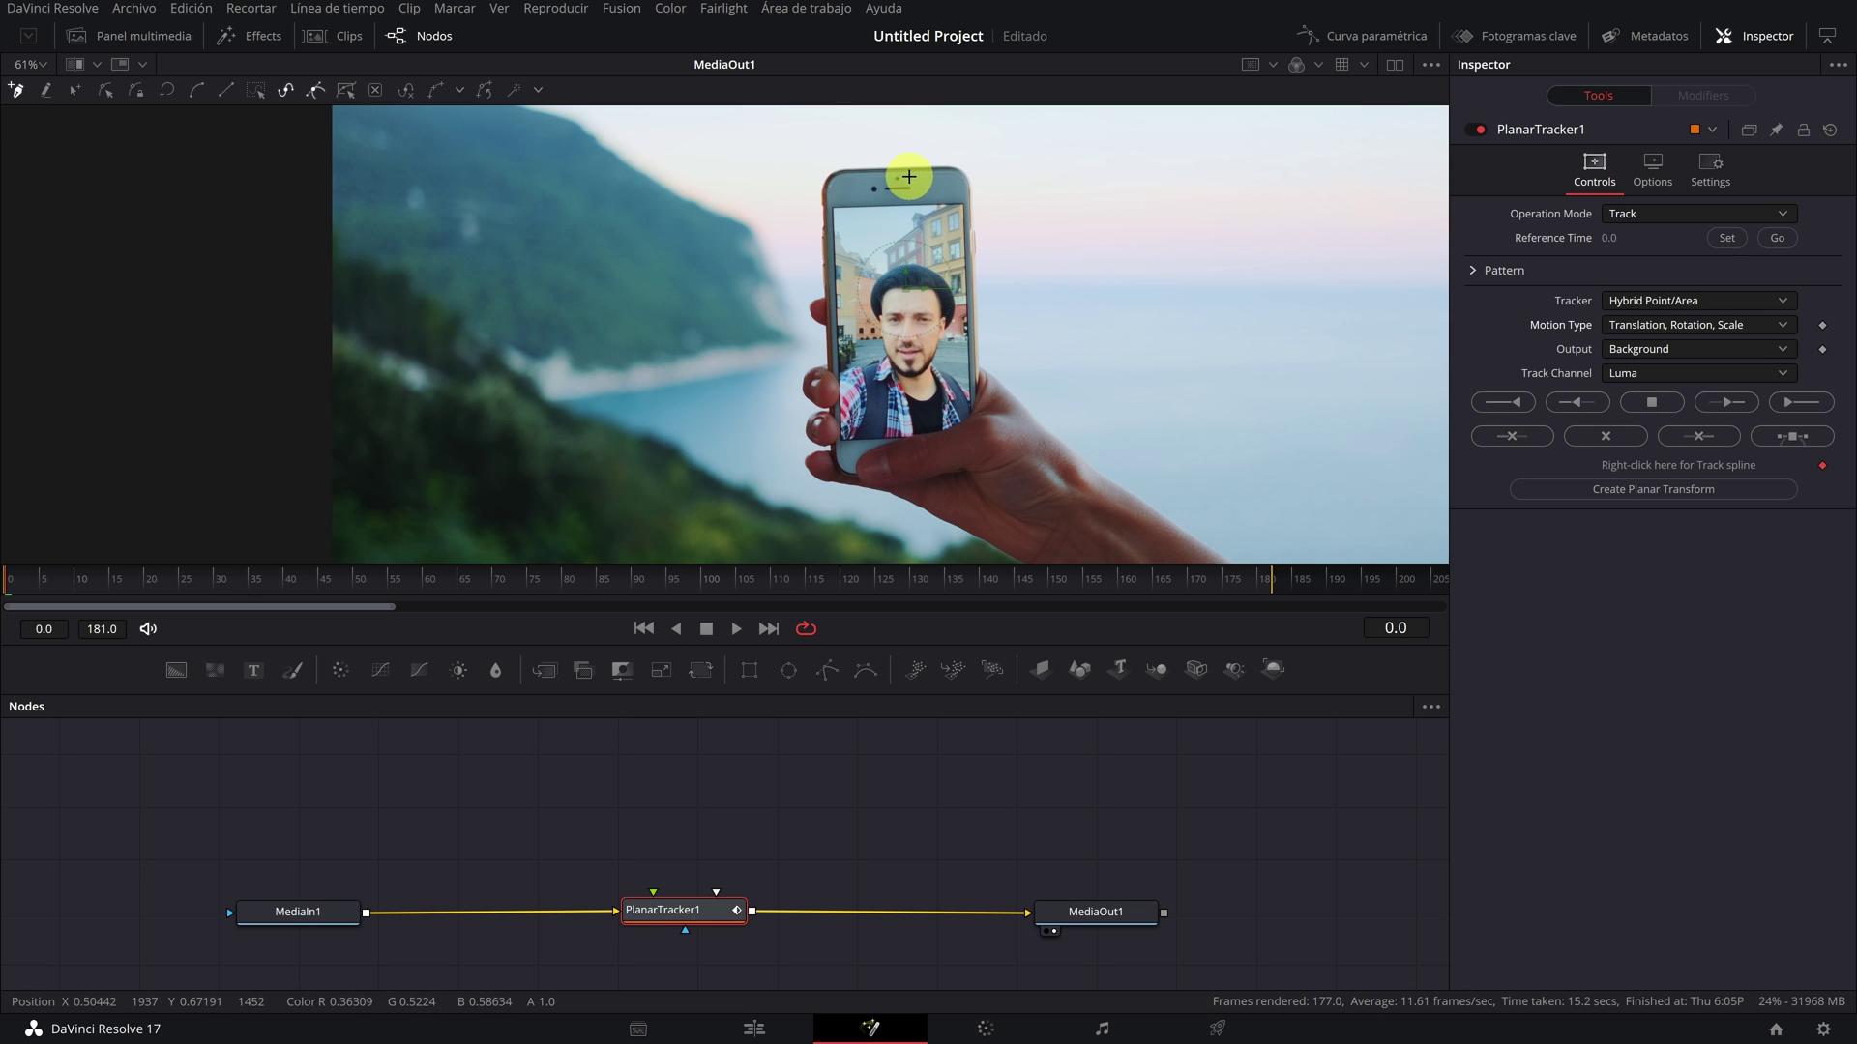
Step: Draw a four-point polygon around the top bezel of the phone
{"action": "left_click_drag", "start_coordinate": [121, 586], "coordinate": [7, 585]}
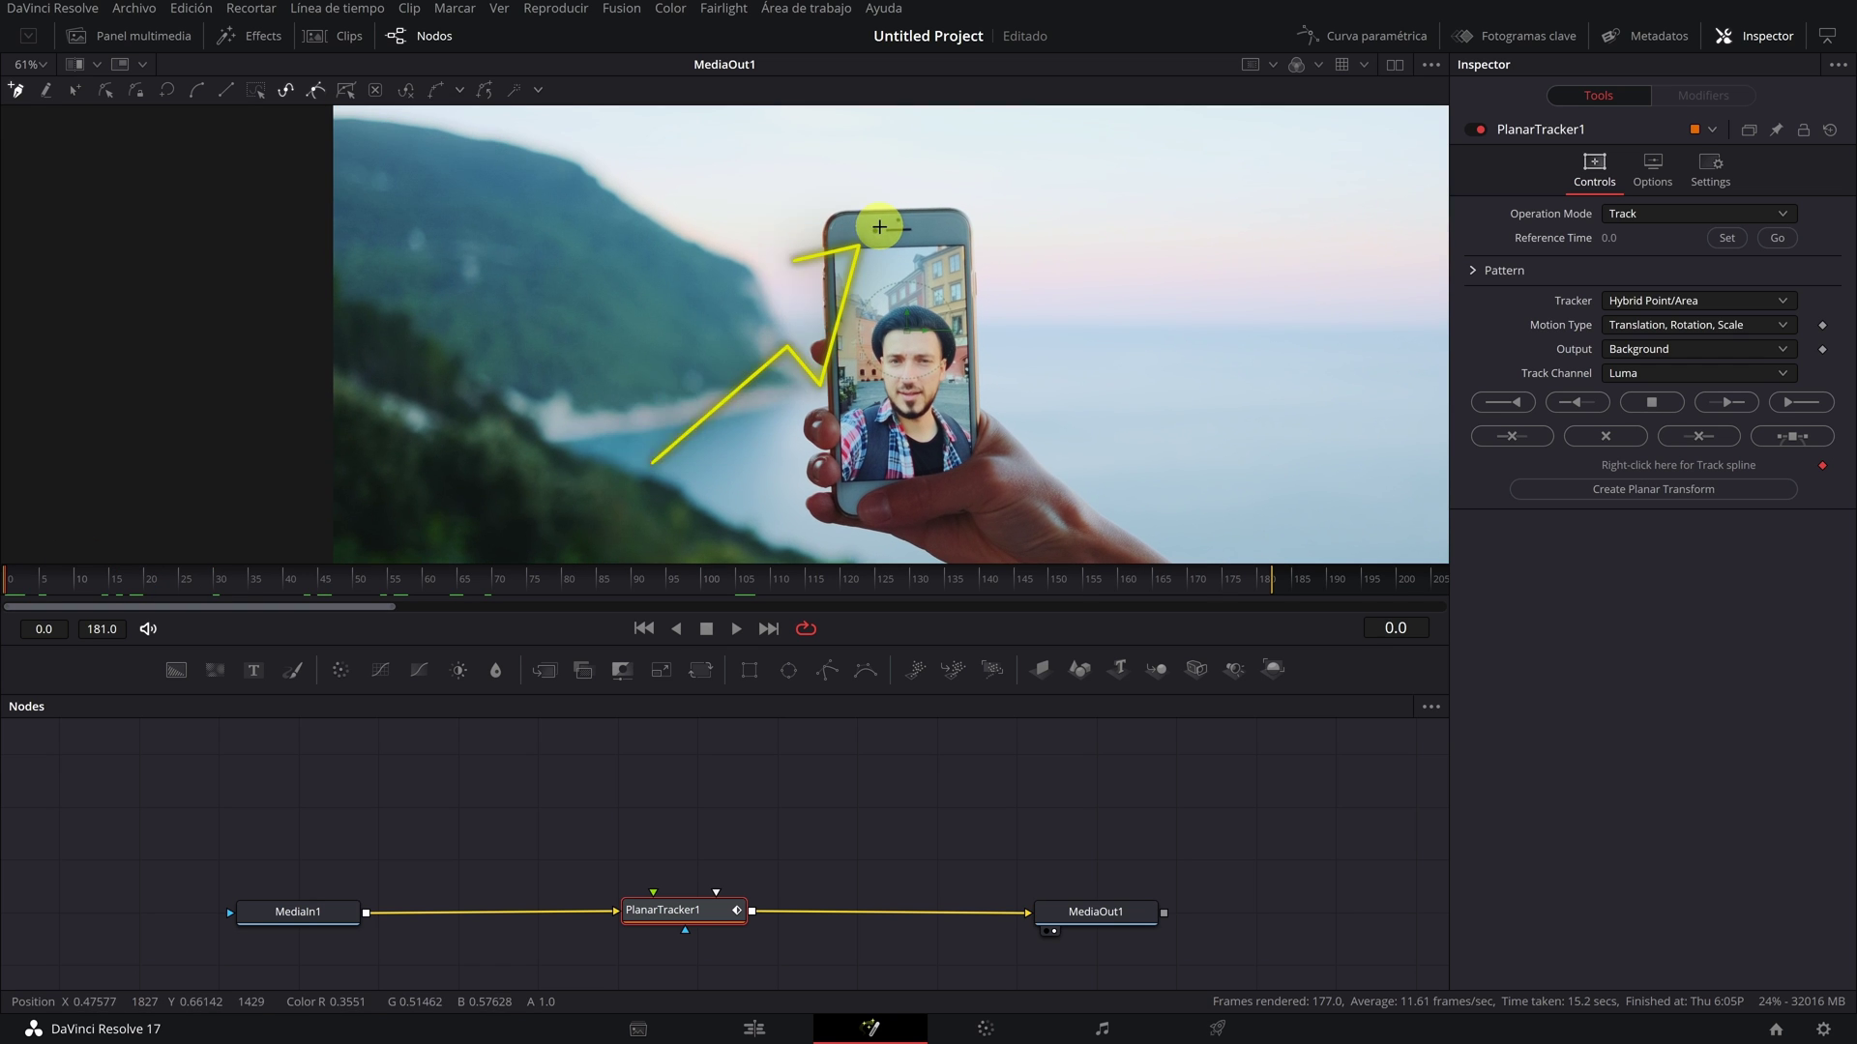
{"action": "scroll", "coordinate": [885, 219], "scroll_direction": "up", "scroll_amount": 3}
{"action": "scroll", "coordinate": [890, 225], "scroll_direction": "up", "scroll_amount": 3}
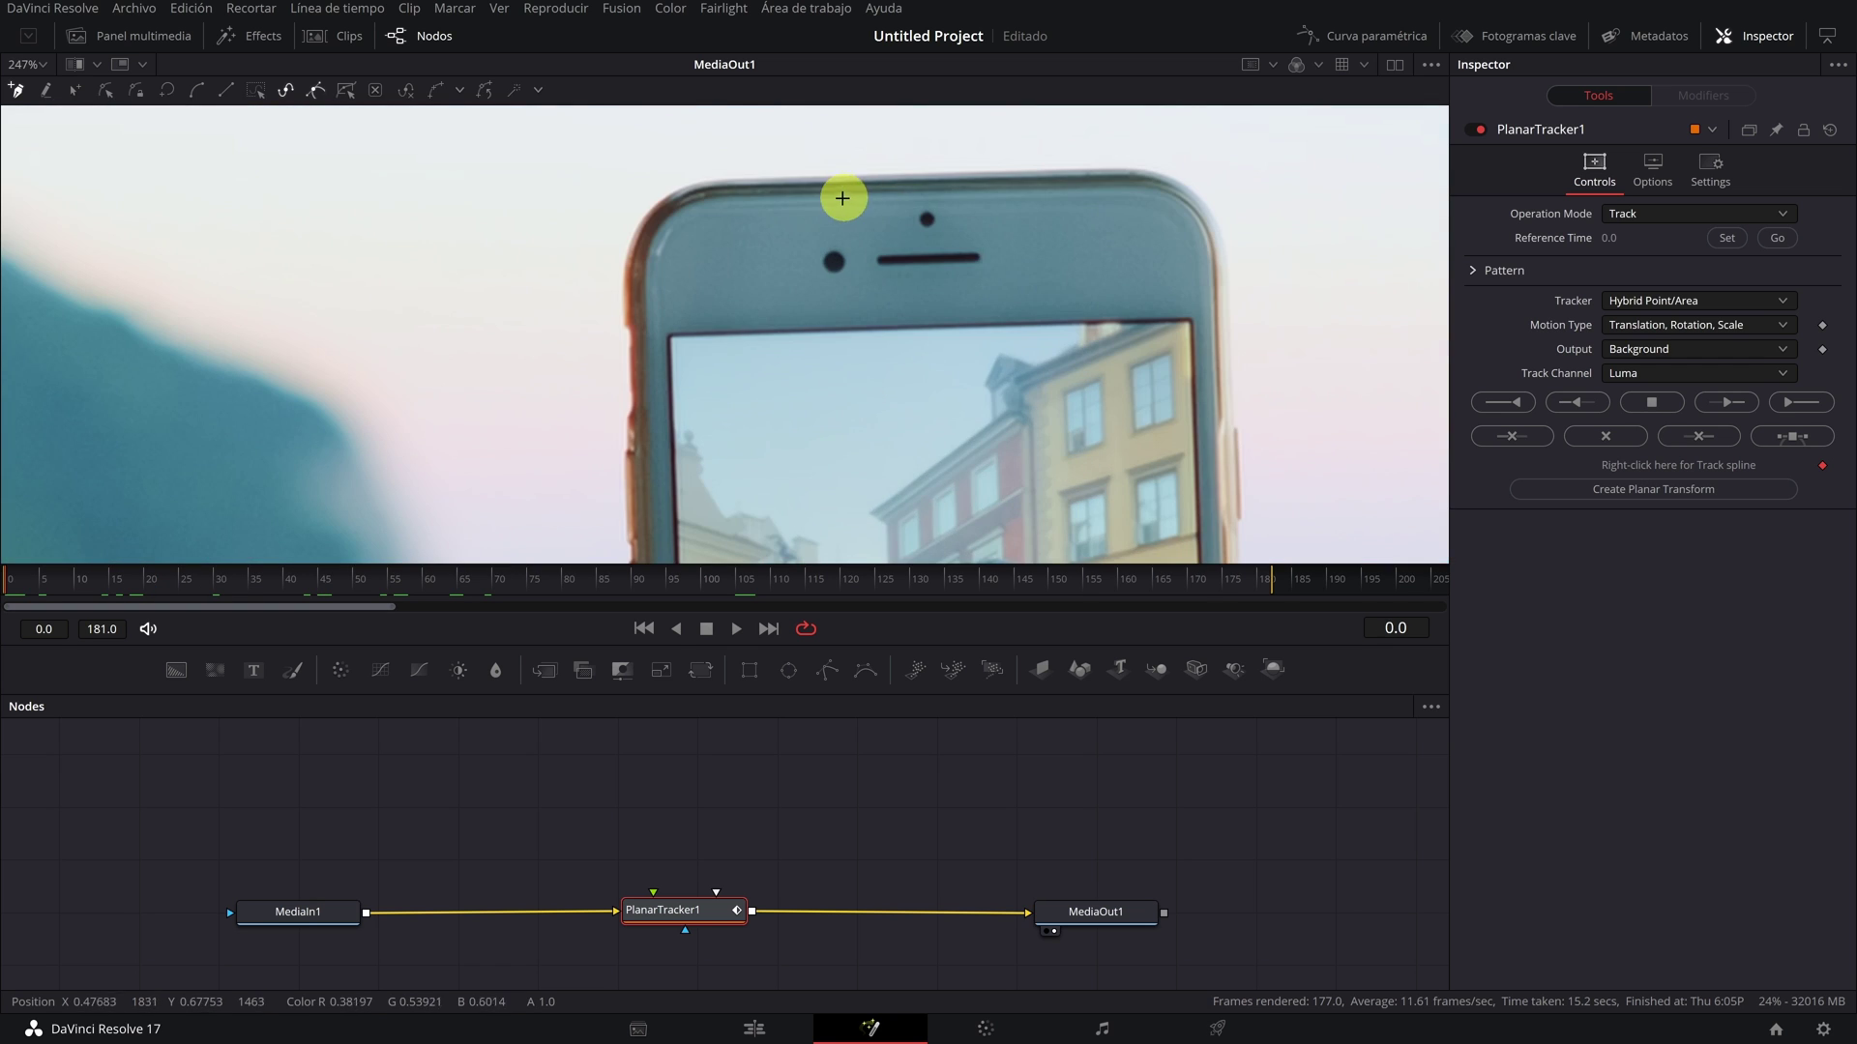
{"action": "left_click_drag", "start_coordinate": [812, 200], "coordinate": [993, 194]}
{"action": "left_click", "coordinate": [1002, 296]}
{"action": "left_click", "coordinate": [794, 296]}
{"action": "left_click", "coordinate": [783, 213]}
{"action": "scroll", "coordinate": [716, 253], "scroll_direction": "down", "scroll_amount": 6}
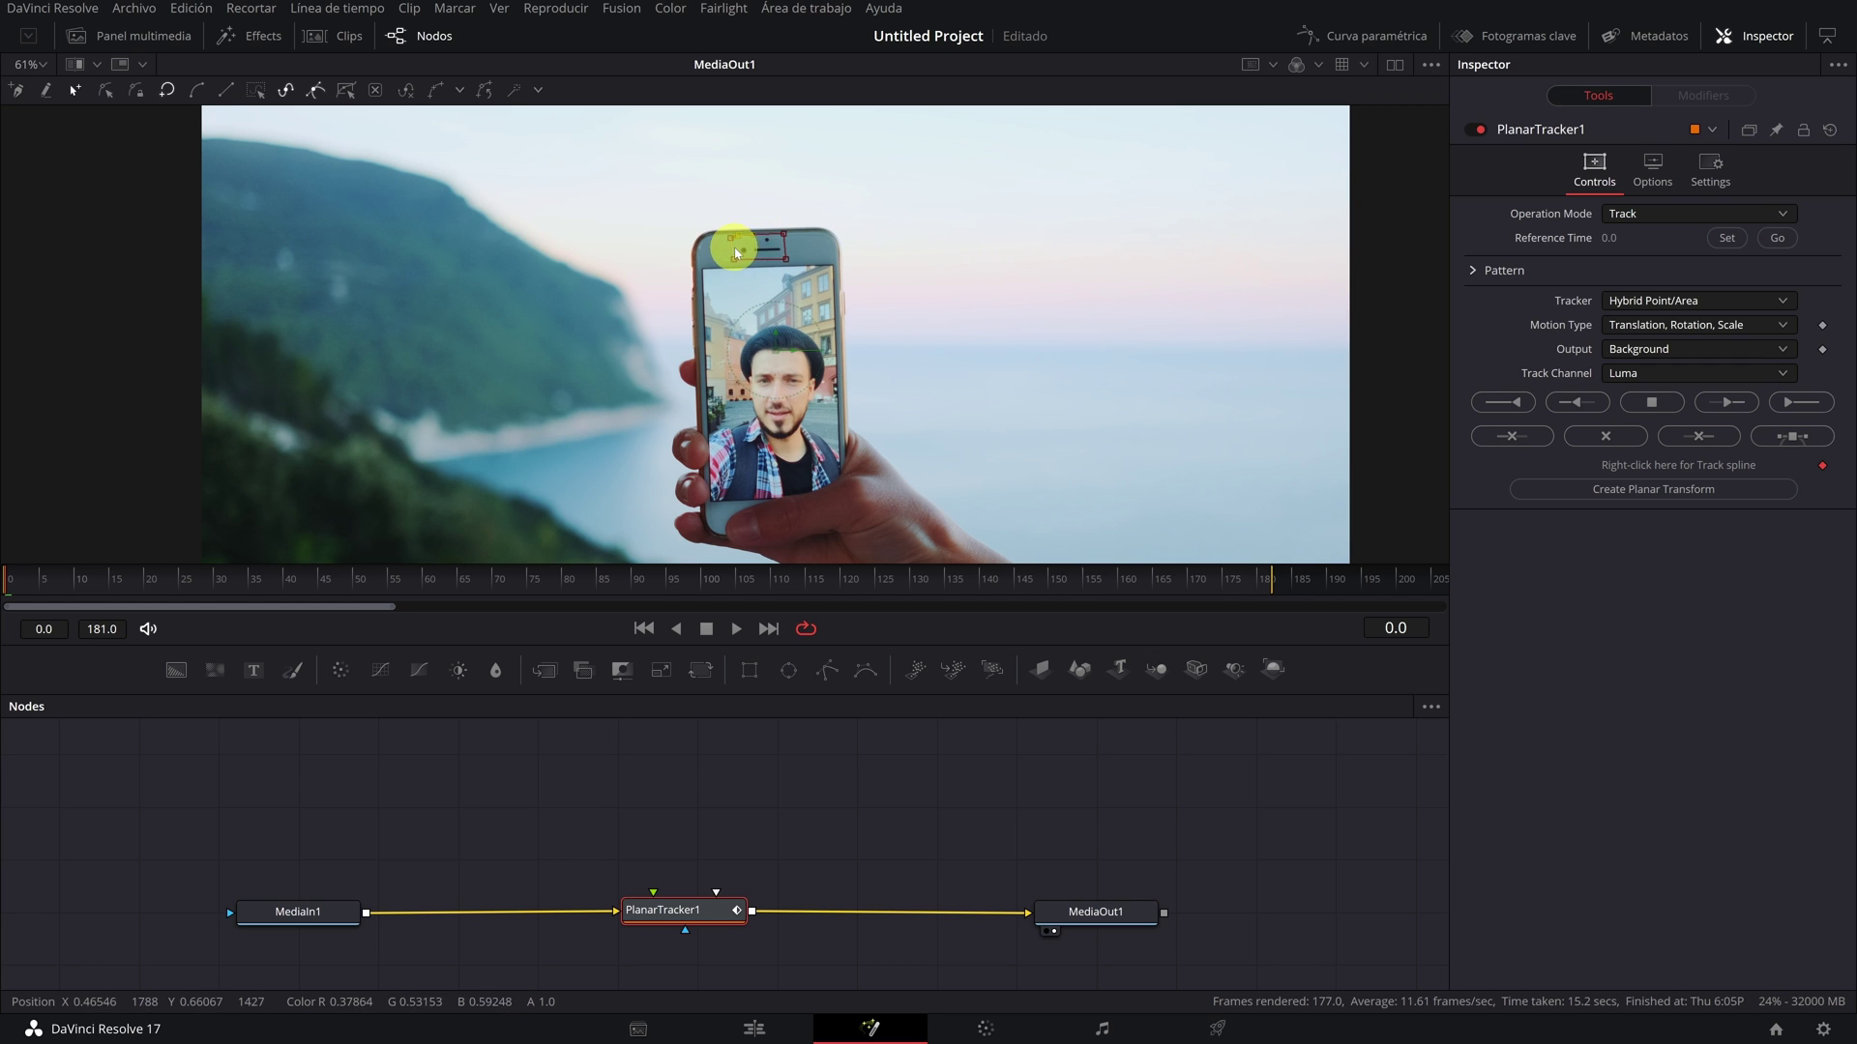
Step: Track the phone top forward through the clip and scrub back to check it
{"action": "left_click", "coordinate": [1809, 404]}
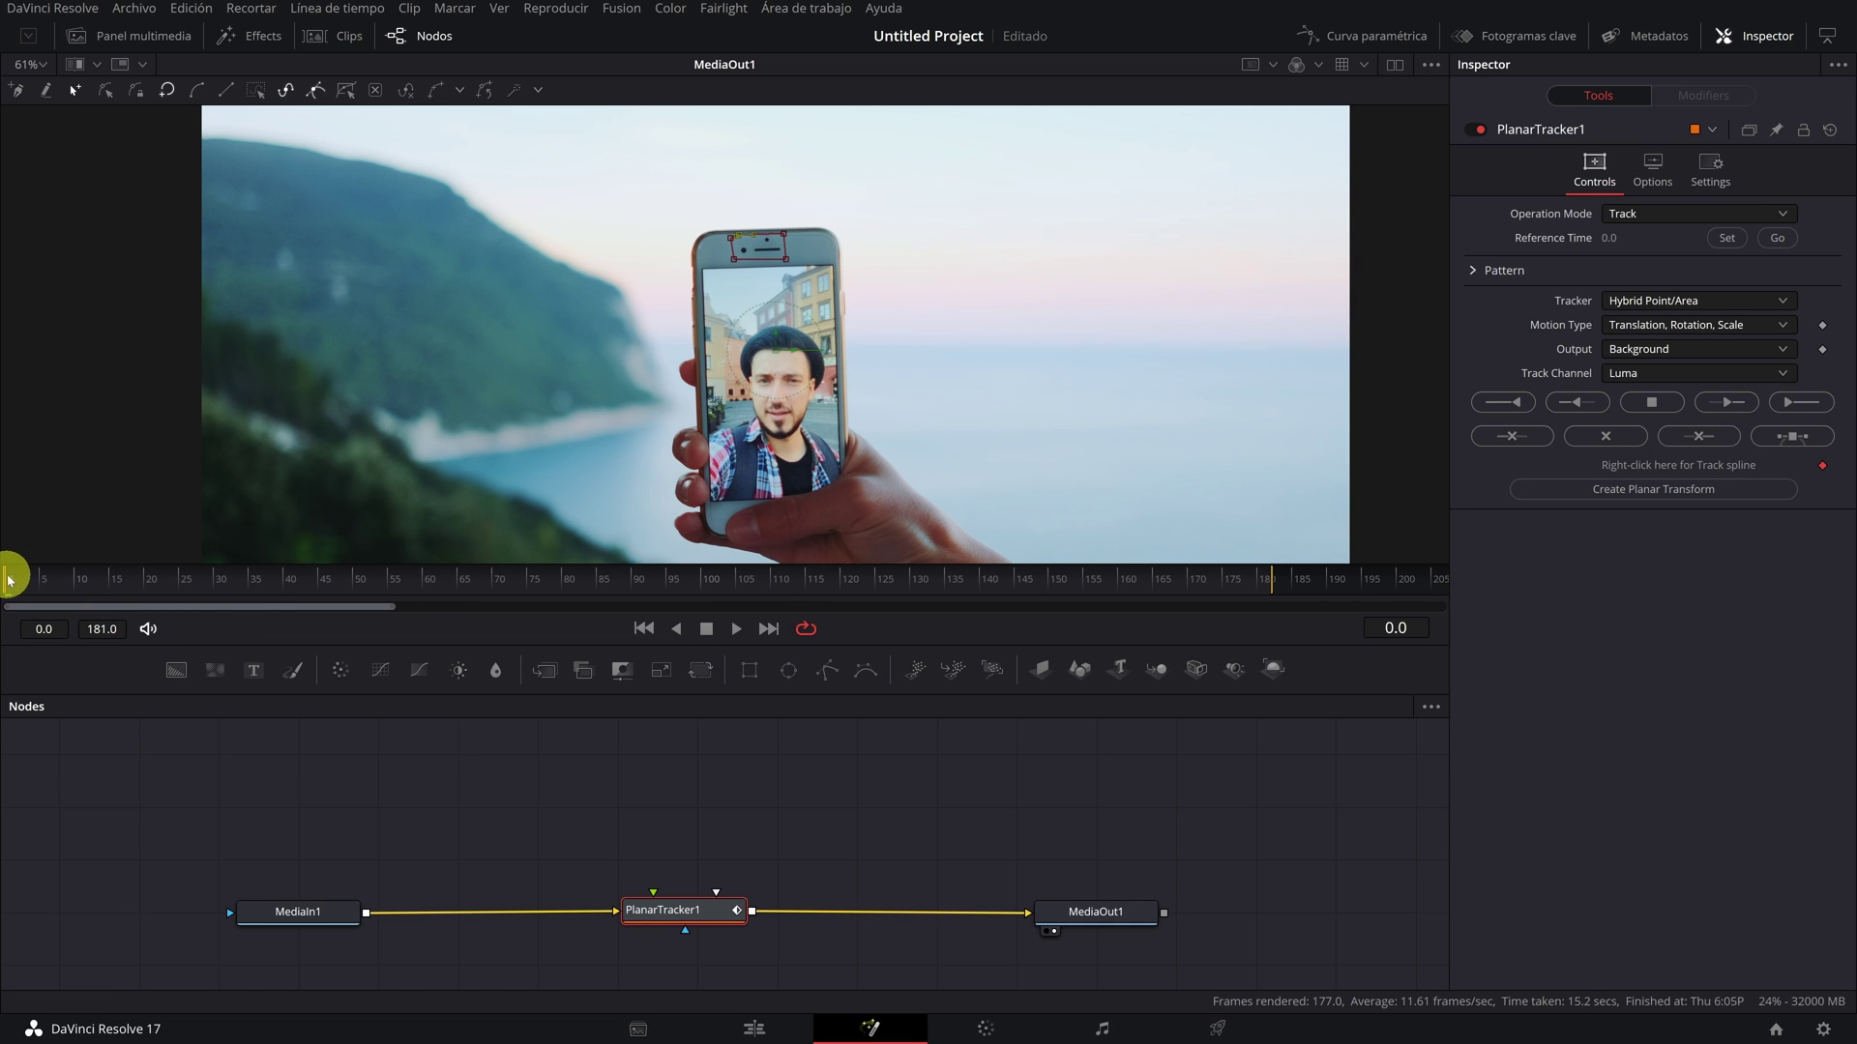
{"action": "left_click", "coordinate": [1794, 402]}
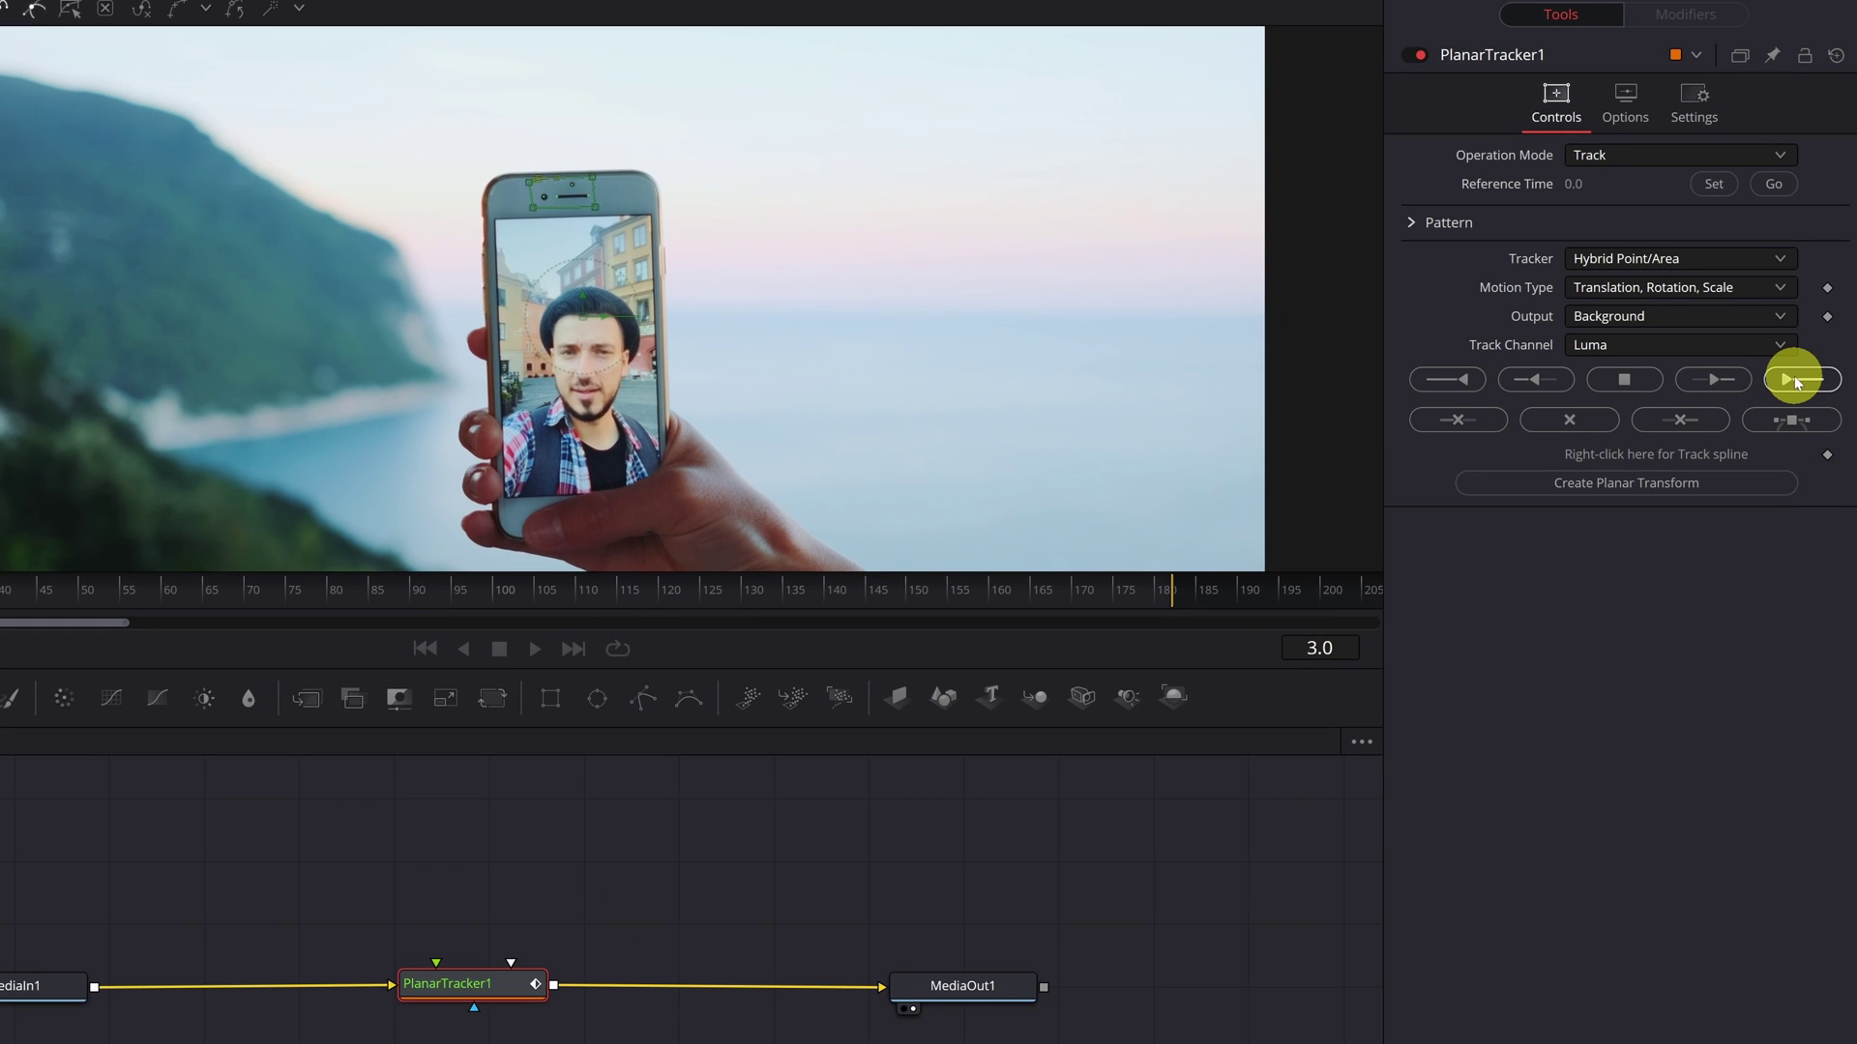
{"action": "scroll", "coordinate": [627, 188], "scroll_direction": "down", "scroll_amount": 2}
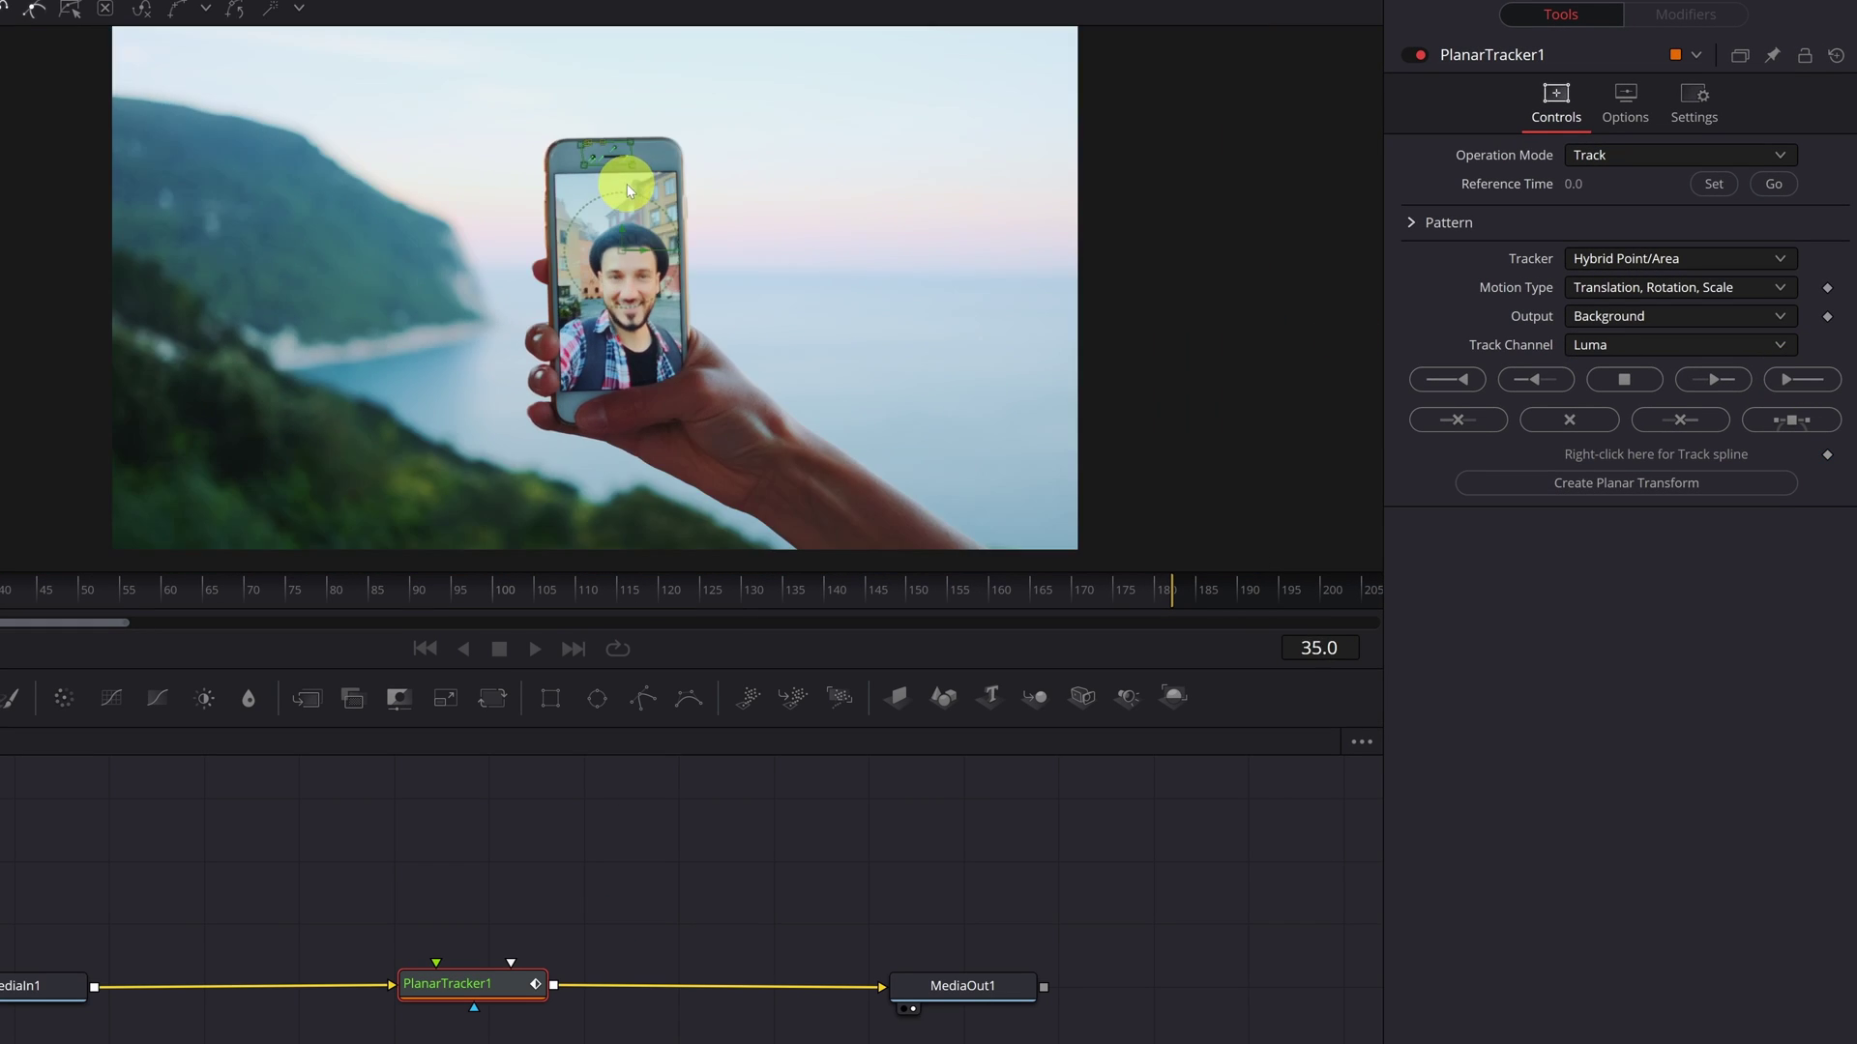
{"action": "scroll", "coordinate": [624, 188], "scroll_direction": "down", "scroll_amount": 2}
{"action": "scroll", "coordinate": [629, 236], "scroll_direction": "up", "scroll_amount": 3}
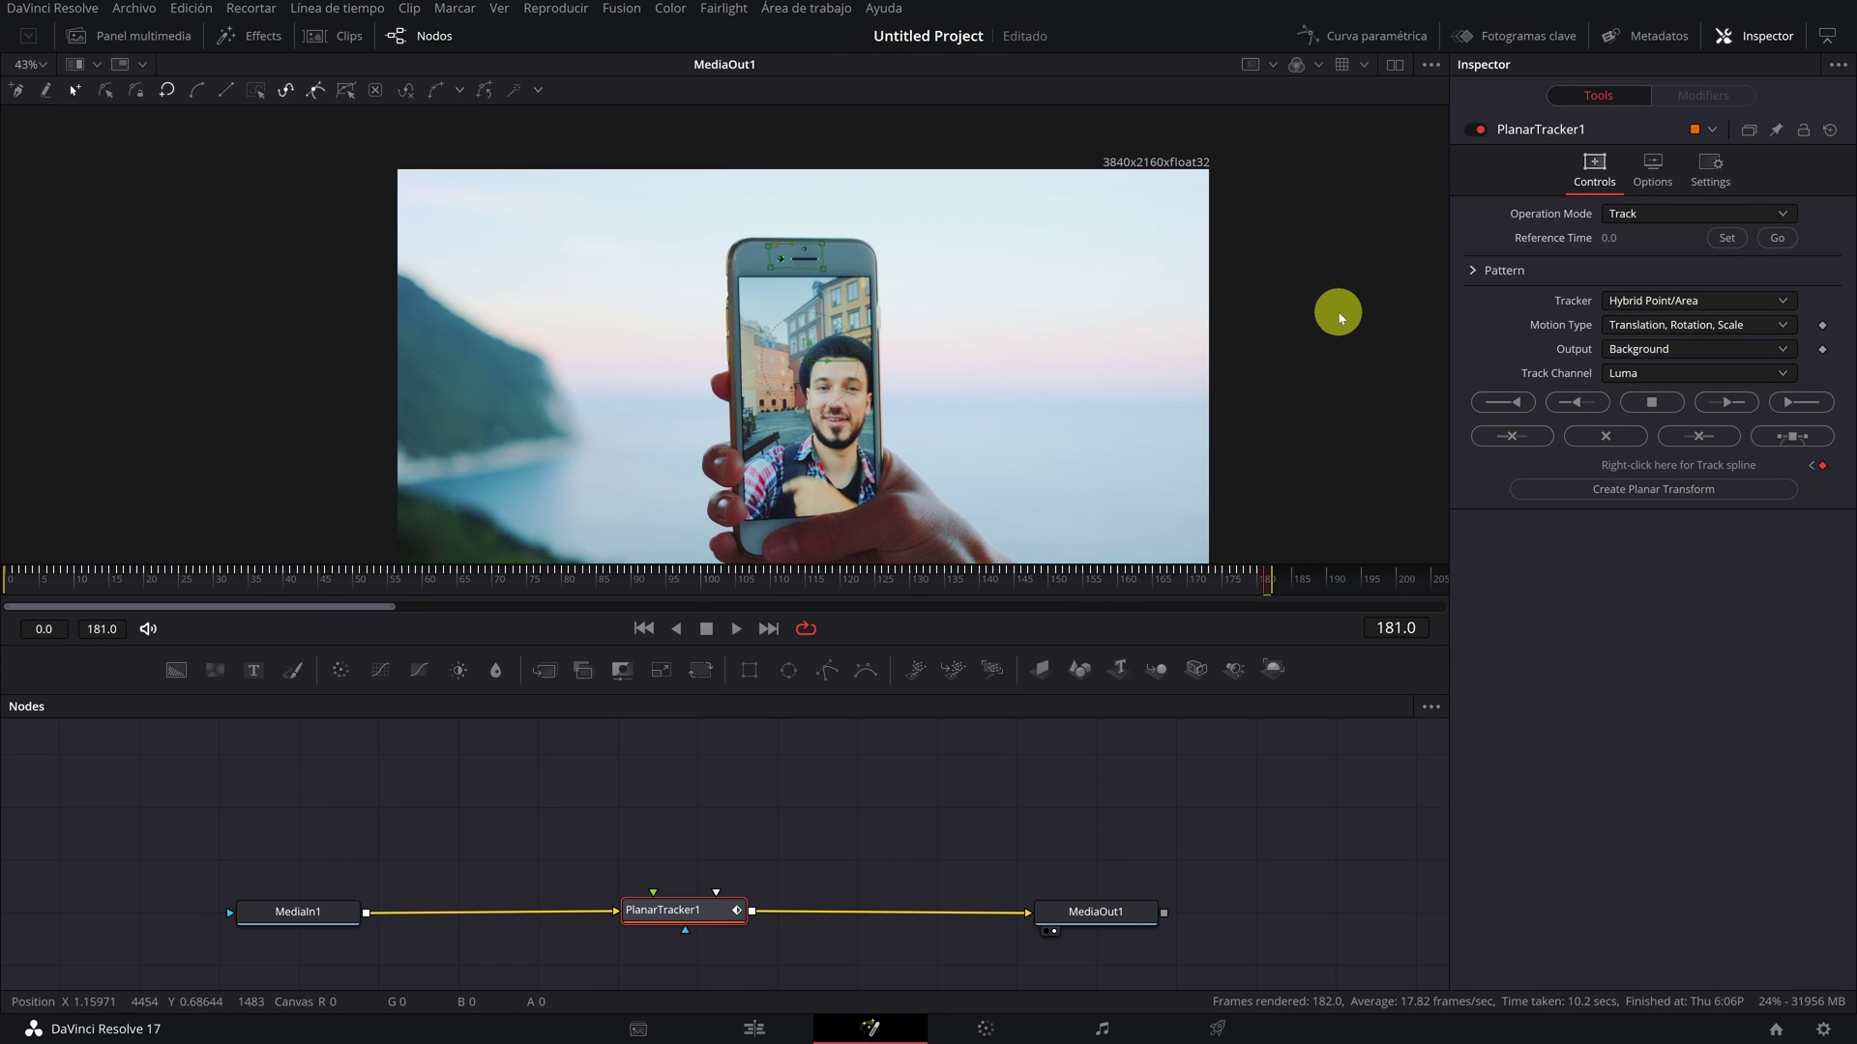
{"action": "left_click_drag", "start_coordinate": [1249, 580], "coordinate": [25, 577]}
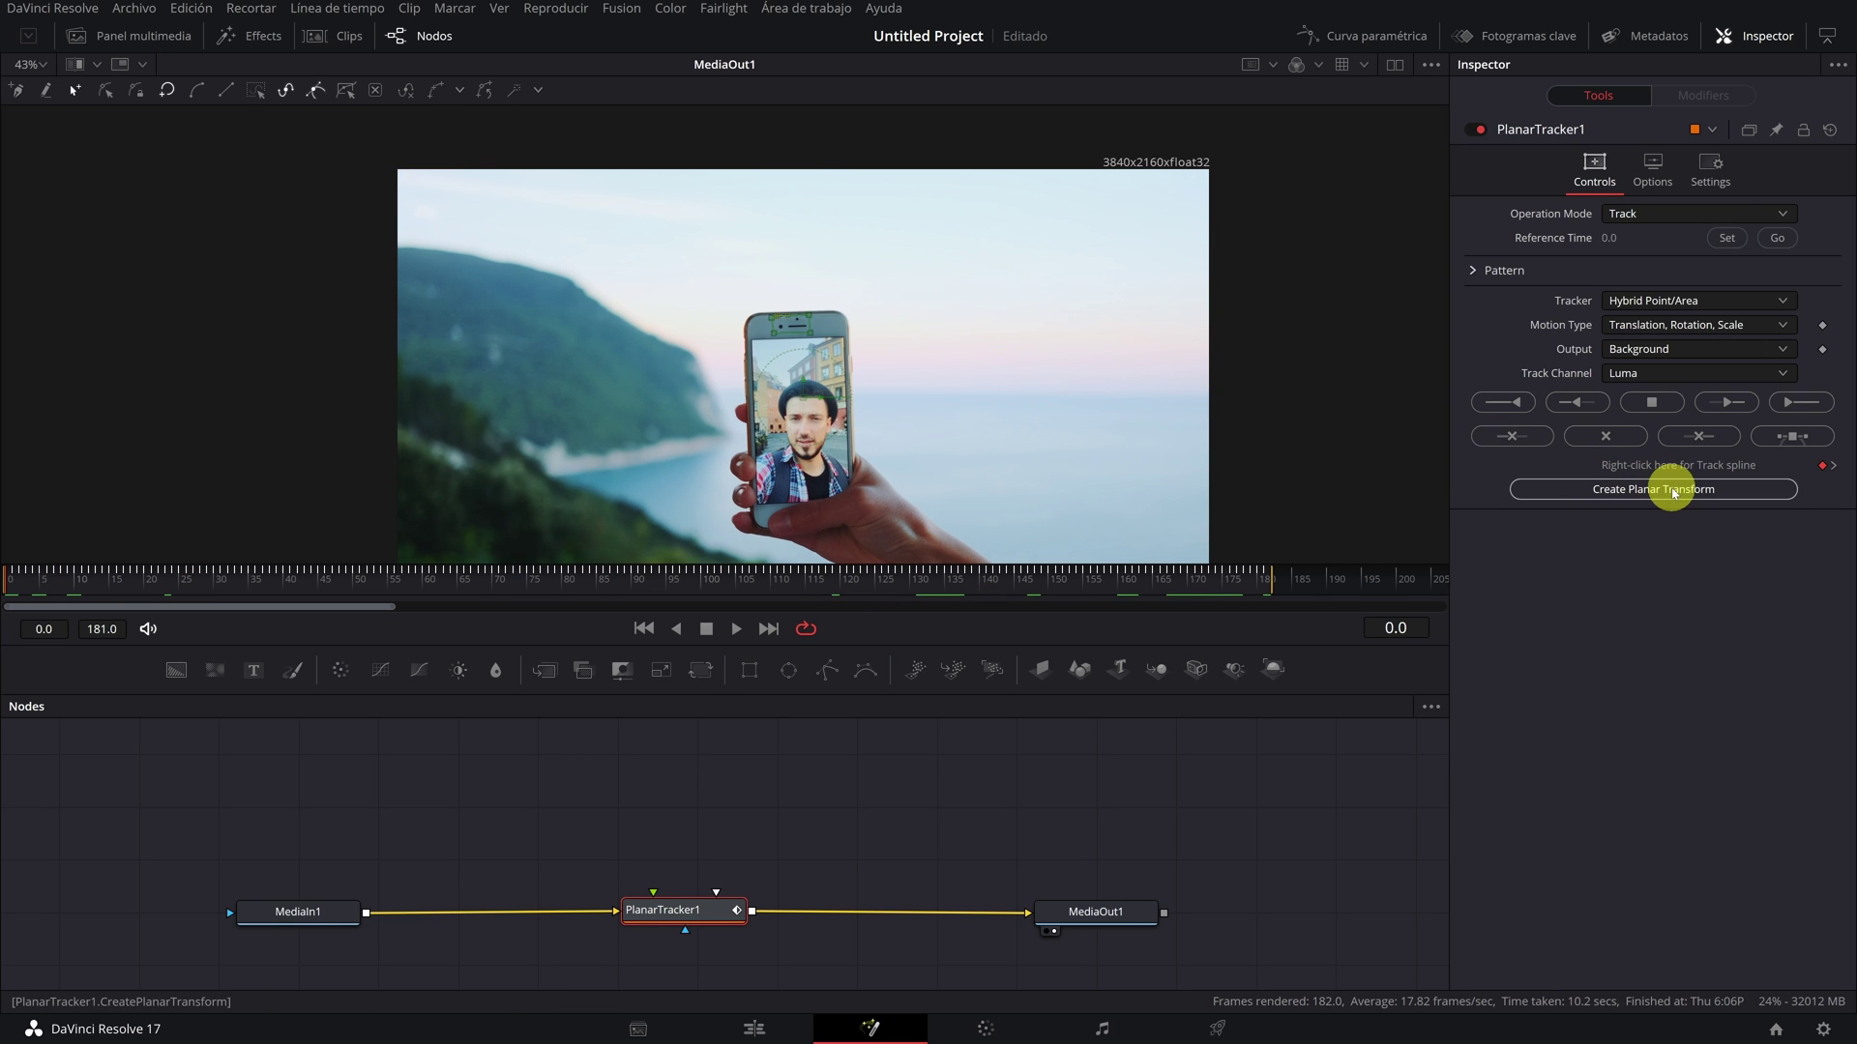
Step: Create PlanarTransform1 from the track, position it, and delete PlanarTracker1
{"action": "left_click", "coordinate": [1673, 492]}
{"action": "left_click_drag", "start_coordinate": [314, 745], "coordinate": [705, 840]}
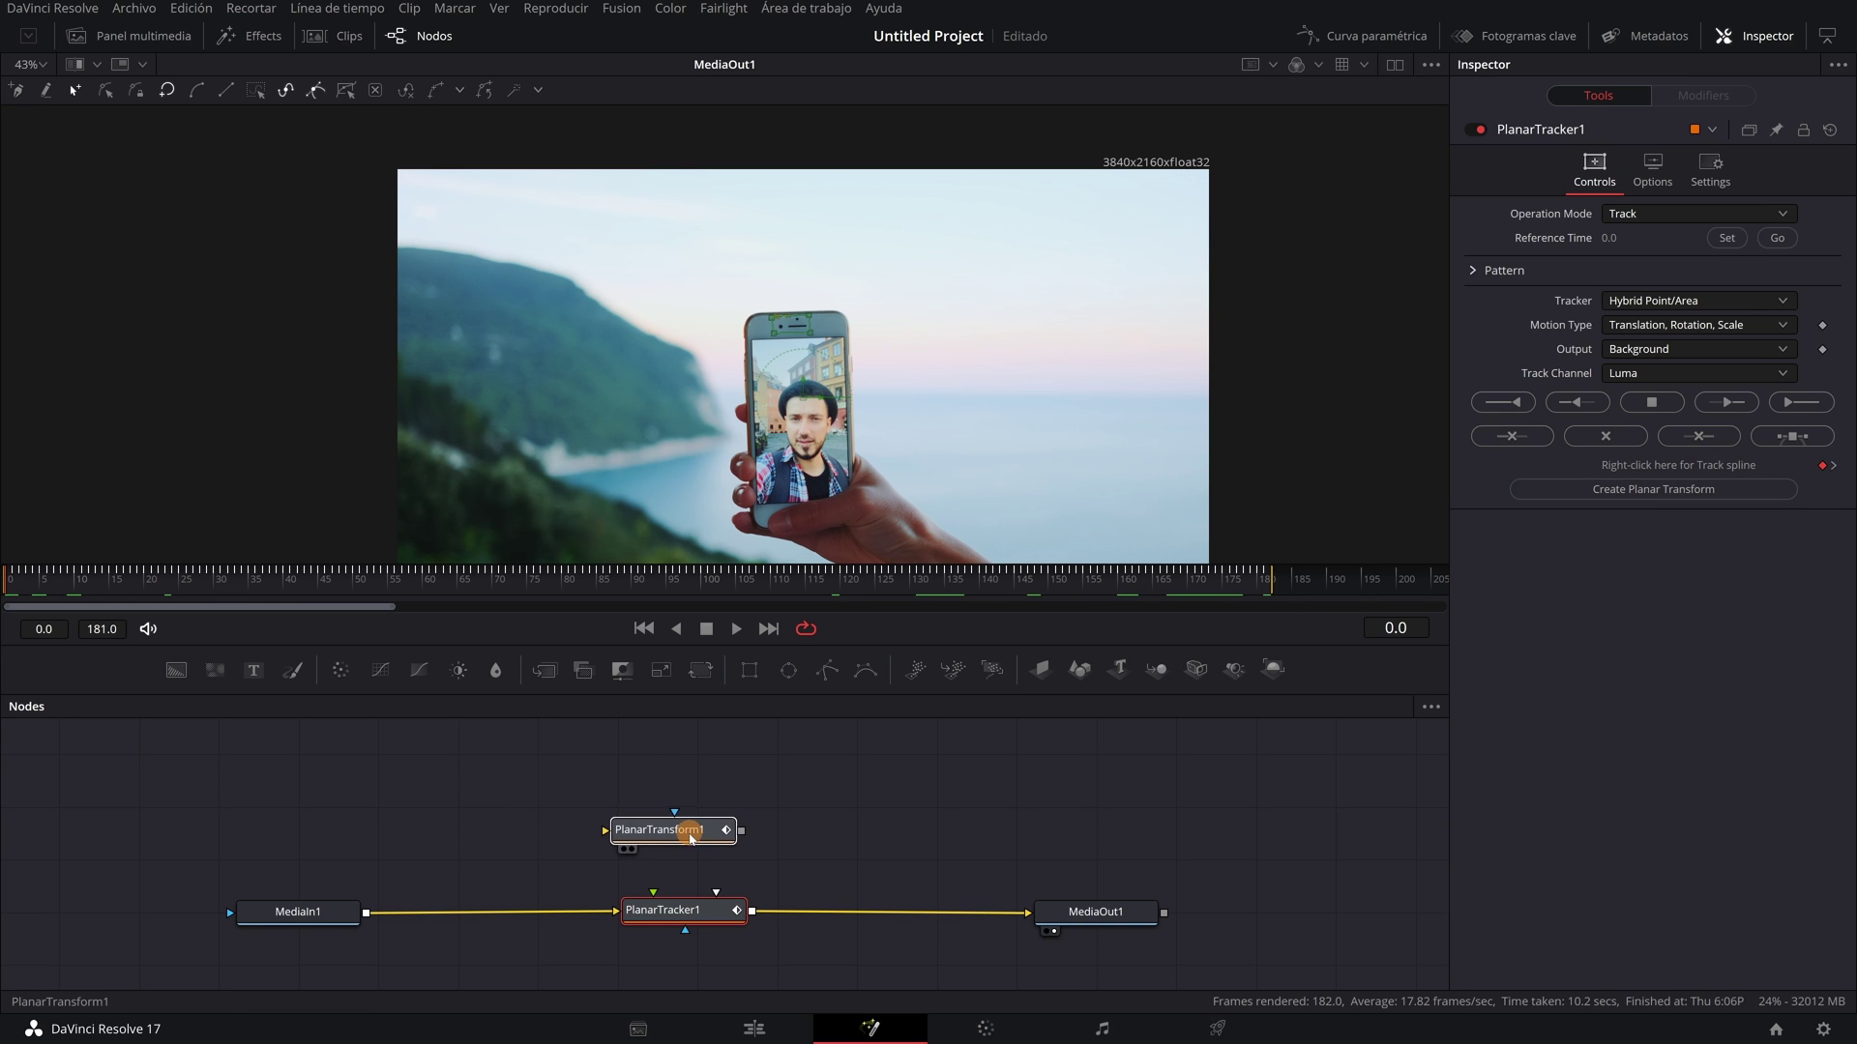
{"action": "left_click", "coordinate": [674, 914]}
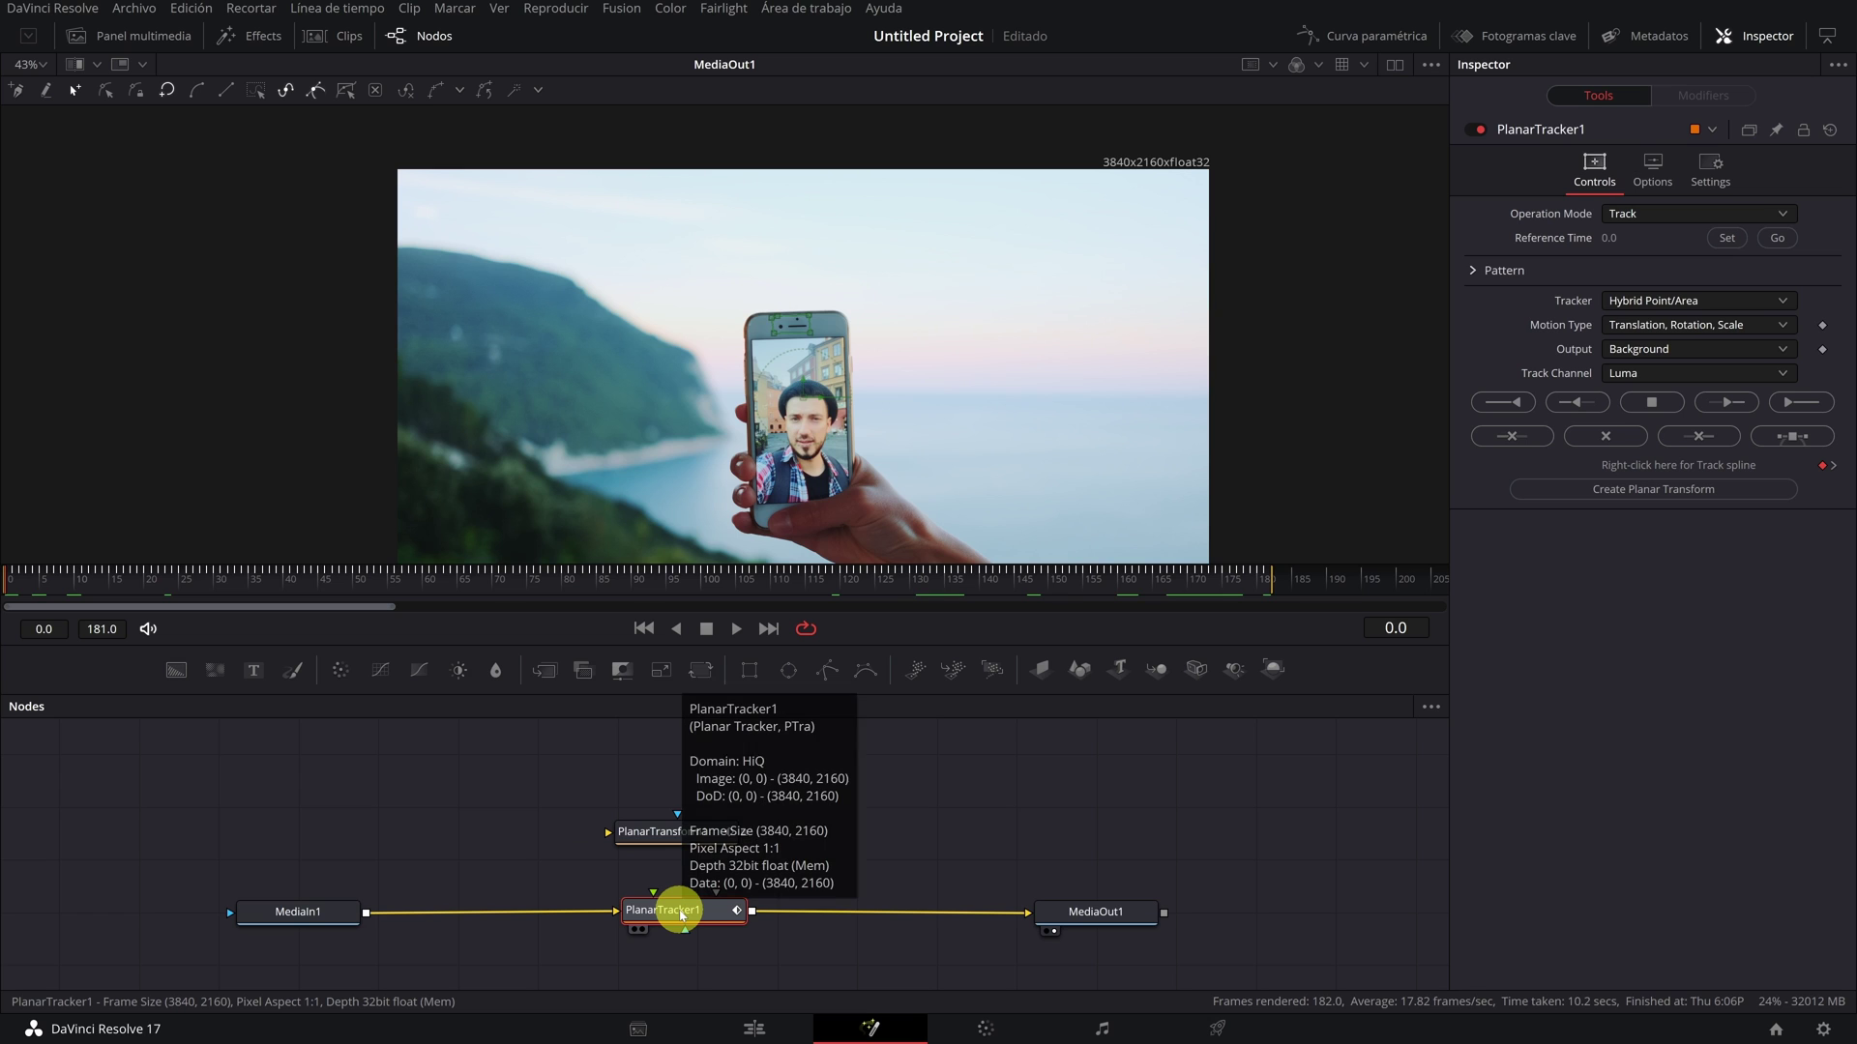
{"action": "key", "text": "Delete"}
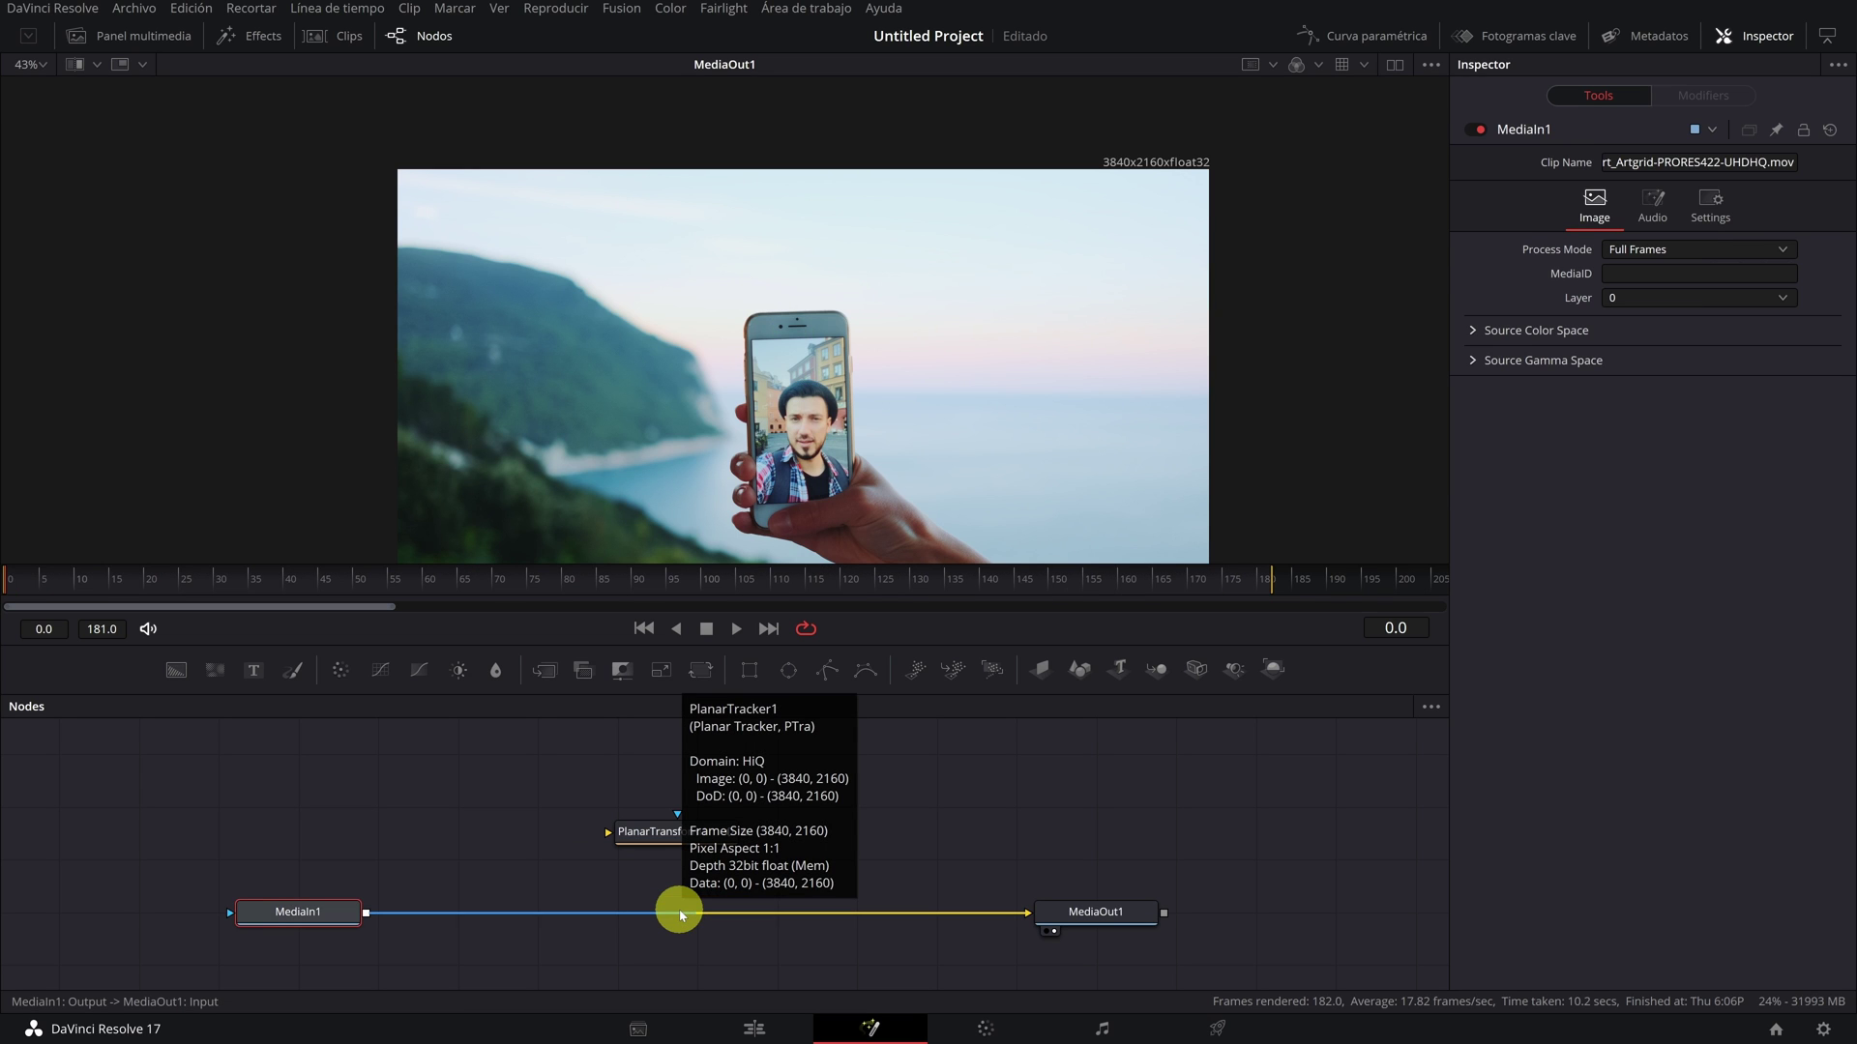
Step: Connect PlanarTransform1 onto the MediaIn1–MediaOut1 link to create Merge1
{"action": "left_click", "coordinate": [643, 832]}
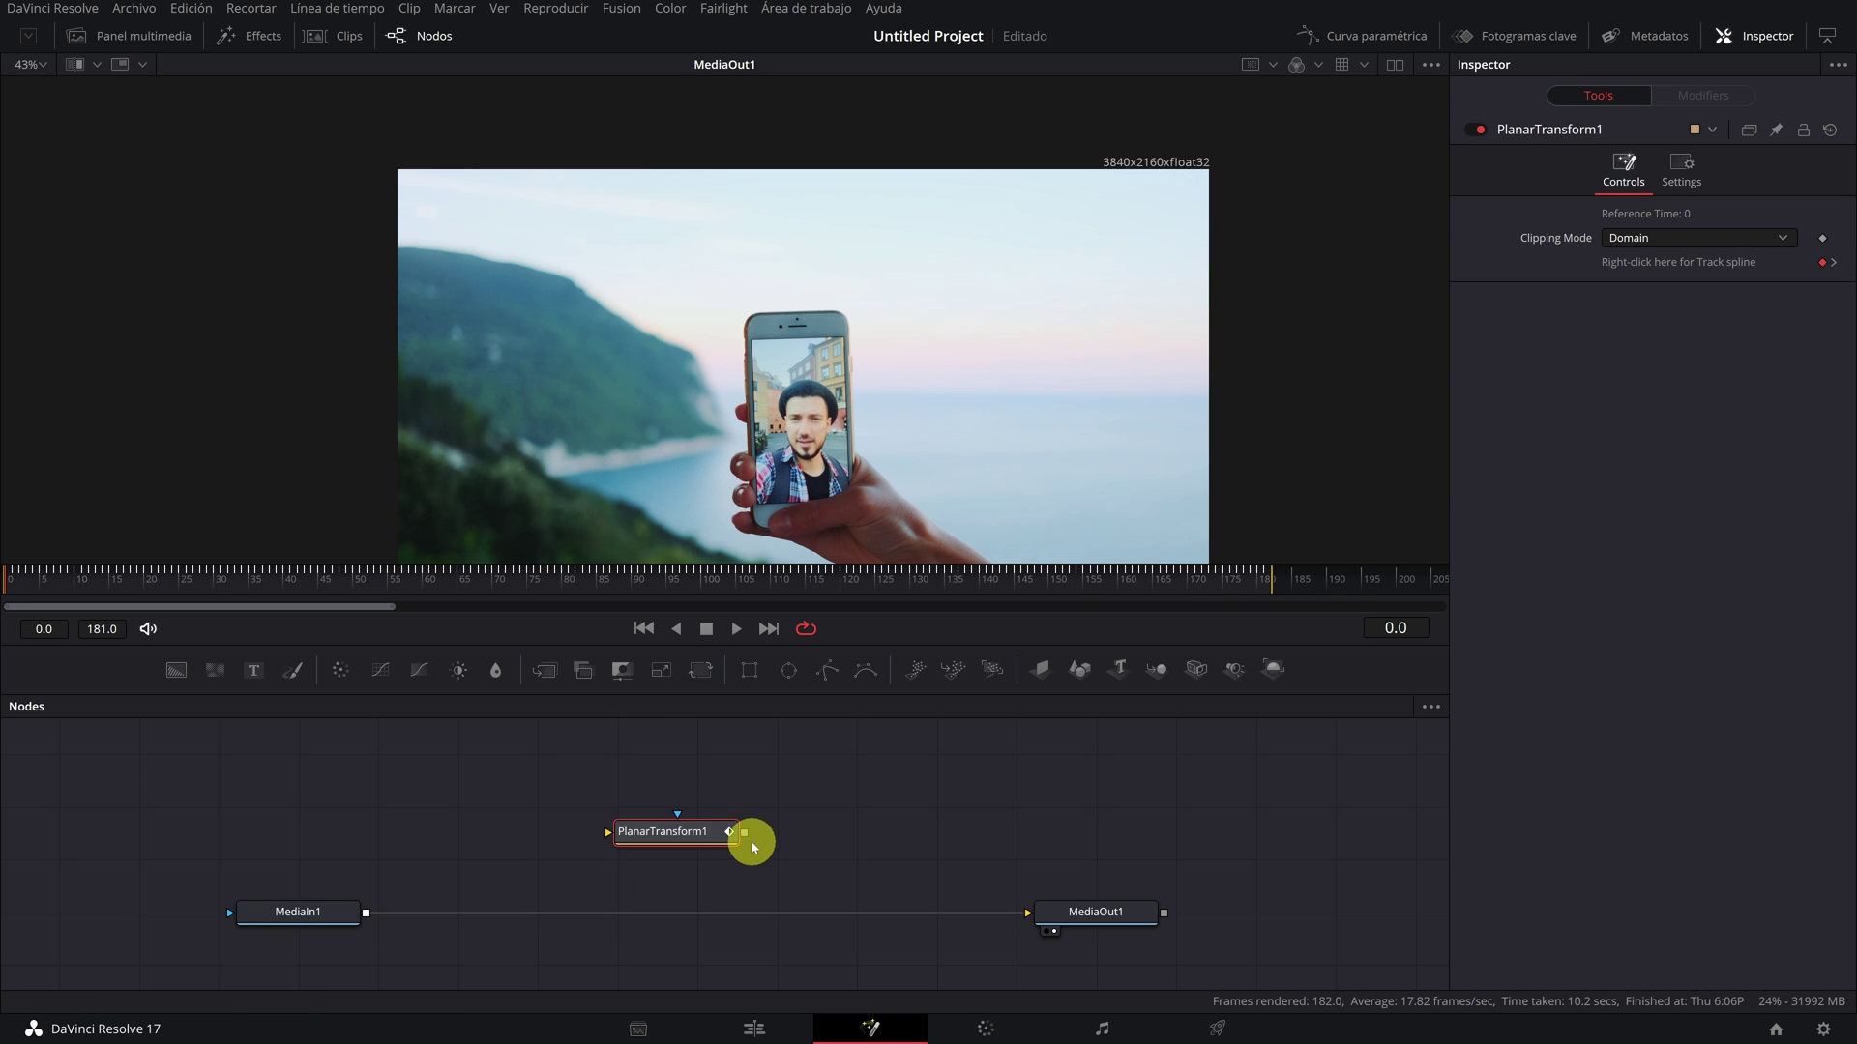
{"action": "left_click_drag", "start_coordinate": [745, 837], "coordinate": [685, 868]}
{"action": "left_click_drag", "start_coordinate": [486, 907], "coordinate": [367, 913]}
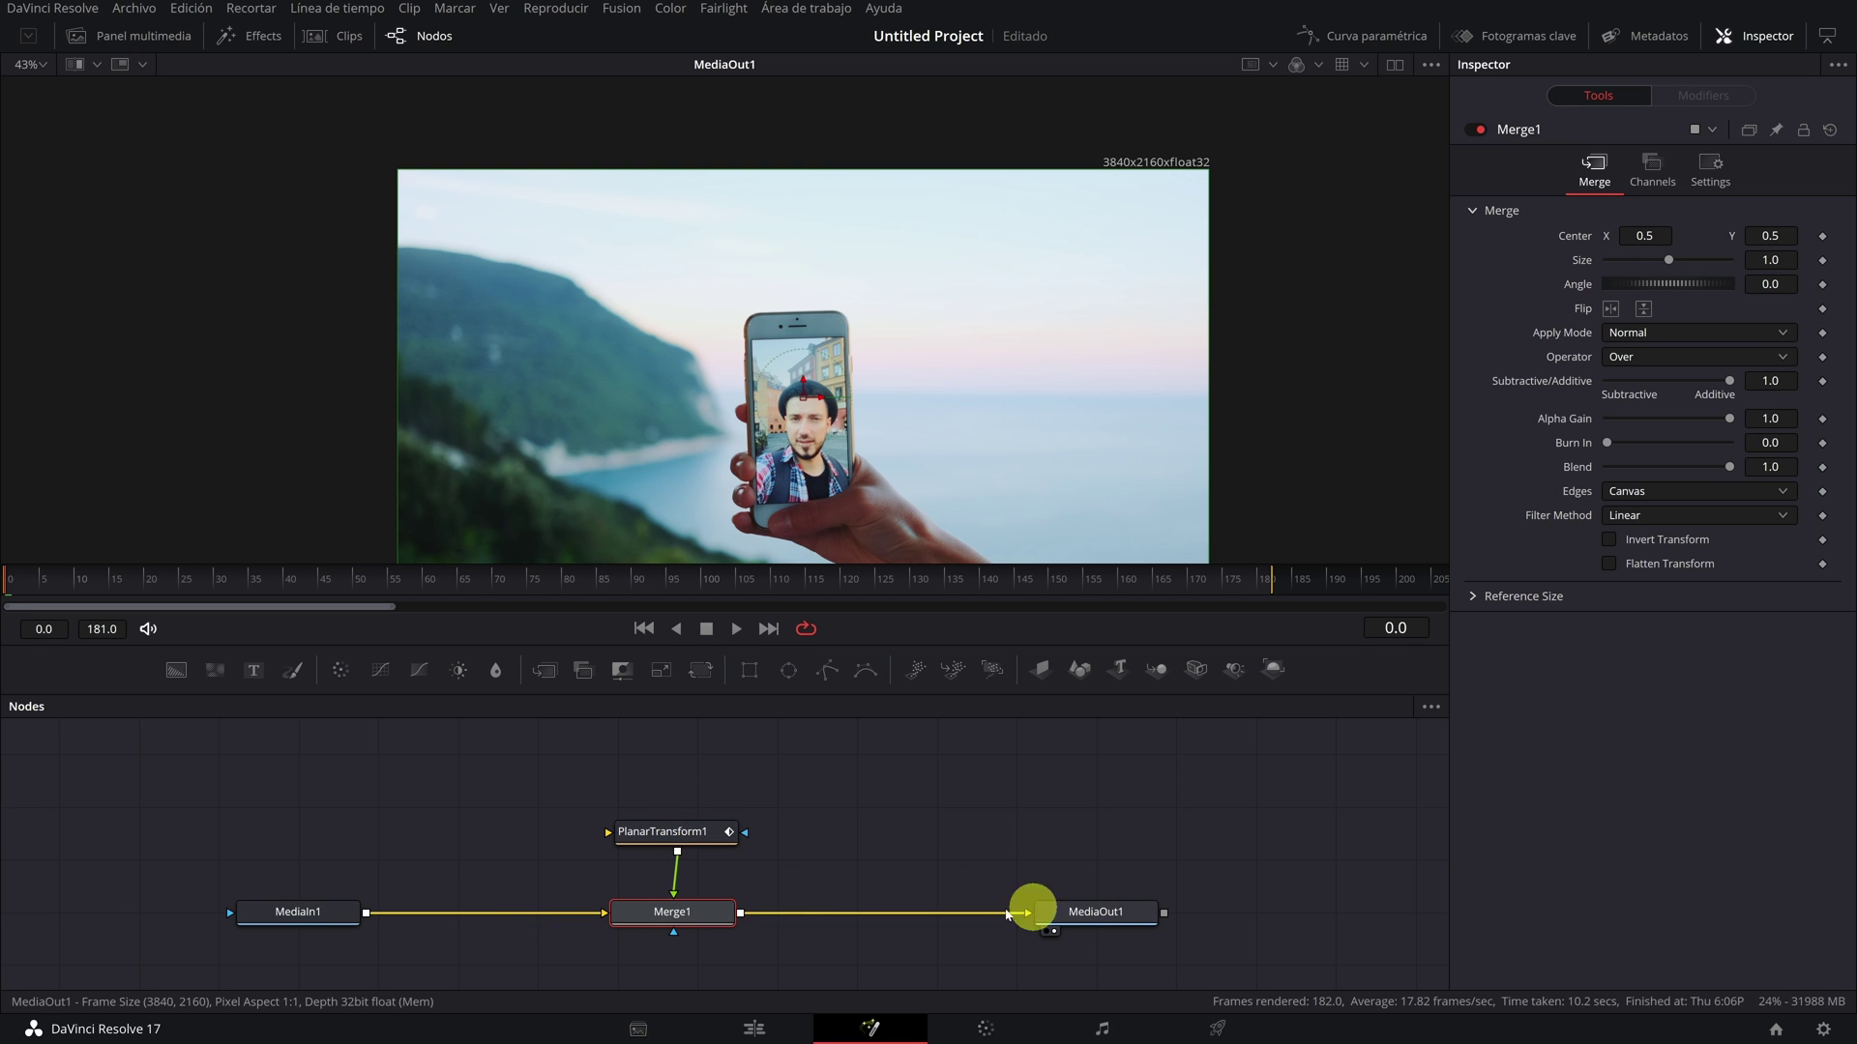
{"action": "left_click_drag", "start_coordinate": [661, 828], "coordinate": [662, 838]}
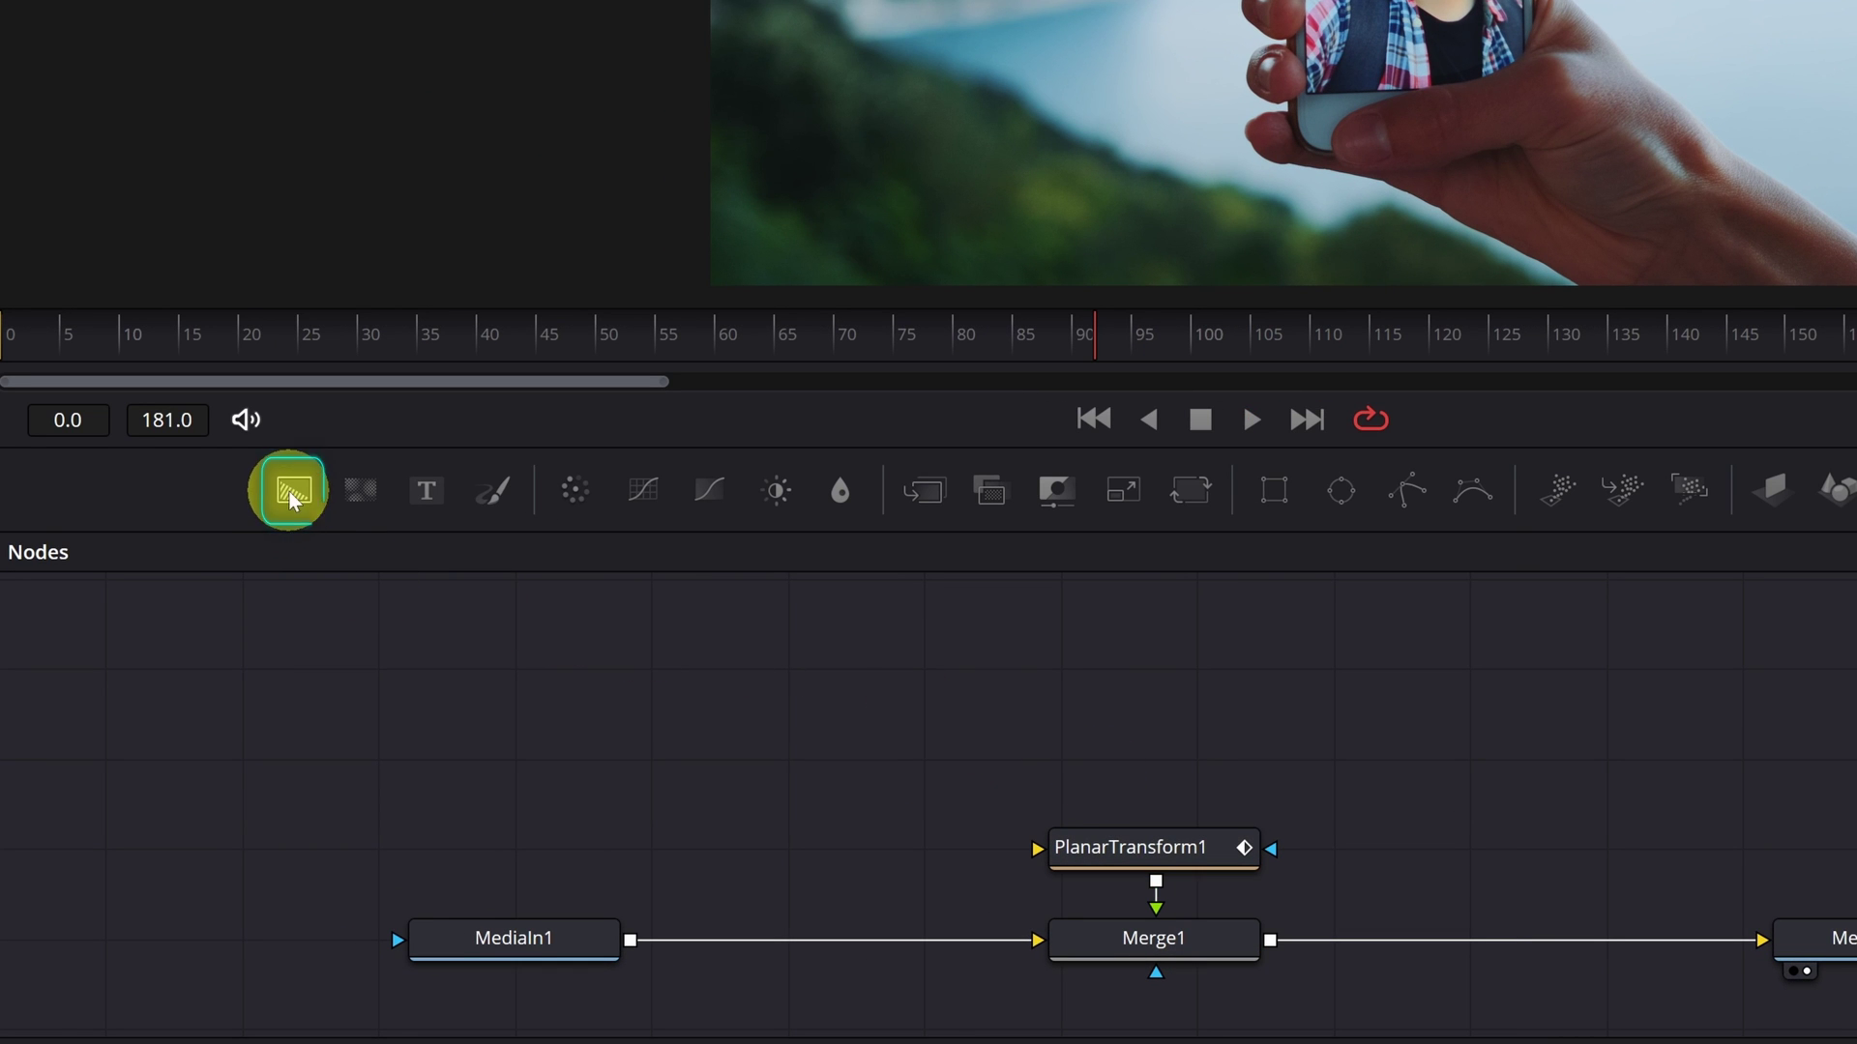
Step: Add a Background node and connect it into PlanarTransform1
{"action": "left_click", "coordinate": [292, 498]}
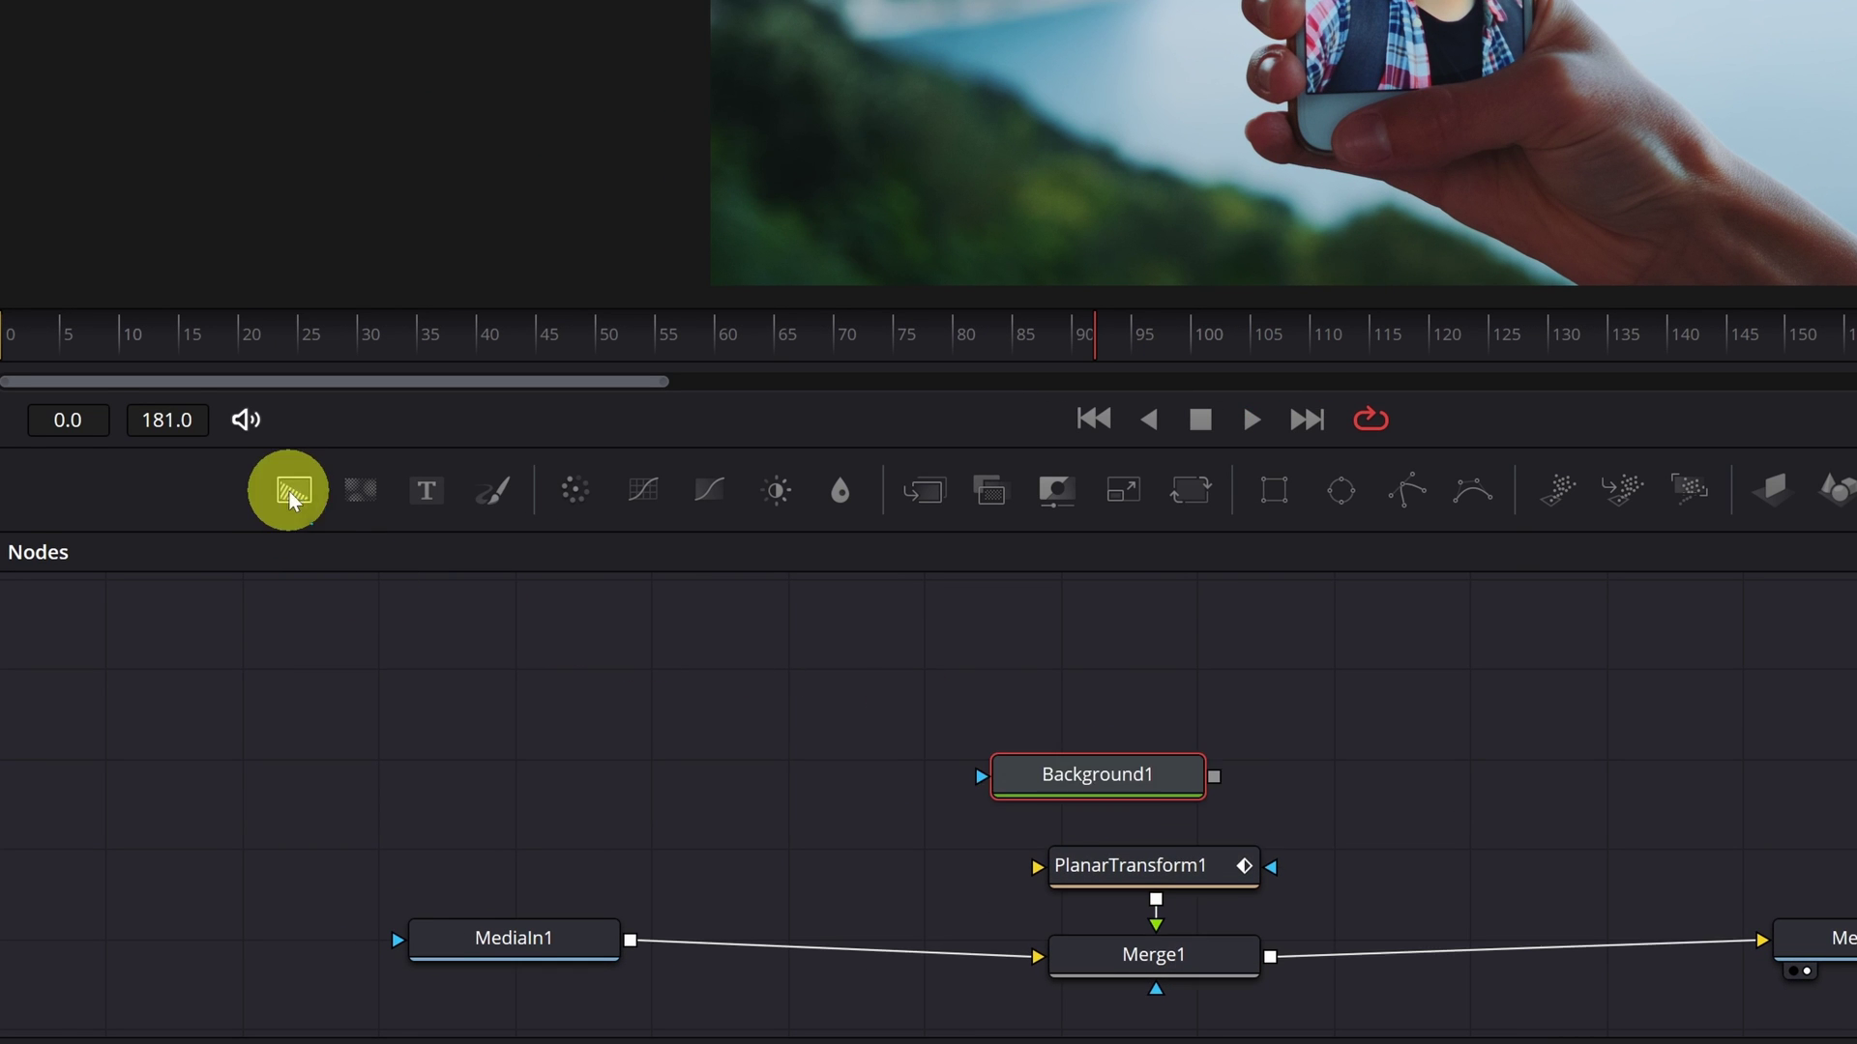
{"action": "left_click_drag", "start_coordinate": [1112, 771], "coordinate": [1242, 774]}
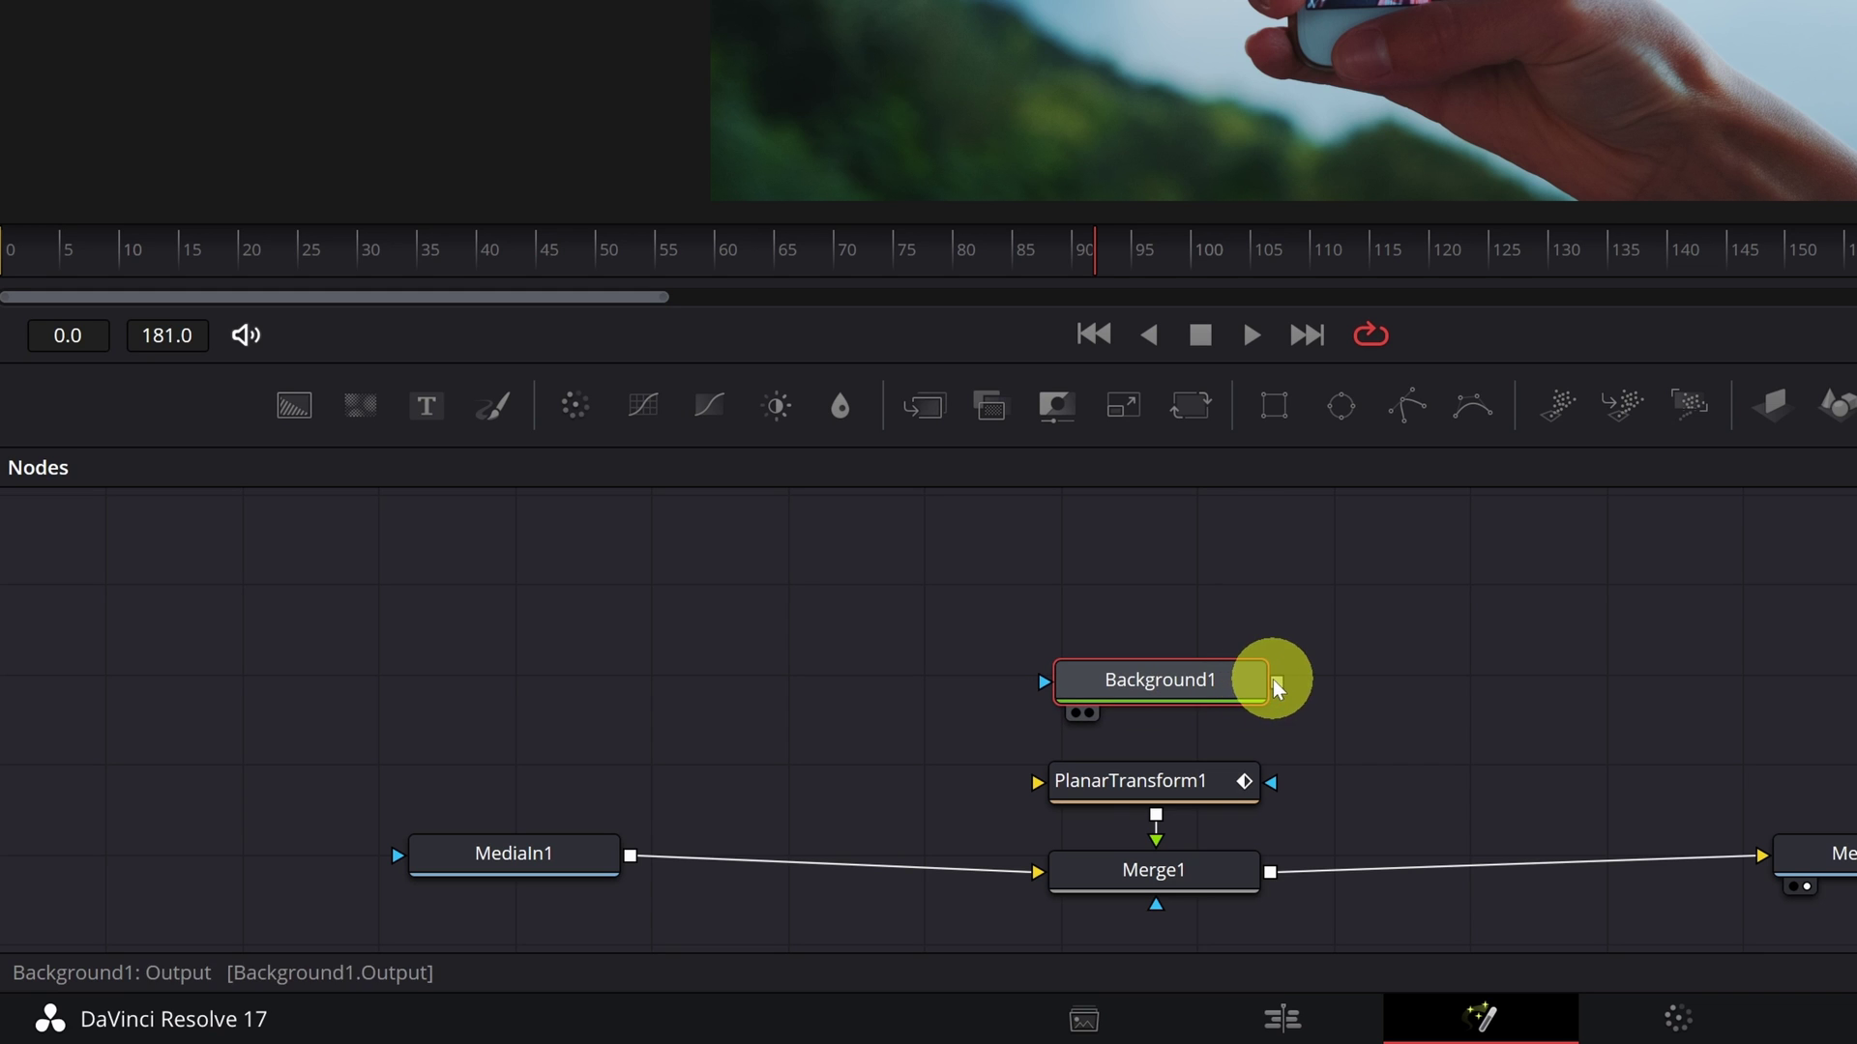
{"action": "left_click_drag", "start_coordinate": [1277, 681], "coordinate": [1165, 789]}
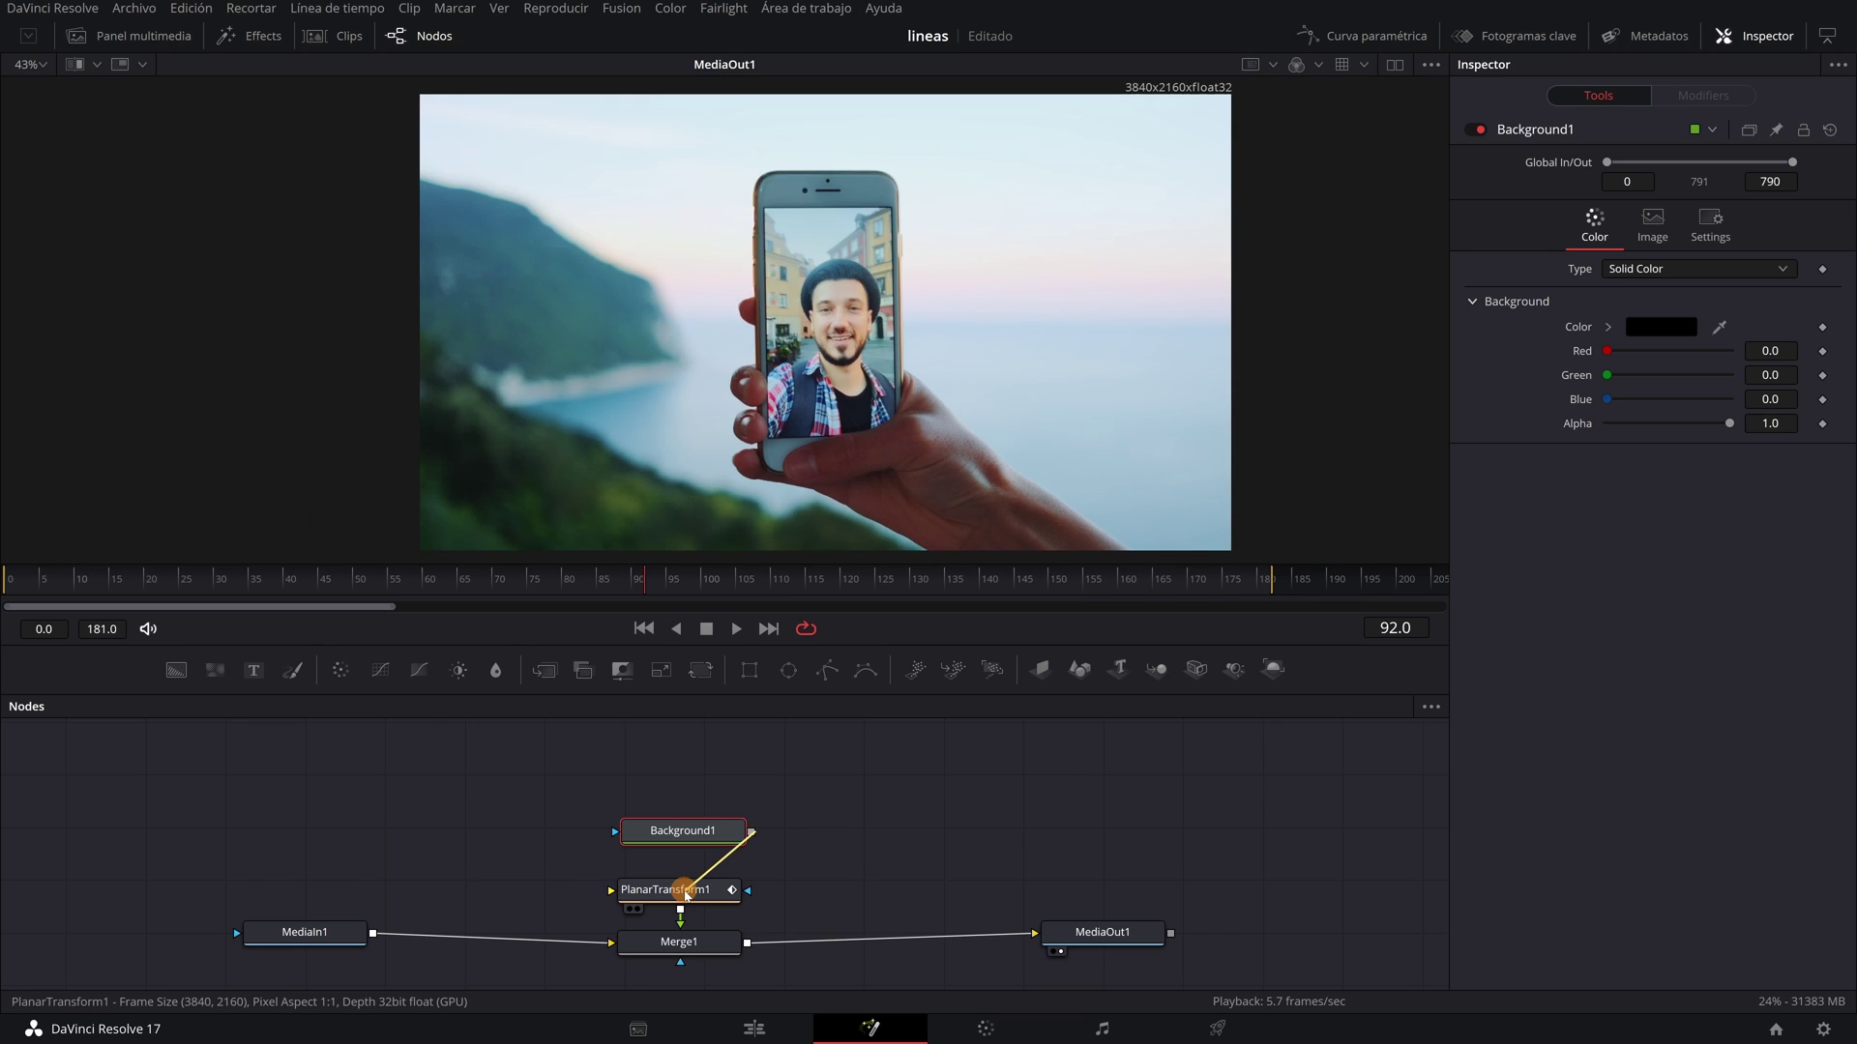
{"action": "left_click_drag", "start_coordinate": [686, 894], "coordinate": [686, 894]}
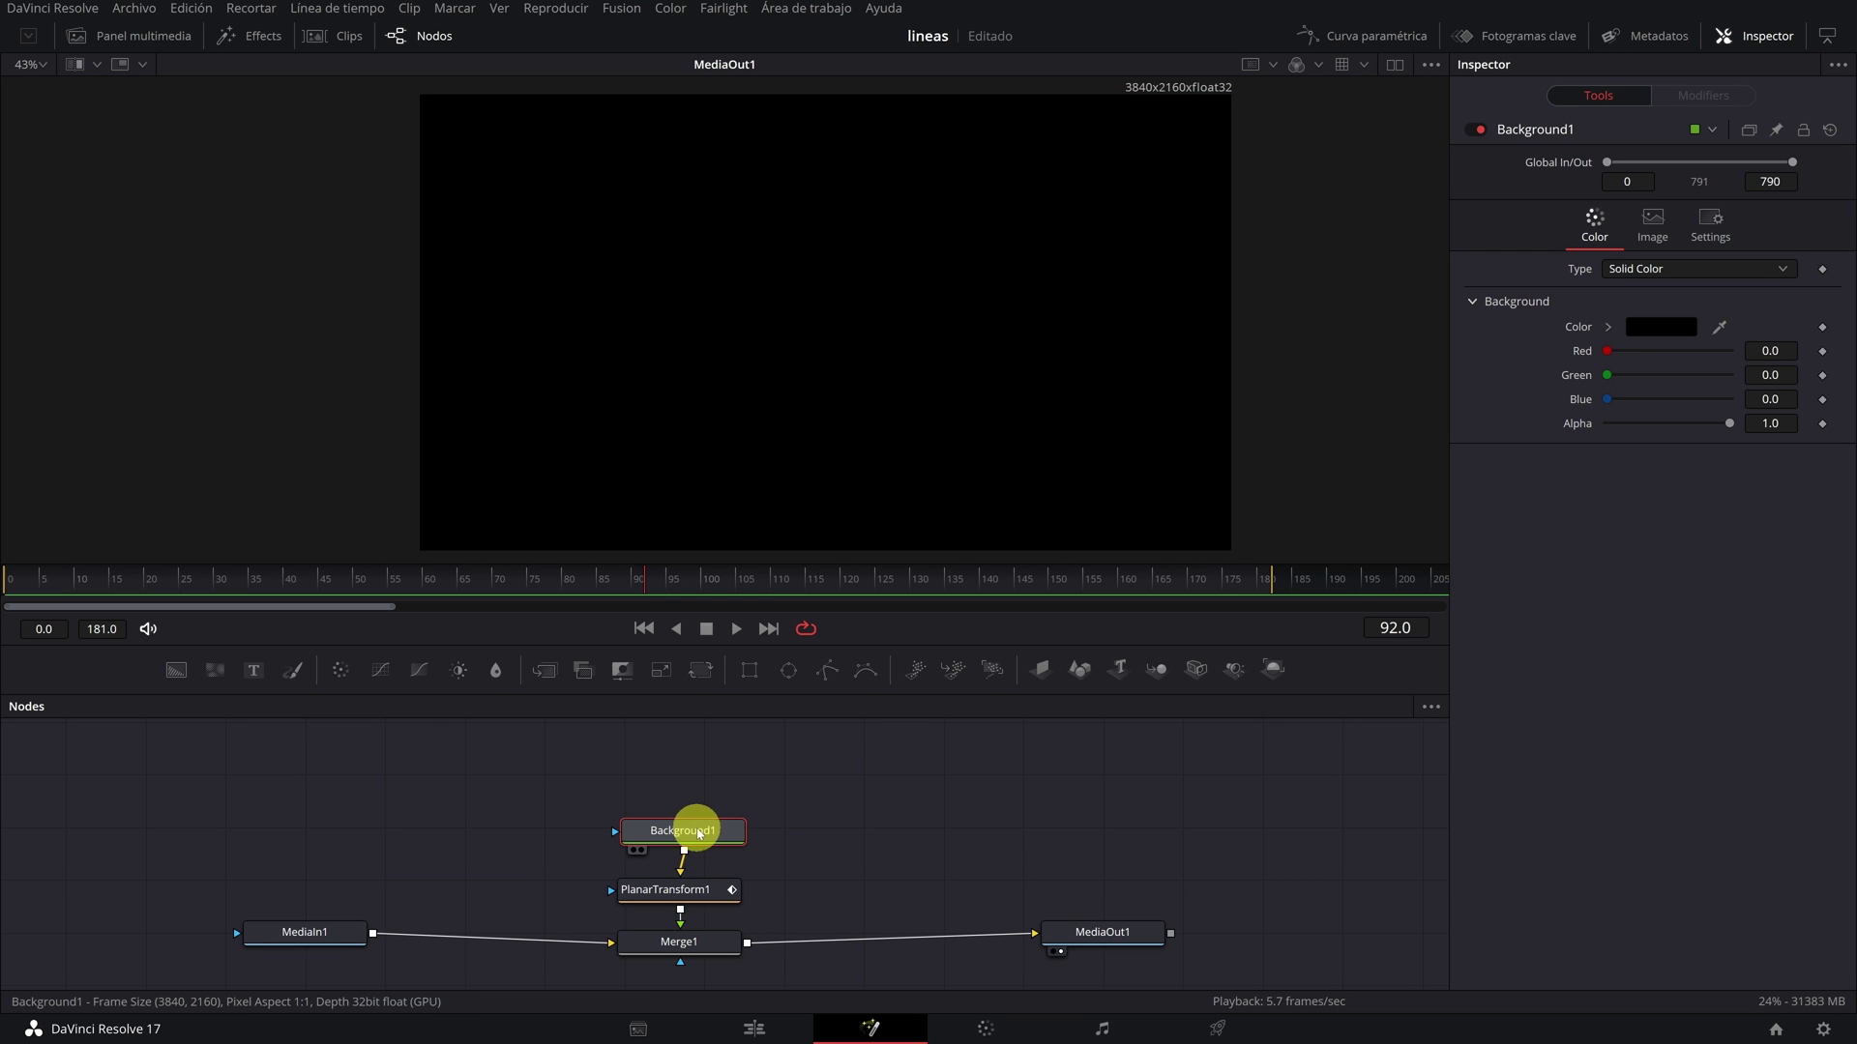
Step: Color Background1 gold and insert a Transform node between it and PlanarTransform1
{"action": "left_click", "coordinate": [1680, 328]}
{"action": "left_click", "coordinate": [1091, 374]}
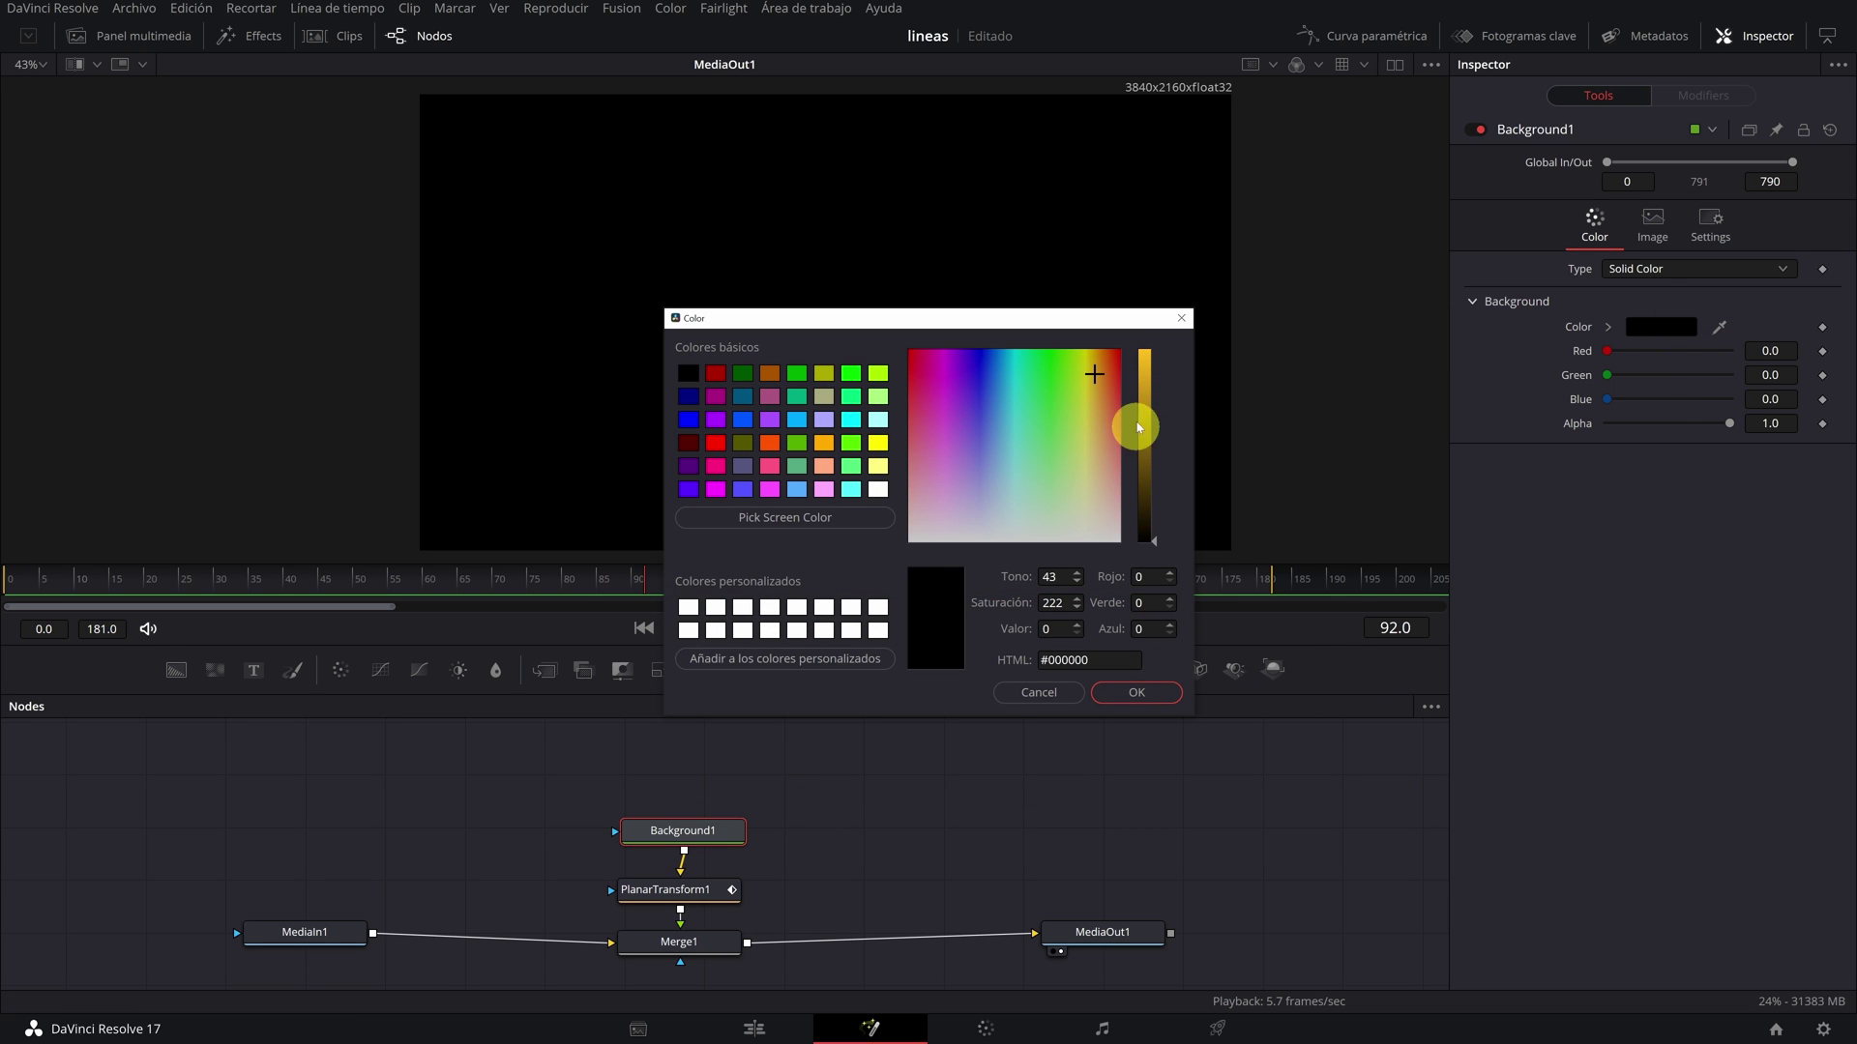
{"action": "left_click_drag", "start_coordinate": [1147, 451], "coordinate": [1149, 383]}
{"action": "left_click", "coordinate": [1137, 692]}
{"action": "left_click_drag", "start_coordinate": [701, 831], "coordinate": [695, 801]}
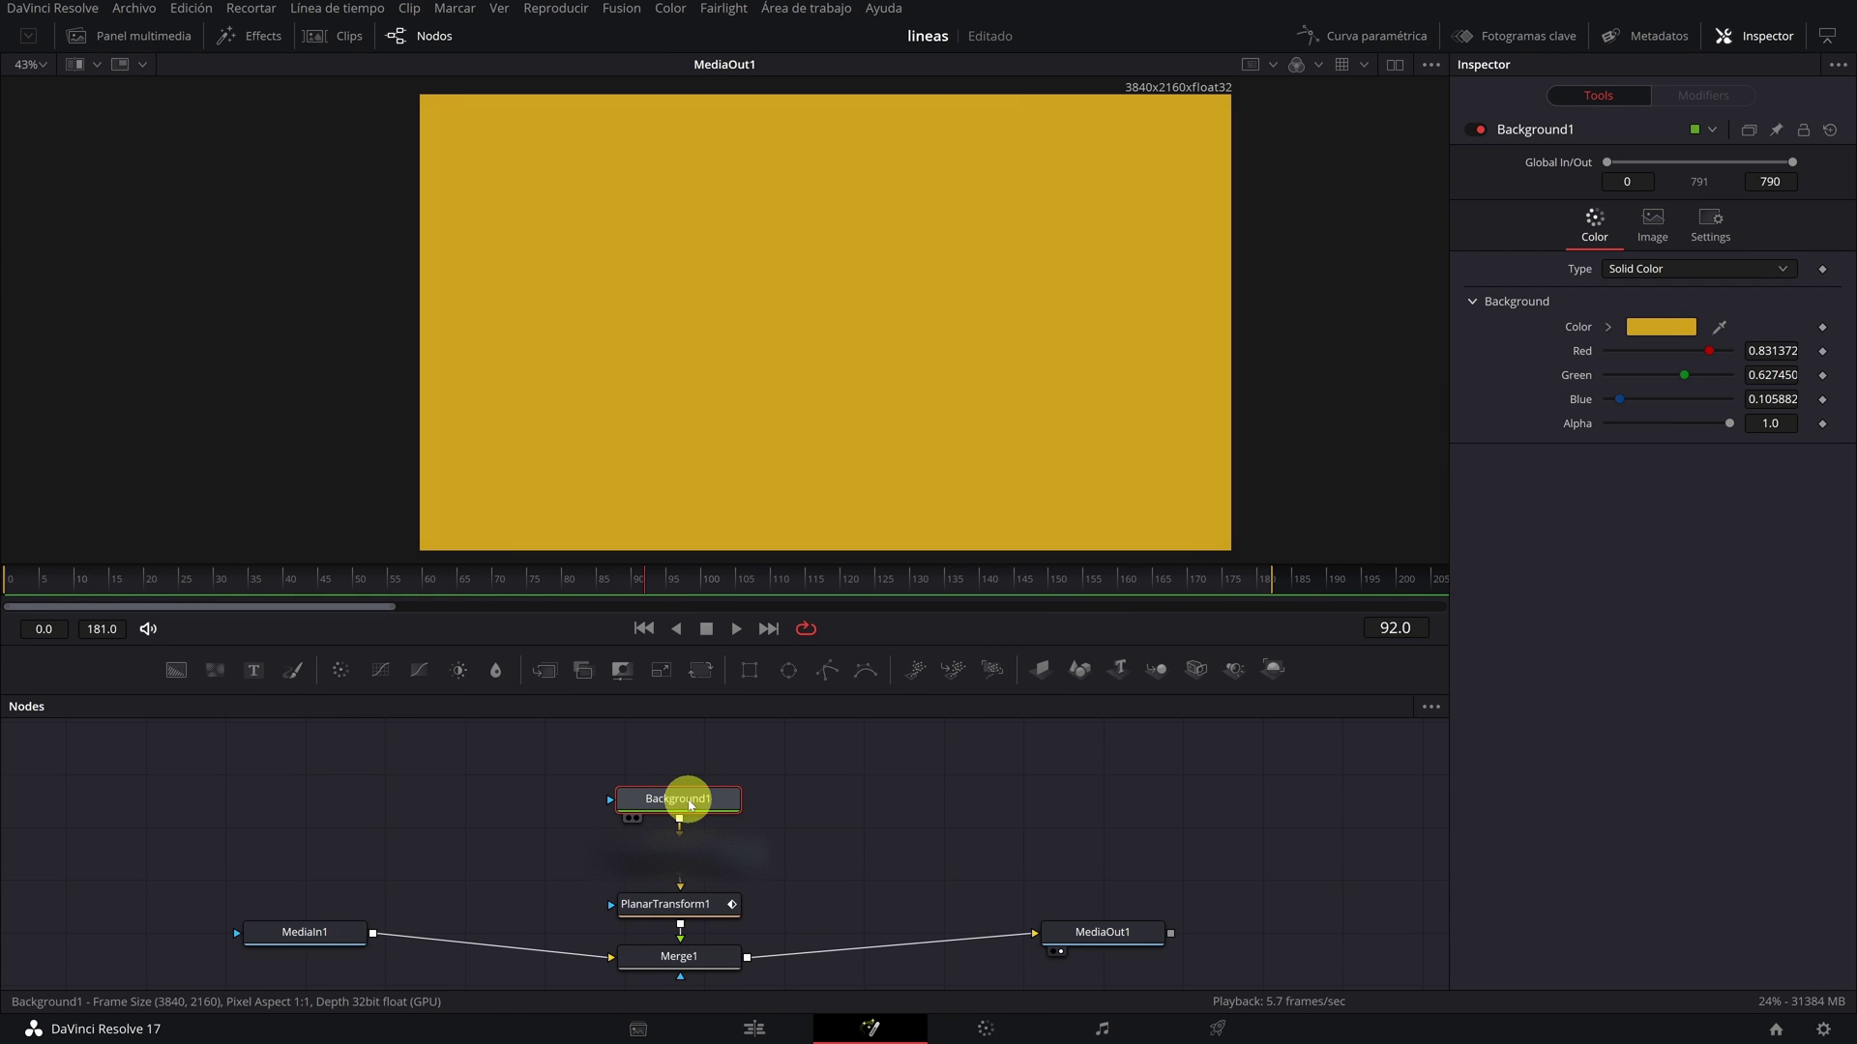
{"action": "left_click", "coordinate": [700, 670]}
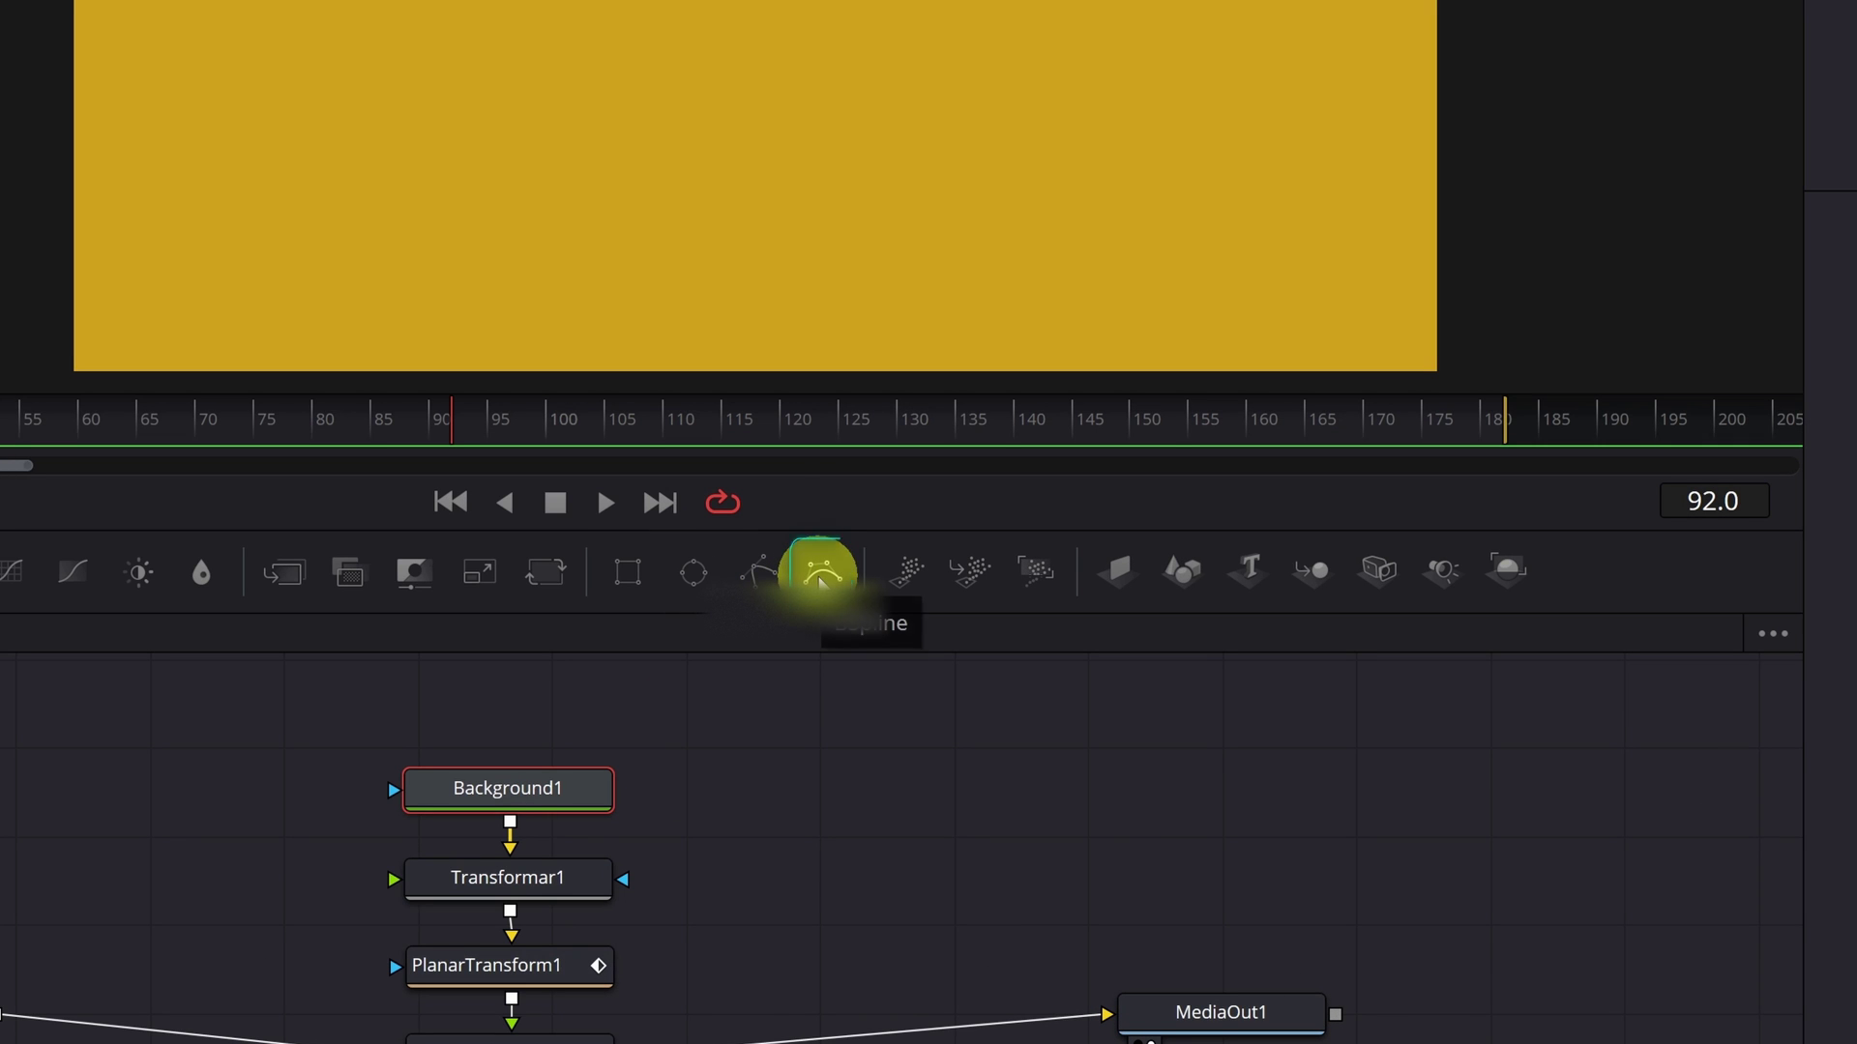
Step: Add a B-Spline mask to Background1 and trace the phone's top edge to its top-right corner
{"action": "left_click", "coordinate": [819, 577]}
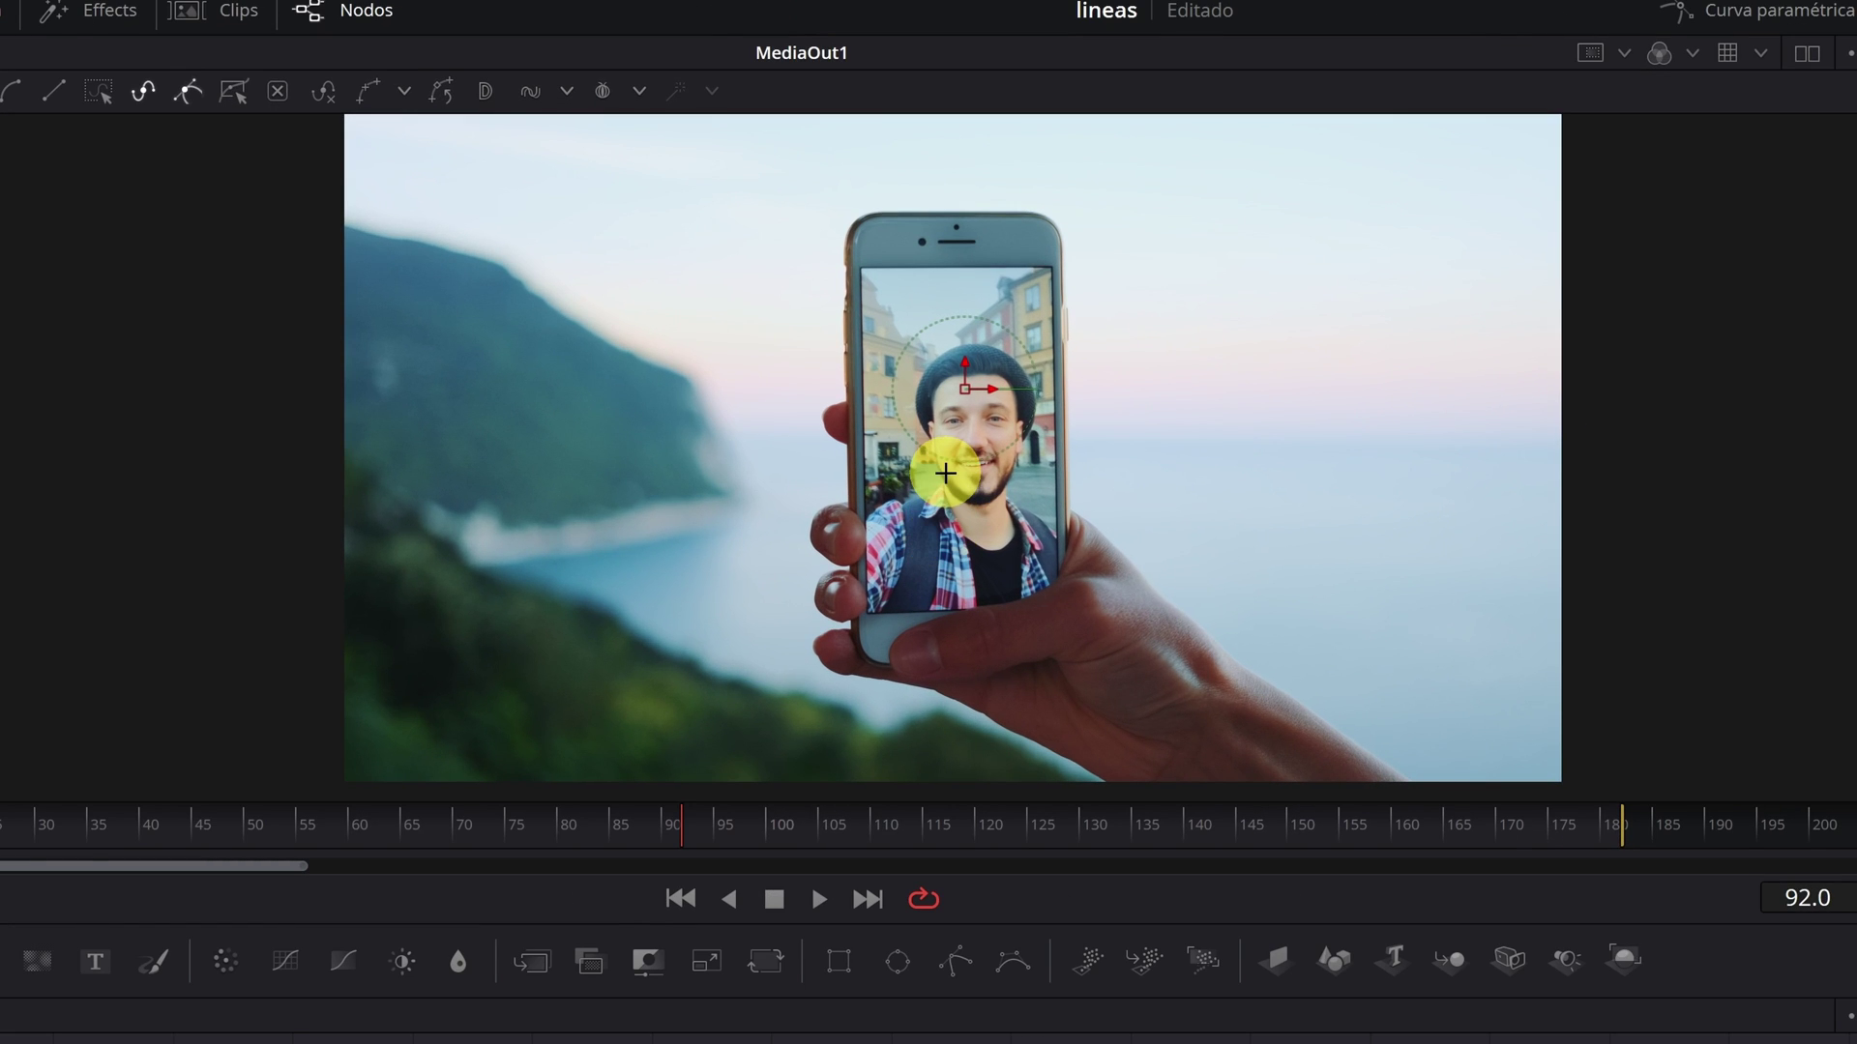
{"action": "scroll", "coordinate": [924, 203], "scroll_direction": "up", "scroll_amount": 5}
{"action": "left_click", "coordinate": [666, 276]}
{"action": "left_click", "coordinate": [706, 260]}
{"action": "left_click", "coordinate": [737, 253]}
{"action": "left_click", "coordinate": [771, 252]}
{"action": "left_click", "coordinate": [874, 251]}
{"action": "left_click", "coordinate": [1364, 250]}
{"action": "left_click", "coordinate": [1412, 261]}
{"action": "scroll", "coordinate": [1331, 349], "scroll_direction": "down", "scroll_amount": 2}
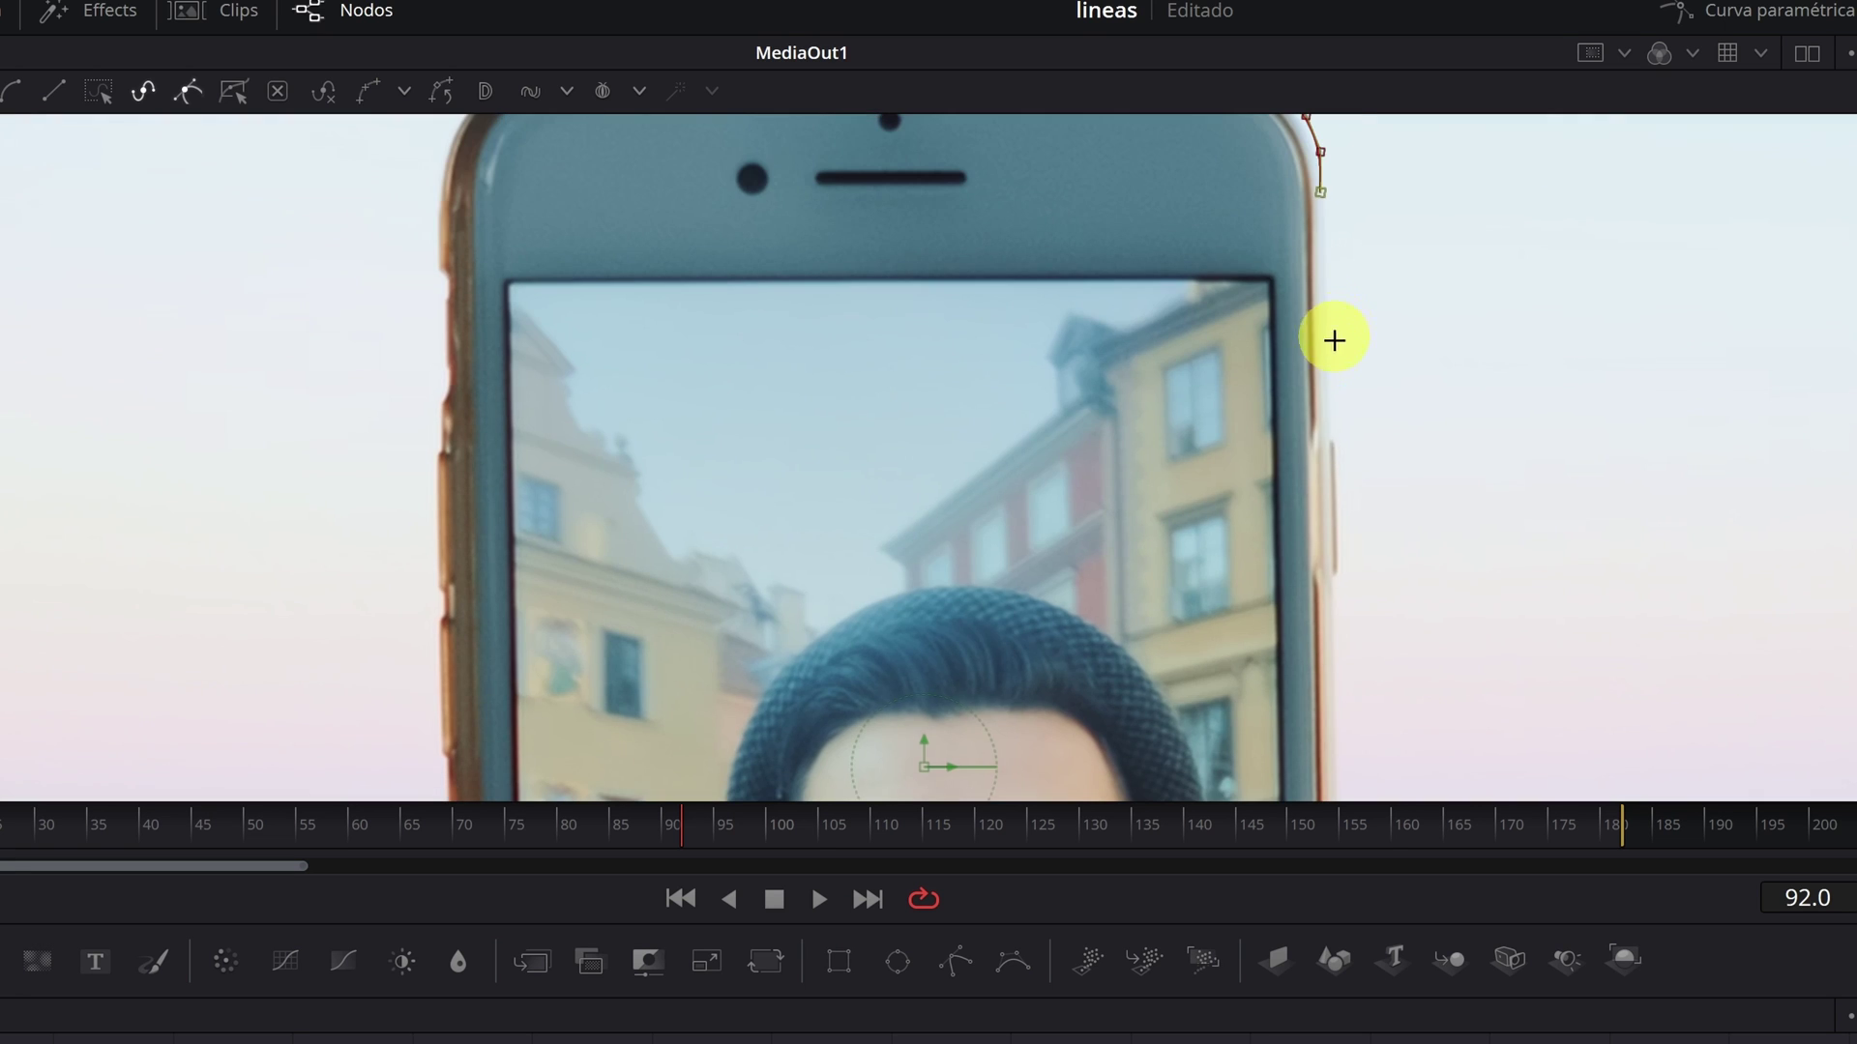
Step: Continue the spline down the phone's right edge and along its bottom edge
{"action": "left_click", "coordinate": [1325, 452]}
{"action": "left_click", "coordinate": [1319, 567]}
{"action": "left_click", "coordinate": [1316, 581]}
{"action": "scroll", "coordinate": [1310, 406], "scroll_direction": "down", "scroll_amount": 2}
{"action": "scroll", "coordinate": [1257, 484], "scroll_direction": "down", "scroll_amount": 2}
{"action": "left_click", "coordinate": [1212, 557]}
{"action": "scroll", "coordinate": [1185, 498], "scroll_direction": "down", "scroll_amount": 3}
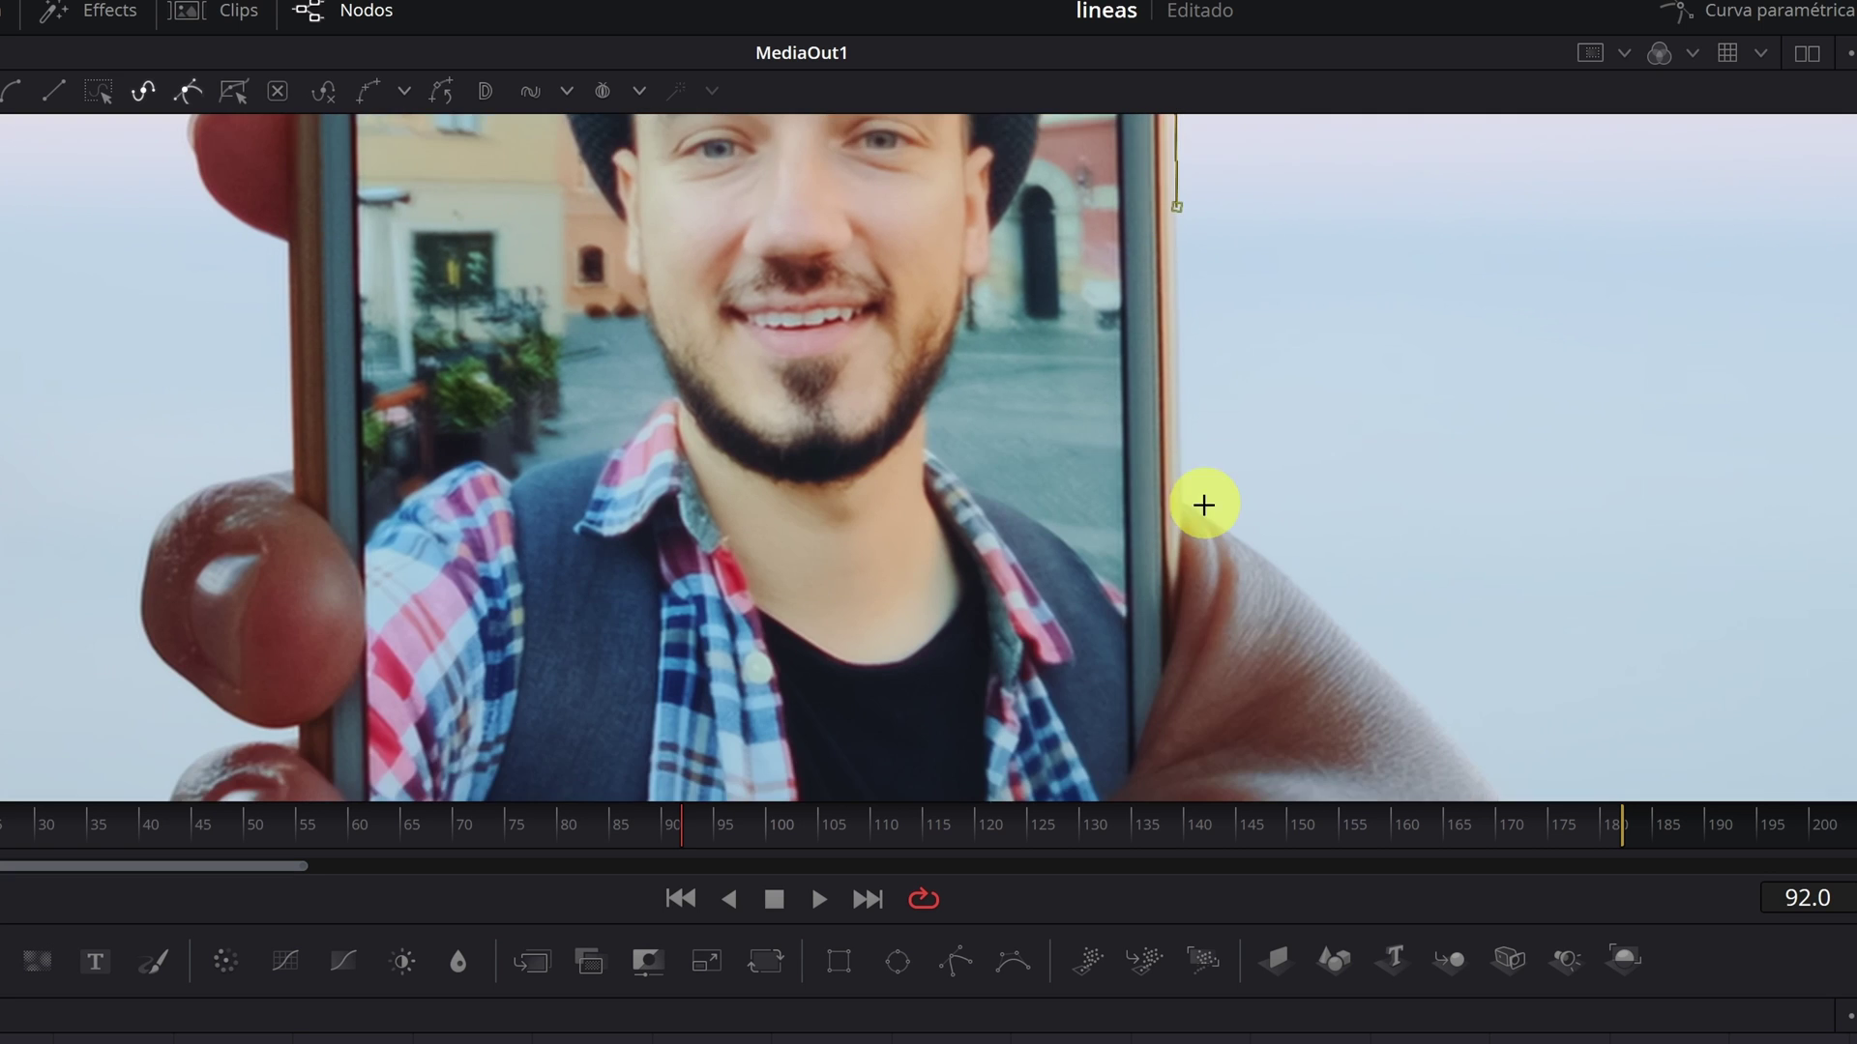
{"action": "scroll", "coordinate": [1122, 290], "scroll_direction": "down", "scroll_amount": 2}
{"action": "left_click", "coordinate": [1122, 619]}
{"action": "scroll", "coordinate": [1103, 542], "scroll_direction": "down", "scroll_amount": 2}
{"action": "left_click", "coordinate": [1080, 531]}
{"action": "left_click", "coordinate": [1007, 569]}
{"action": "left_click", "coordinate": [820, 580]}
{"action": "left_click", "coordinate": [565, 585]}
{"action": "scroll", "coordinate": [442, 585], "scroll_direction": "left", "scroll_amount": 5}
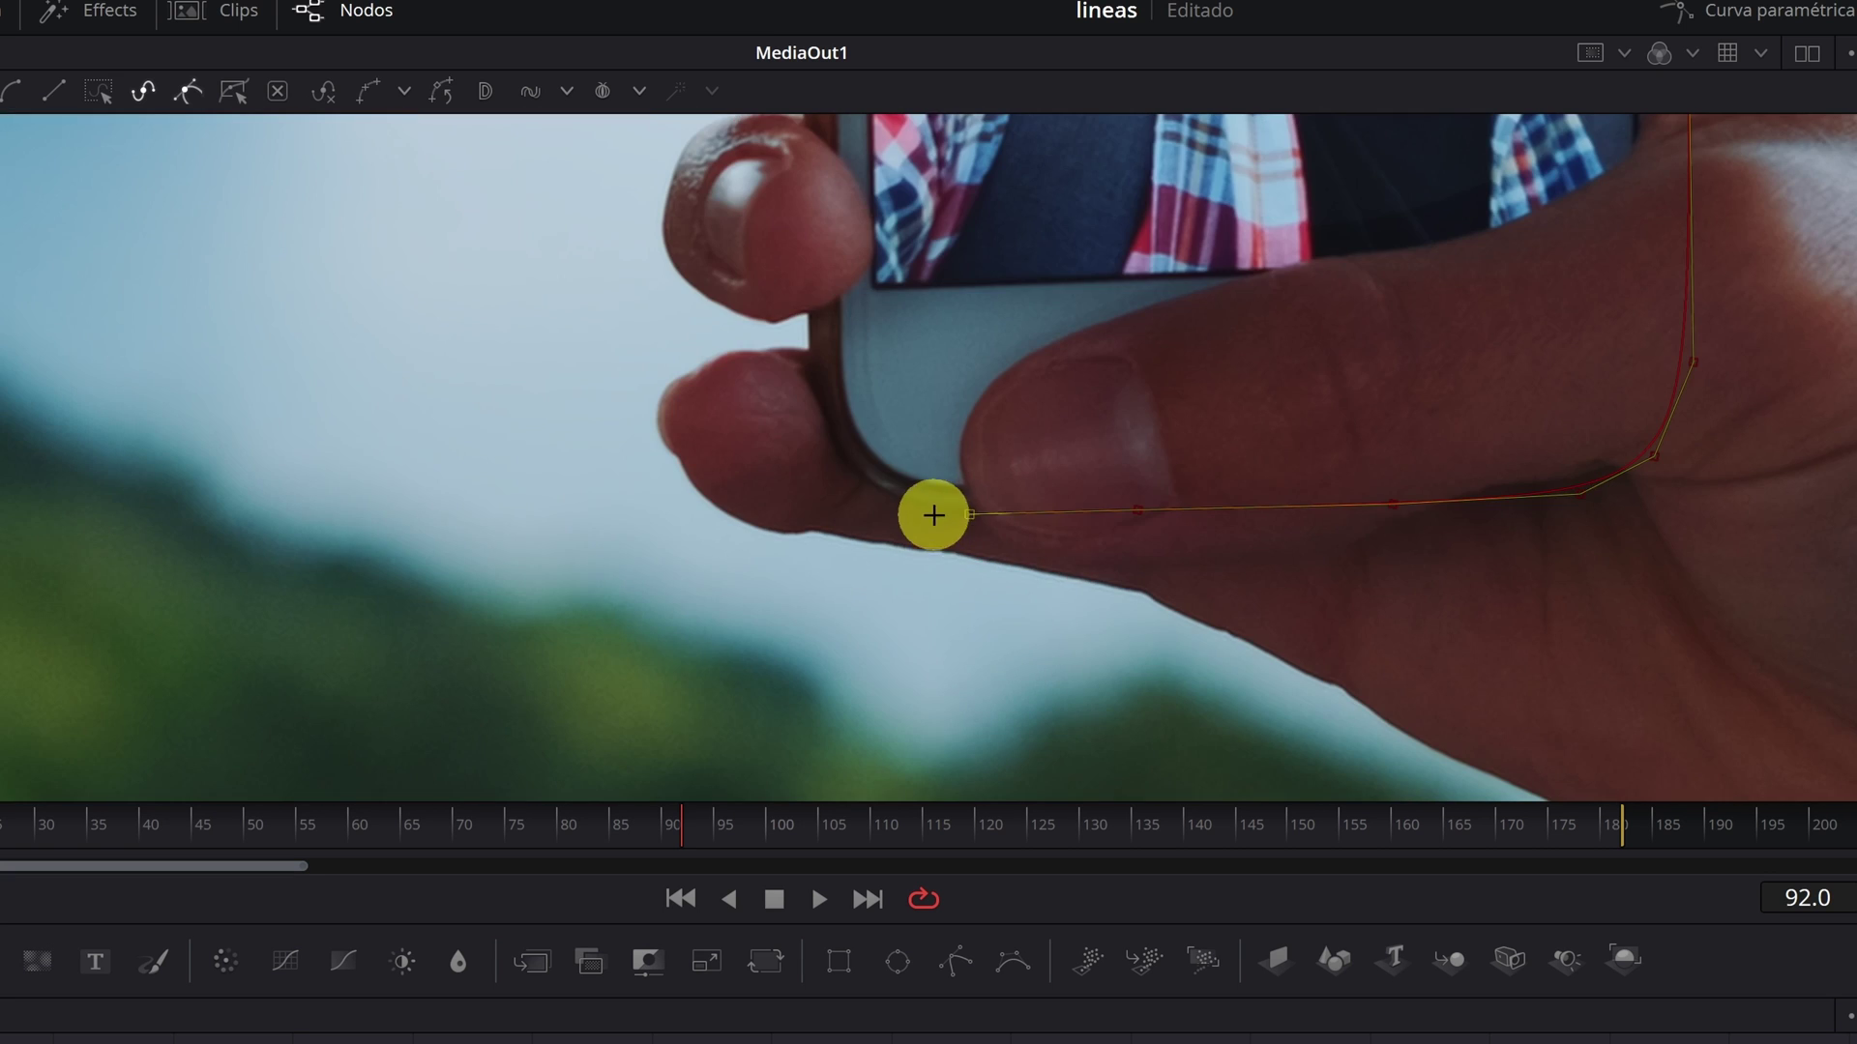
Step: Trace the phone's left edge, close the spline, and scrub to confirm it follows the phone
{"action": "left_click", "coordinate": [906, 527]}
{"action": "left_click", "coordinate": [844, 437]}
{"action": "left_click", "coordinate": [833, 340]}
{"action": "scroll", "coordinate": [803, 252], "scroll_direction": "up", "scroll_amount": 3}
{"action": "left_click", "coordinate": [834, 370]}
{"action": "scroll", "coordinate": [978, 610], "scroll_direction": "up", "scroll_amount": 5}
{"action": "scroll", "coordinate": [990, 257], "scroll_direction": "up", "scroll_amount": 3}
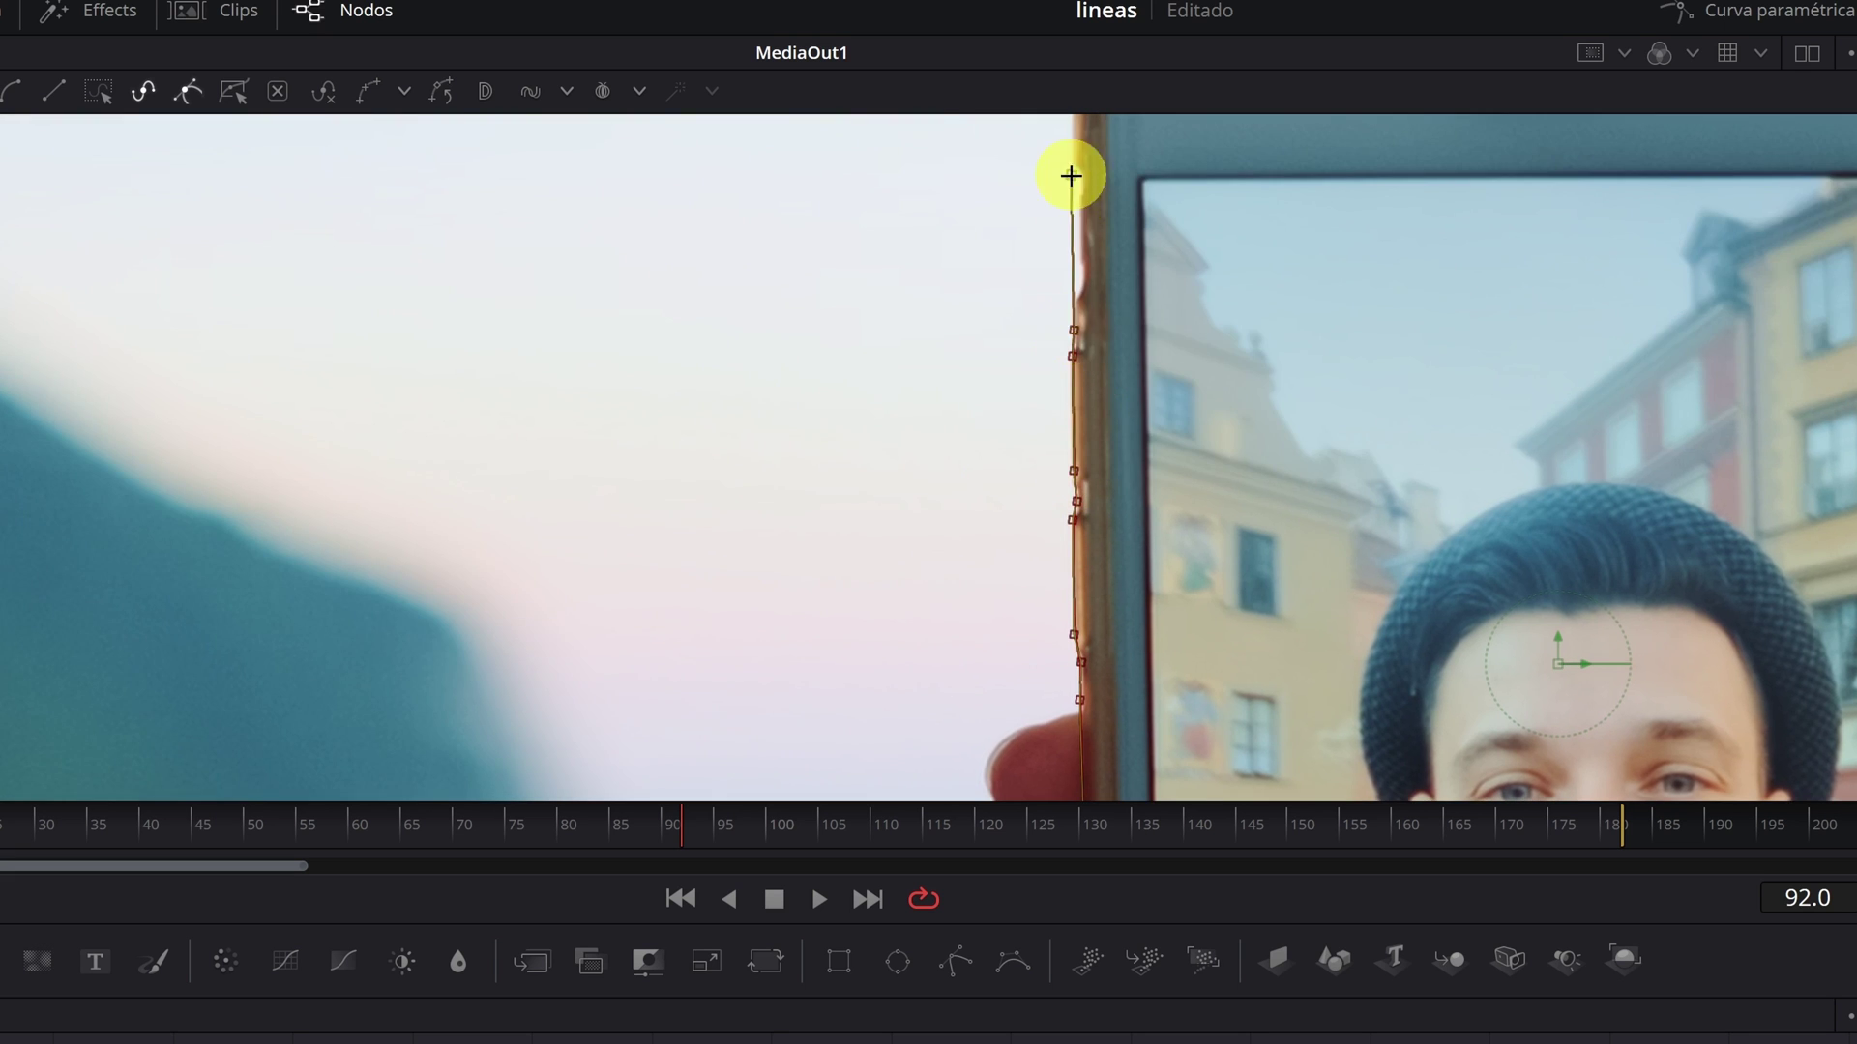
{"action": "scroll", "coordinate": [1081, 187], "scroll_direction": "up", "scroll_amount": 3}
{"action": "left_click", "coordinate": [1170, 347]}
{"action": "key", "text": "ctrl+f"}
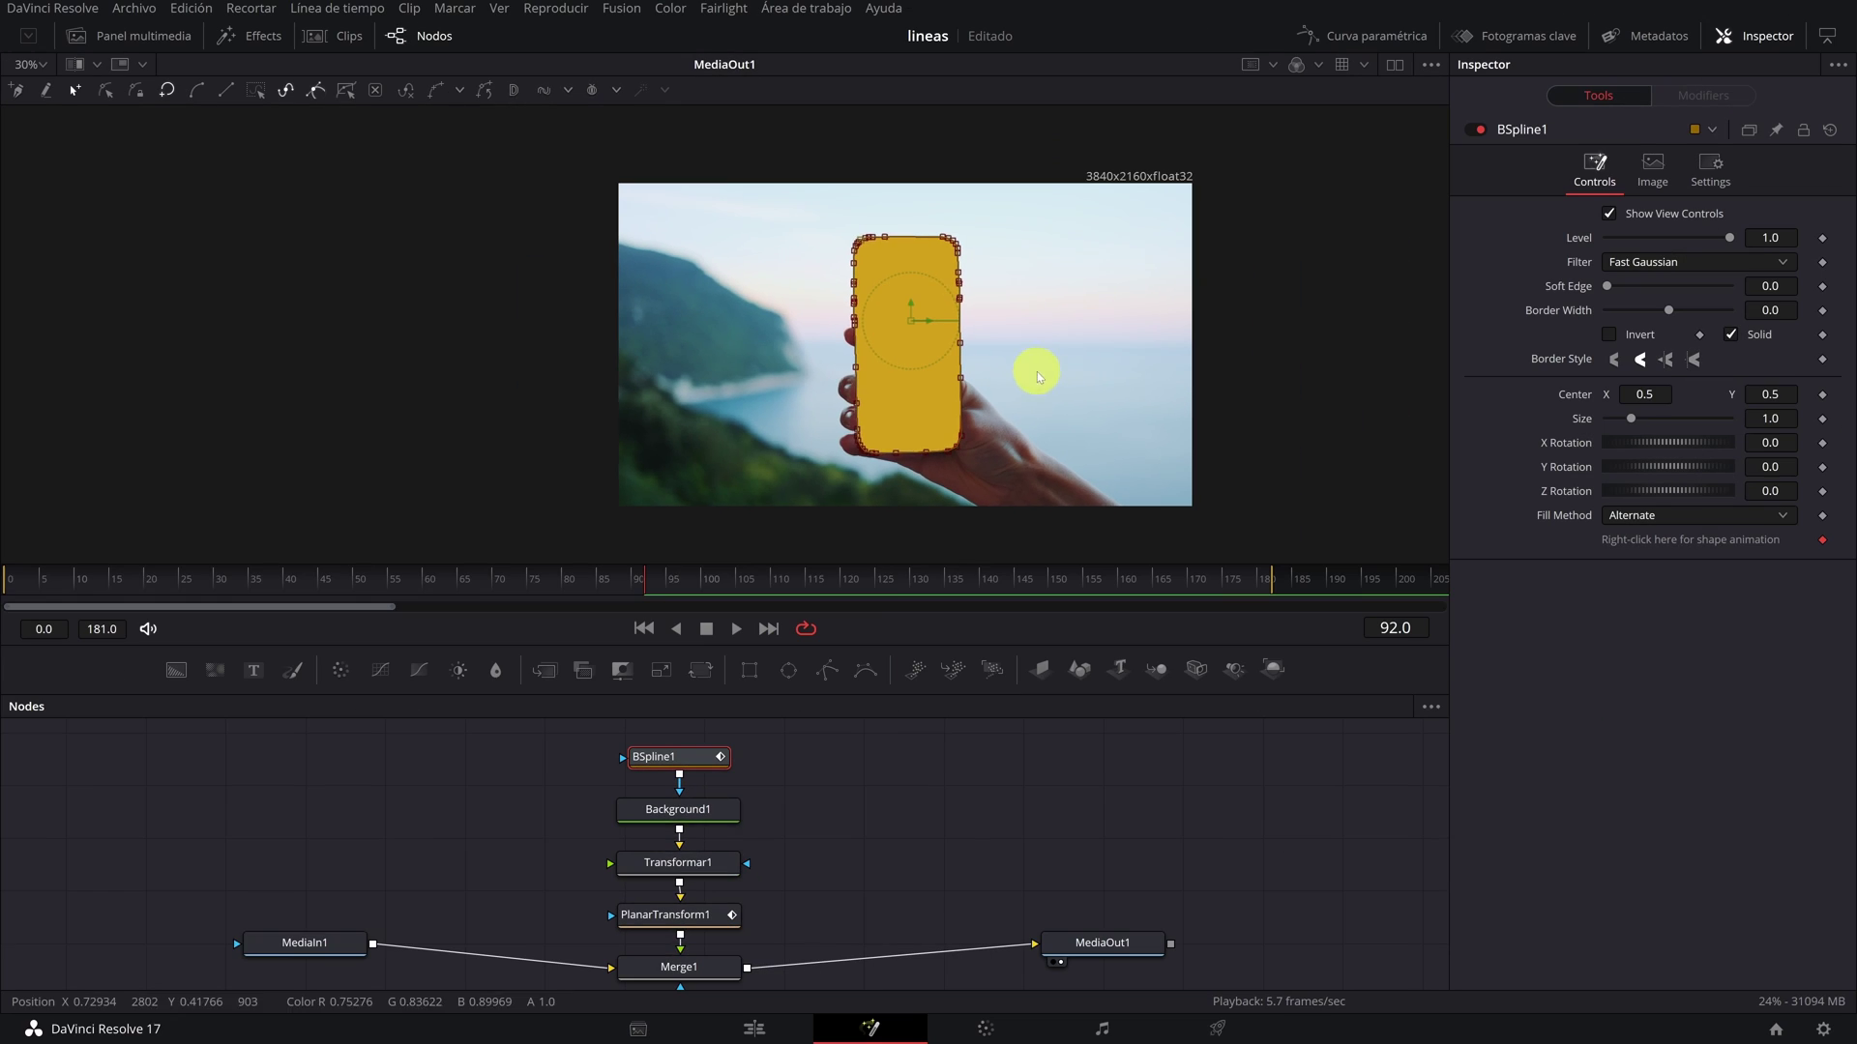
{"action": "left_click", "coordinate": [720, 832]}
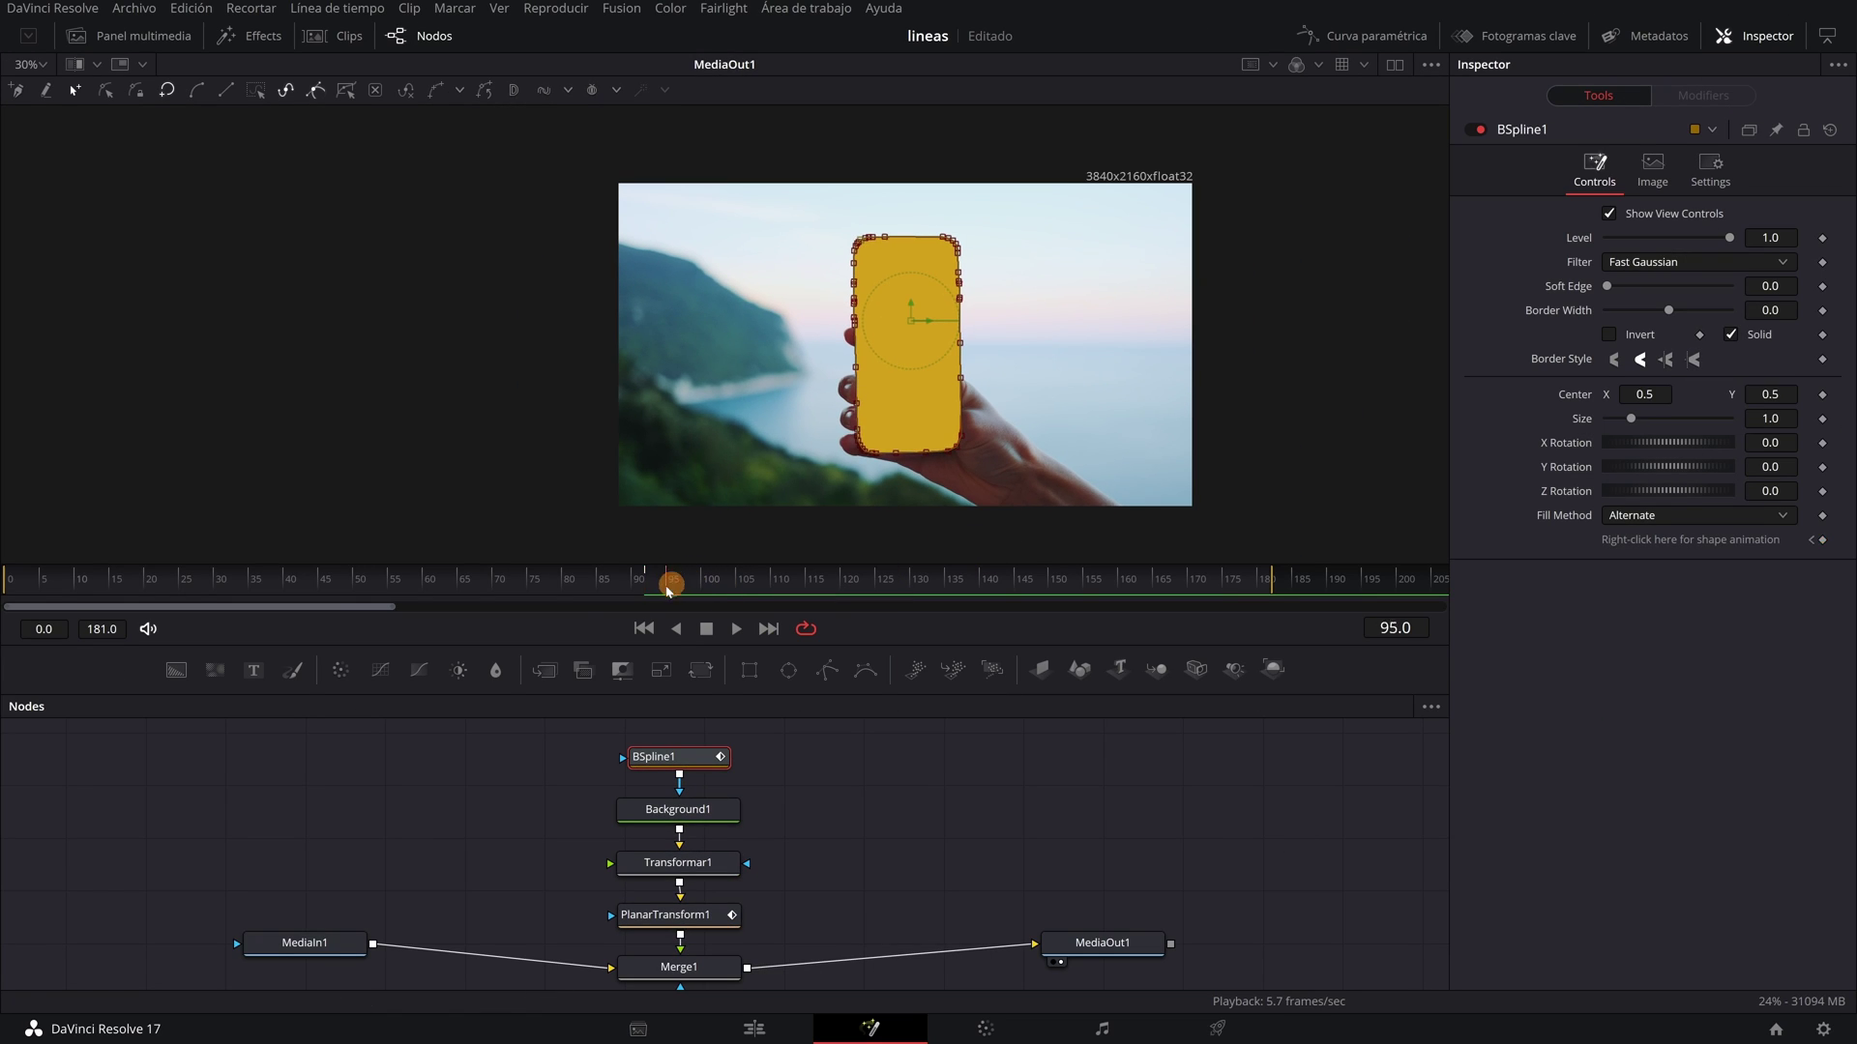
{"action": "left_click_drag", "start_coordinate": [668, 591], "coordinate": [1076, 578]}
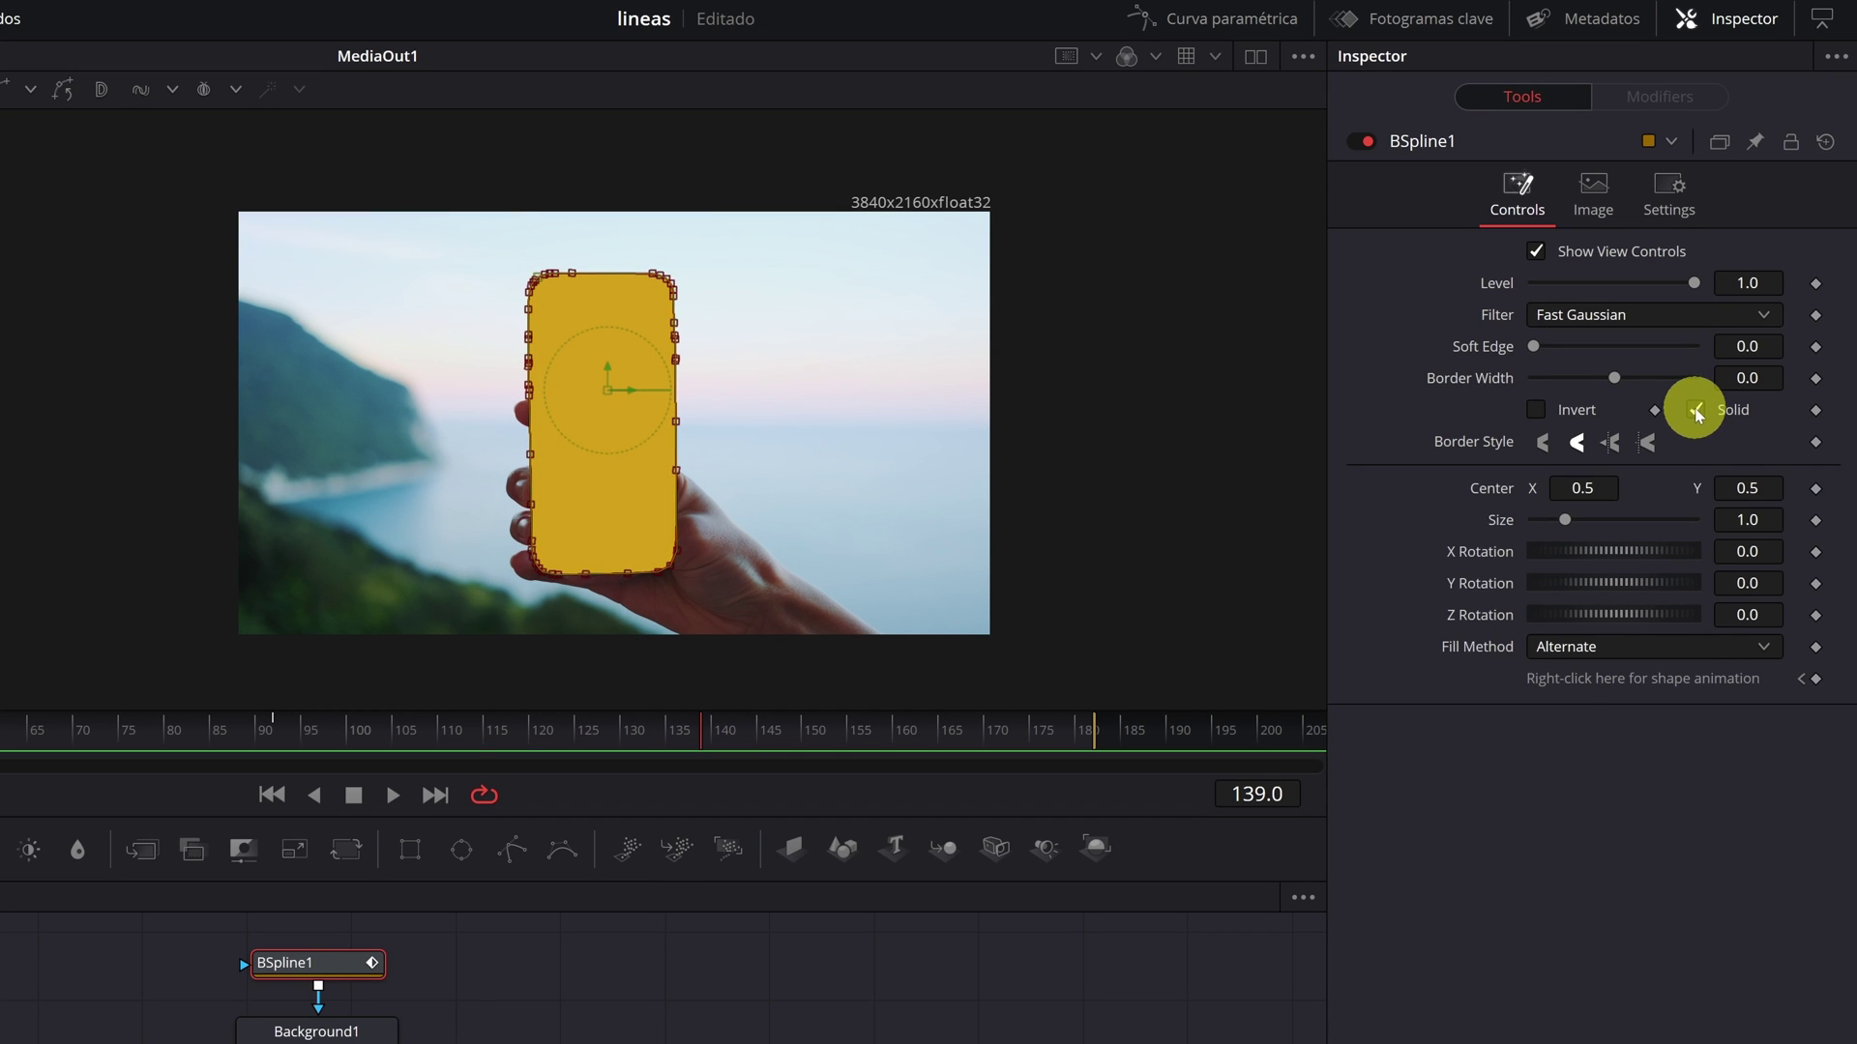
Step: Uncheck Solid, set border width to 0.0023 and soft edge to 0.0011, then return to frame 17
{"action": "left_click", "coordinate": [1731, 336]}
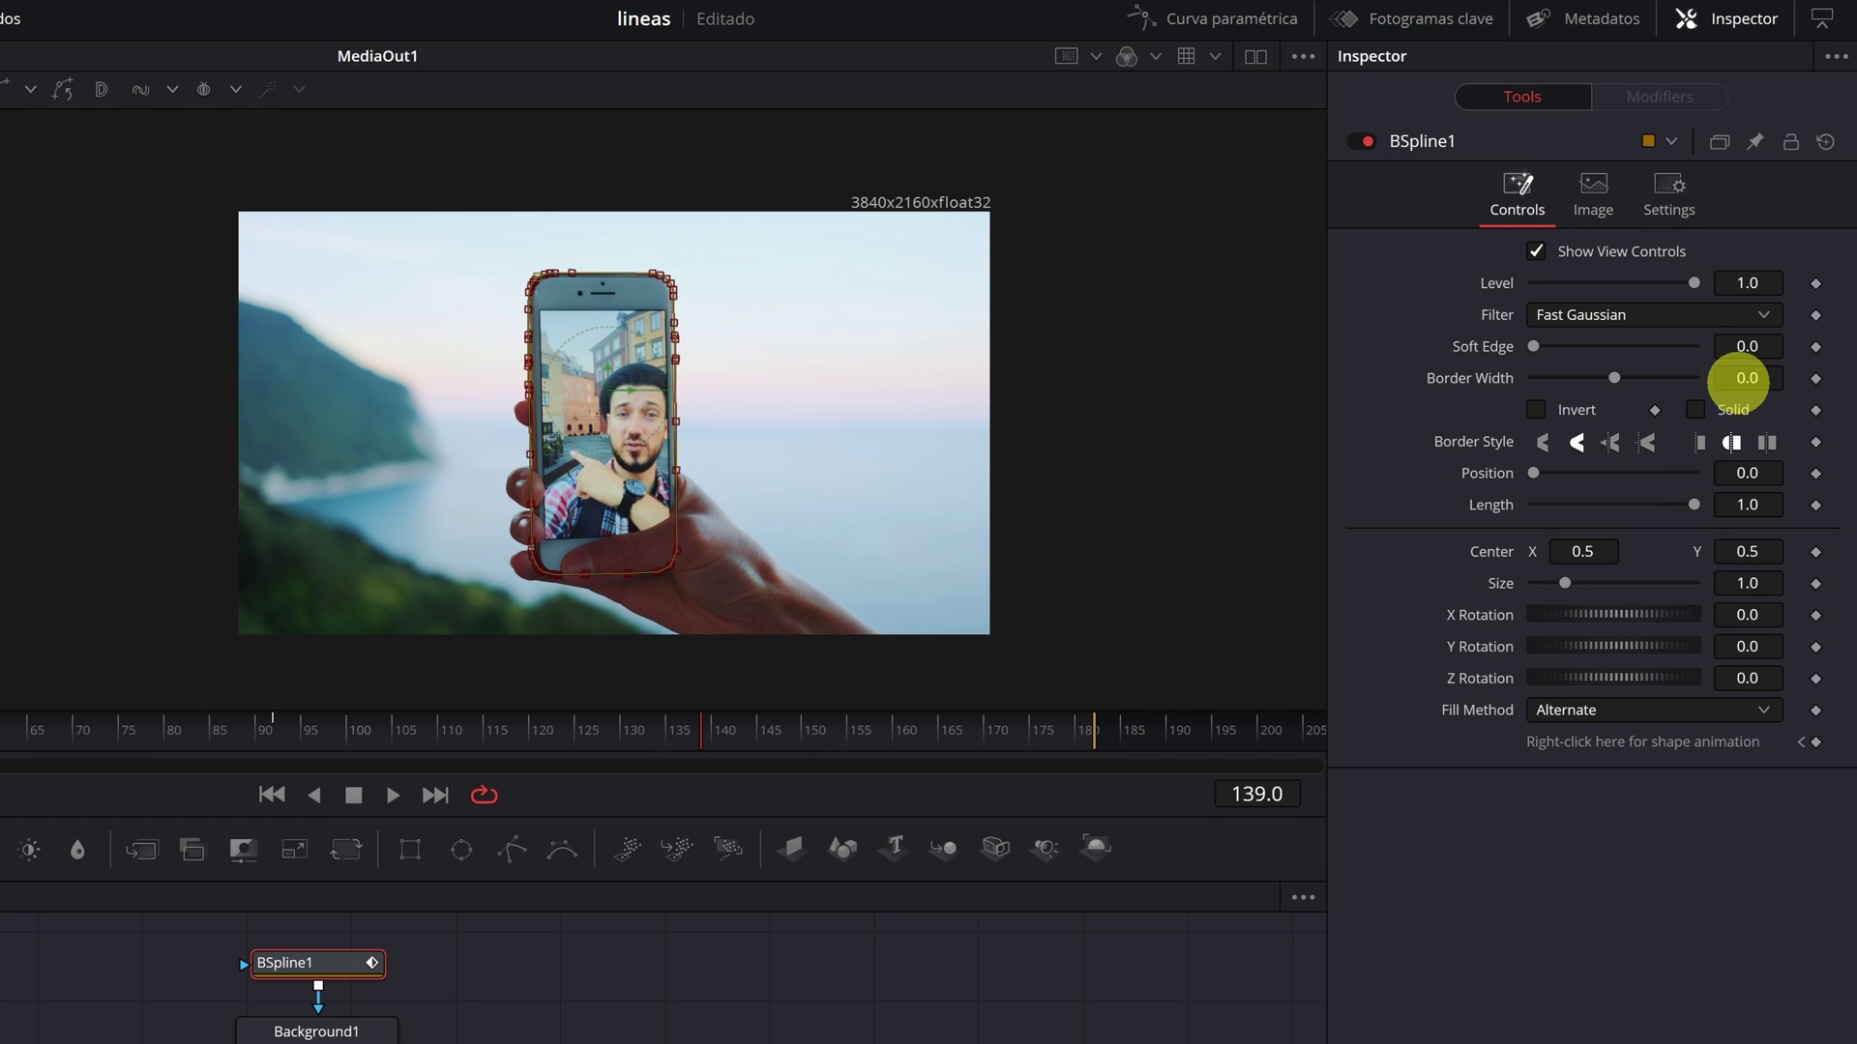
{"action": "left_click_drag", "start_coordinate": [1747, 377], "coordinate": [1795, 366]}
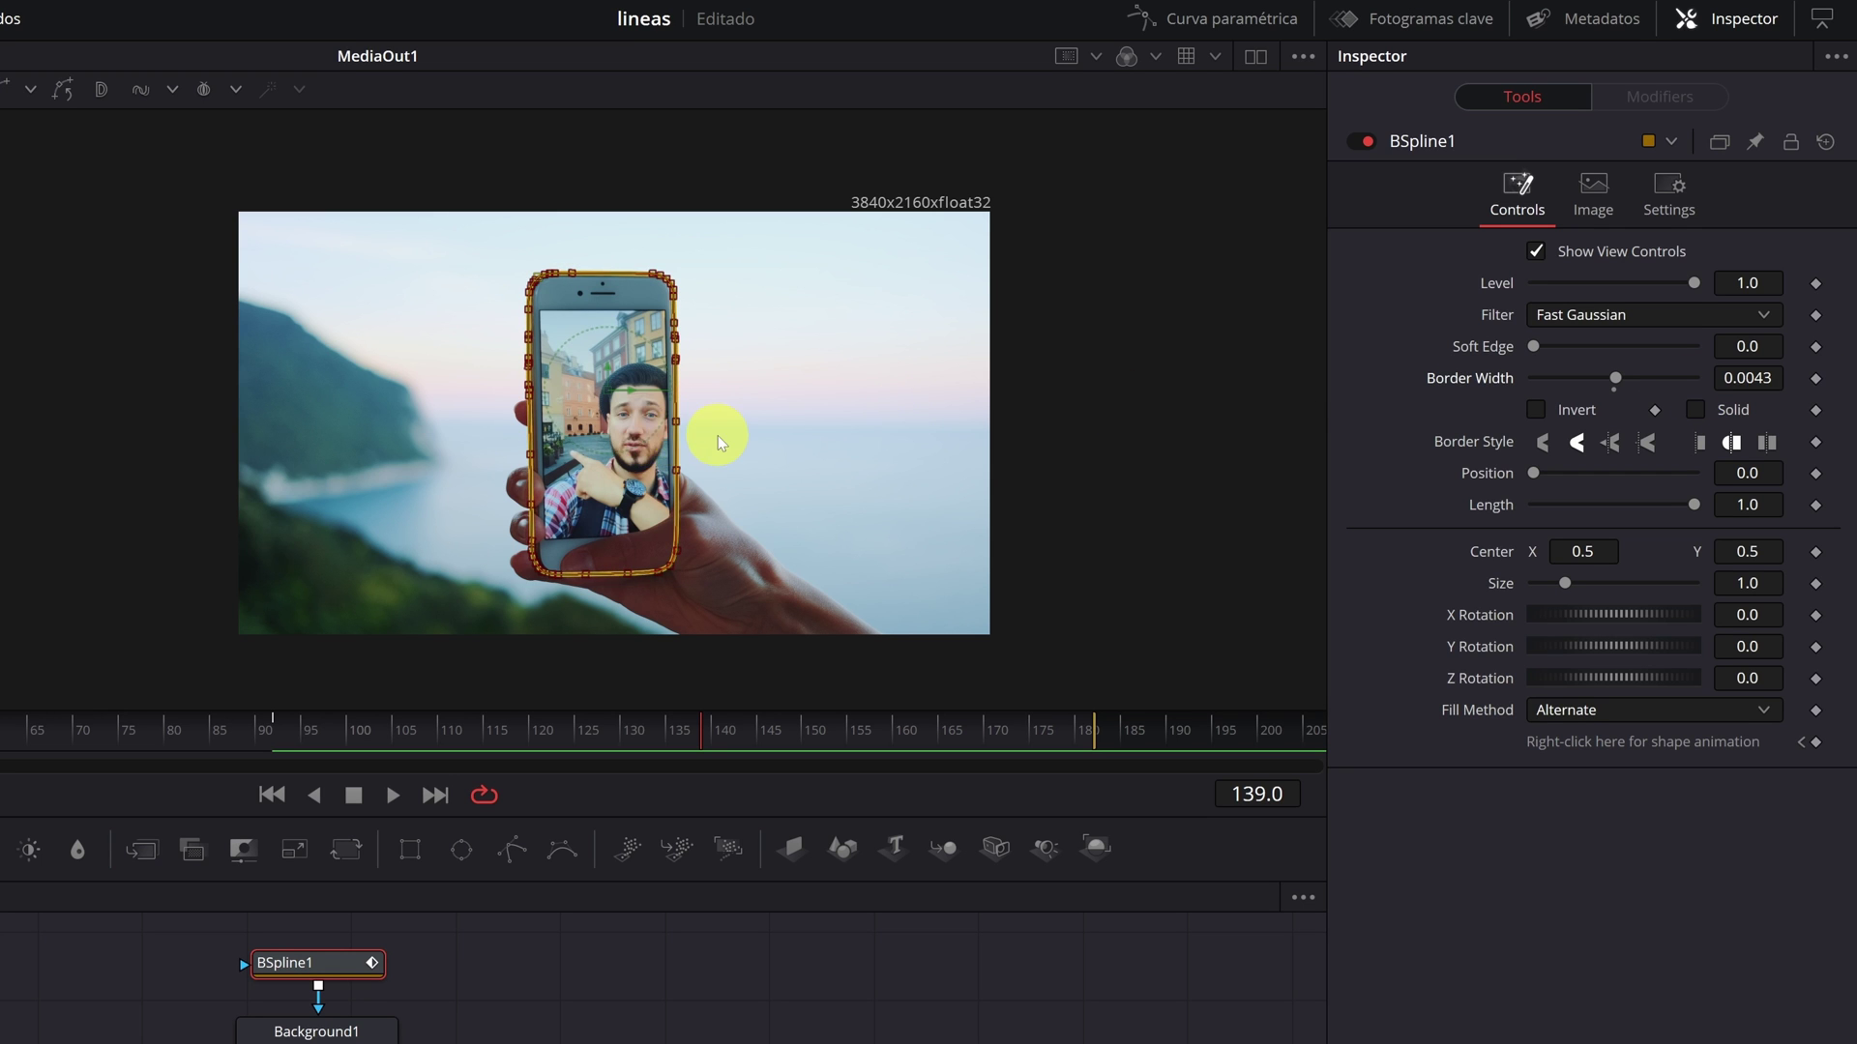
{"action": "scroll", "coordinate": [717, 433], "scroll_direction": "up", "scroll_amount": 3}
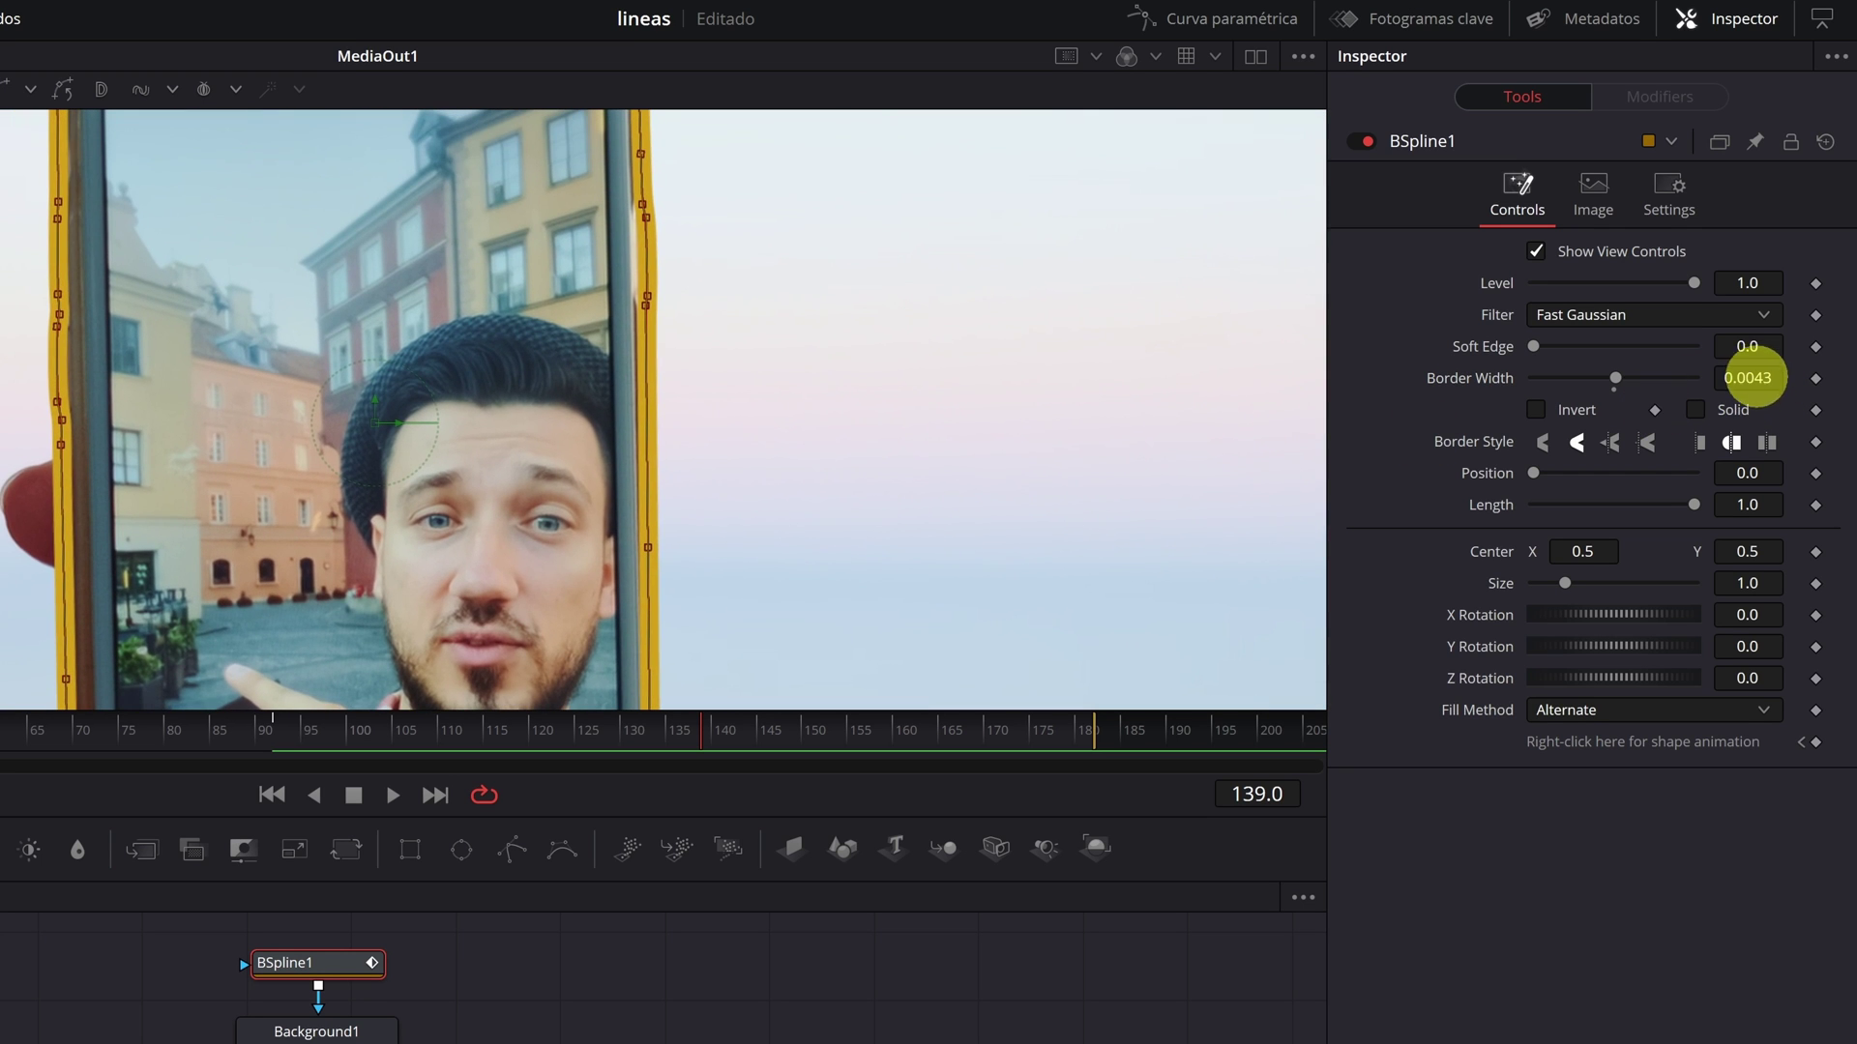
{"action": "left_click_drag", "start_coordinate": [1755, 373], "coordinate": [1736, 389]}
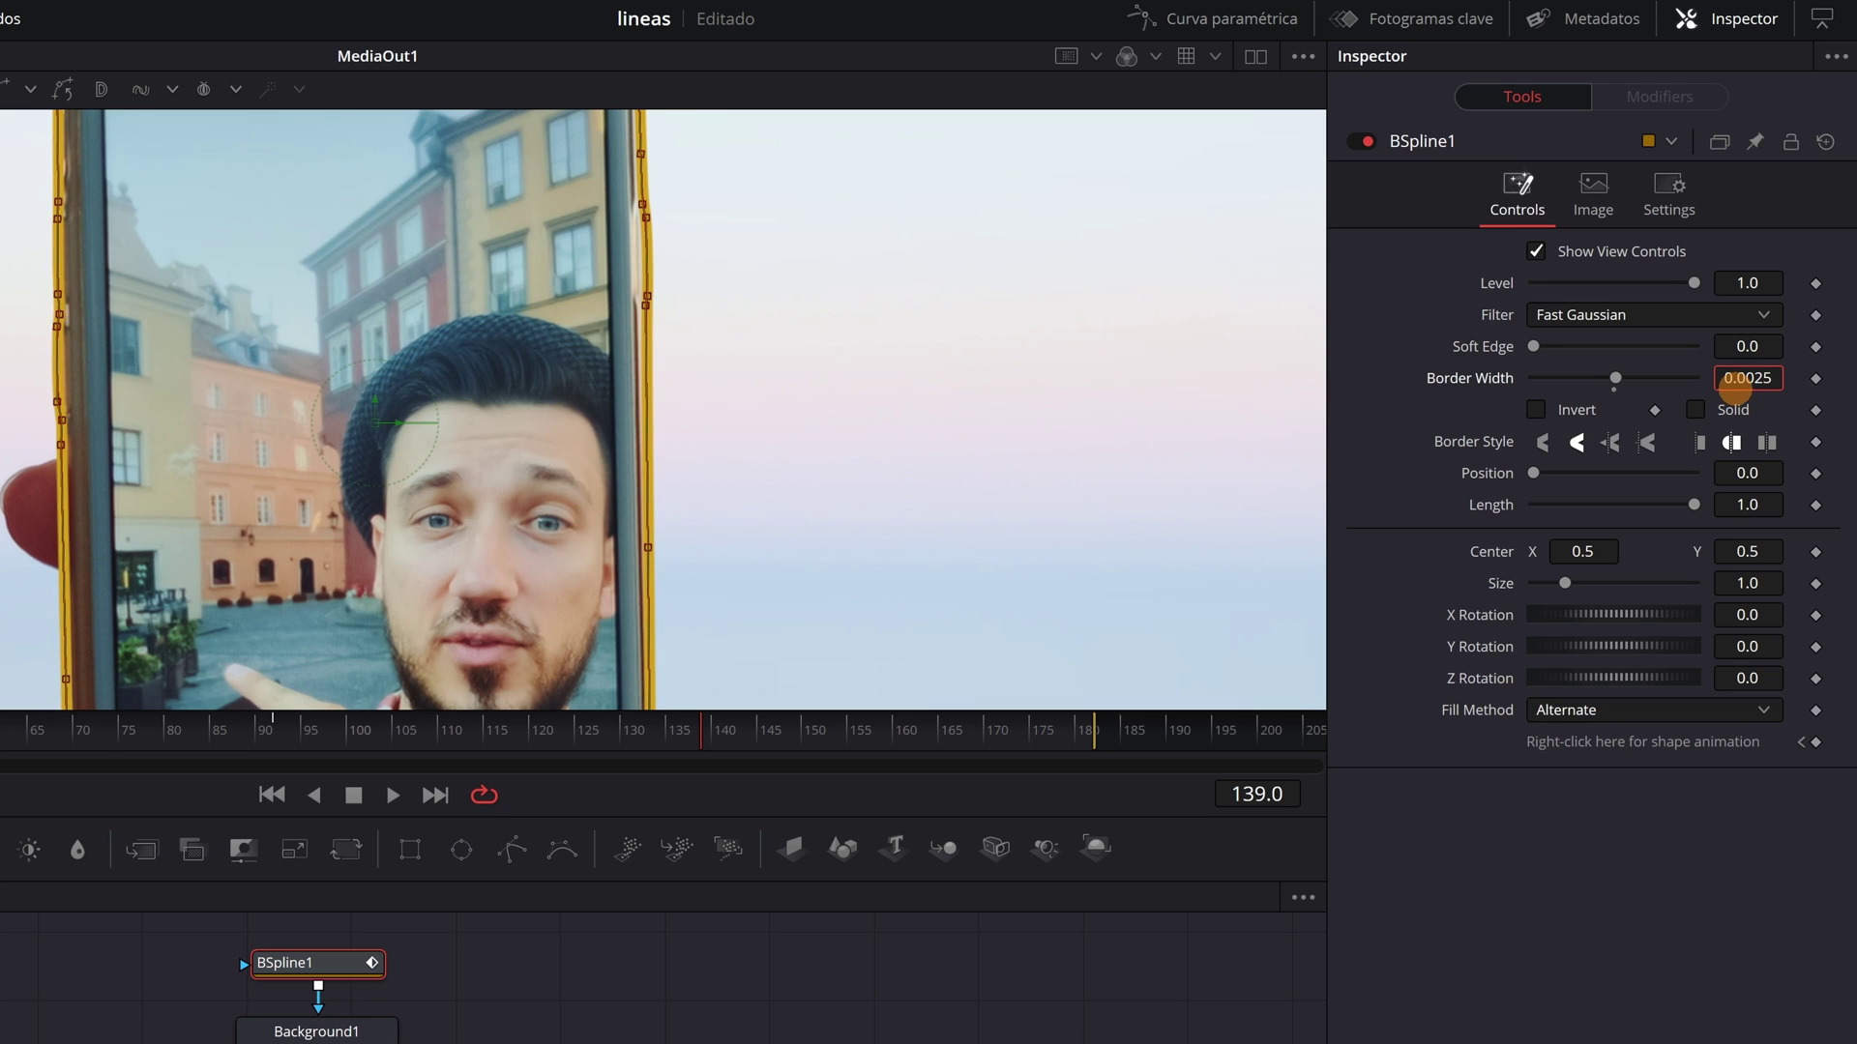
{"action": "mouse_move", "coordinate": [1749, 348]}
{"action": "left_mouse_down"}
{"action": "mouse_move", "coordinate": [1785, 351]}
{"action": "mouse_move", "coordinate": [1741, 362]}
{"action": "left_mouse_up"}
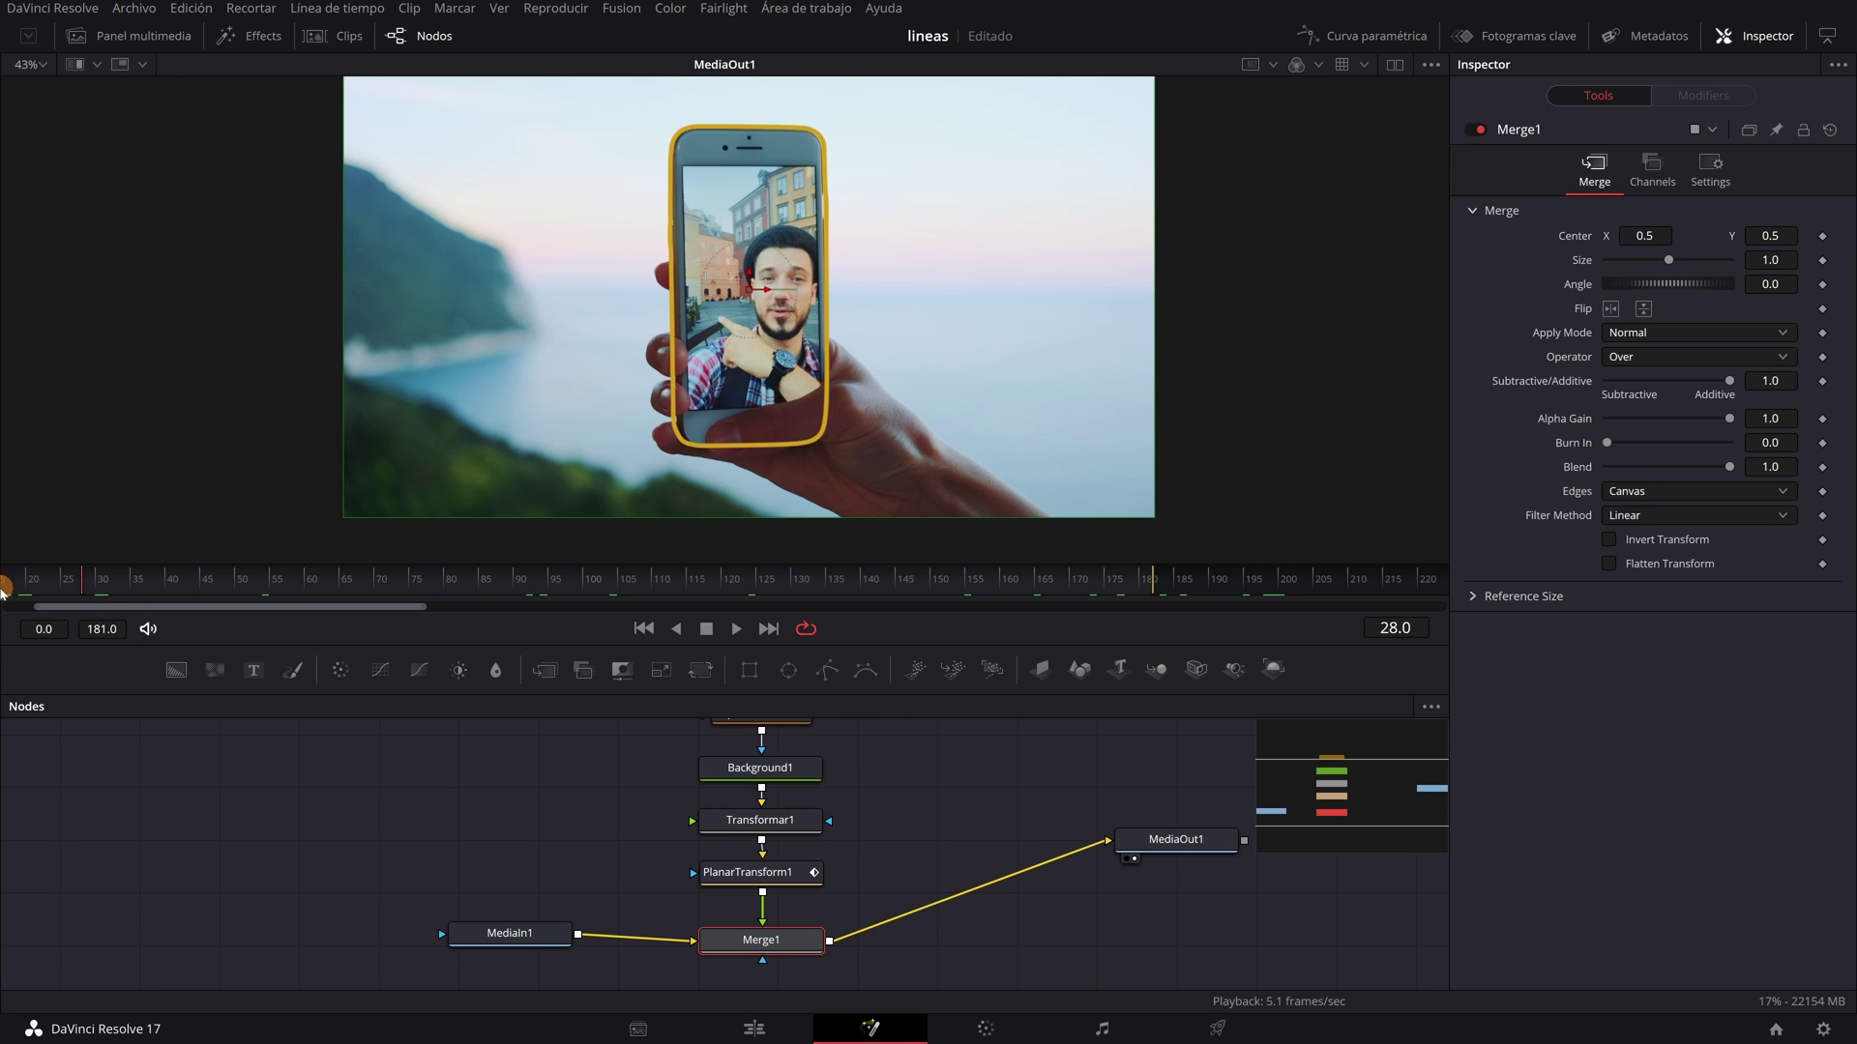
{"action": "left_click_drag", "start_coordinate": [4, 587], "coordinate": [5, 593]}
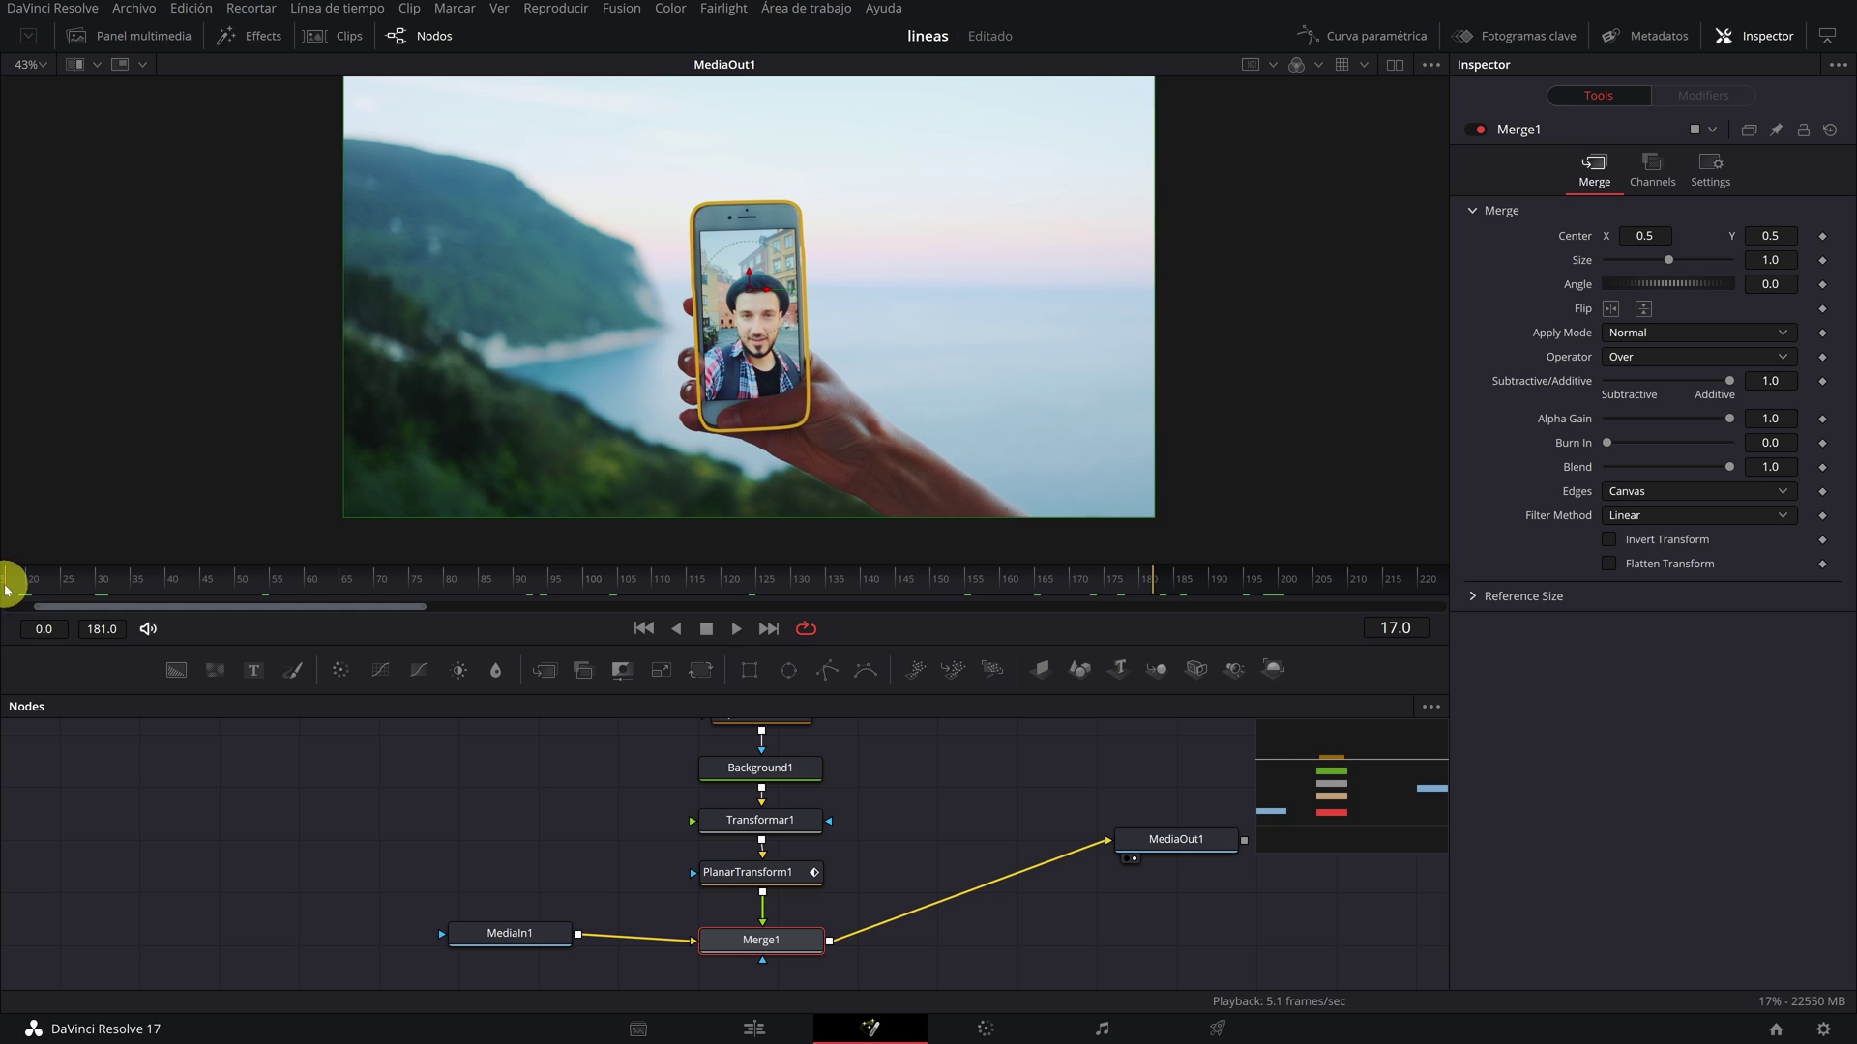
Step: At frame 17, keyframe BSpline1's Position and Length with Length at 0
{"action": "scroll", "coordinate": [557, 825], "scroll_direction": "up", "scroll_amount": 4}
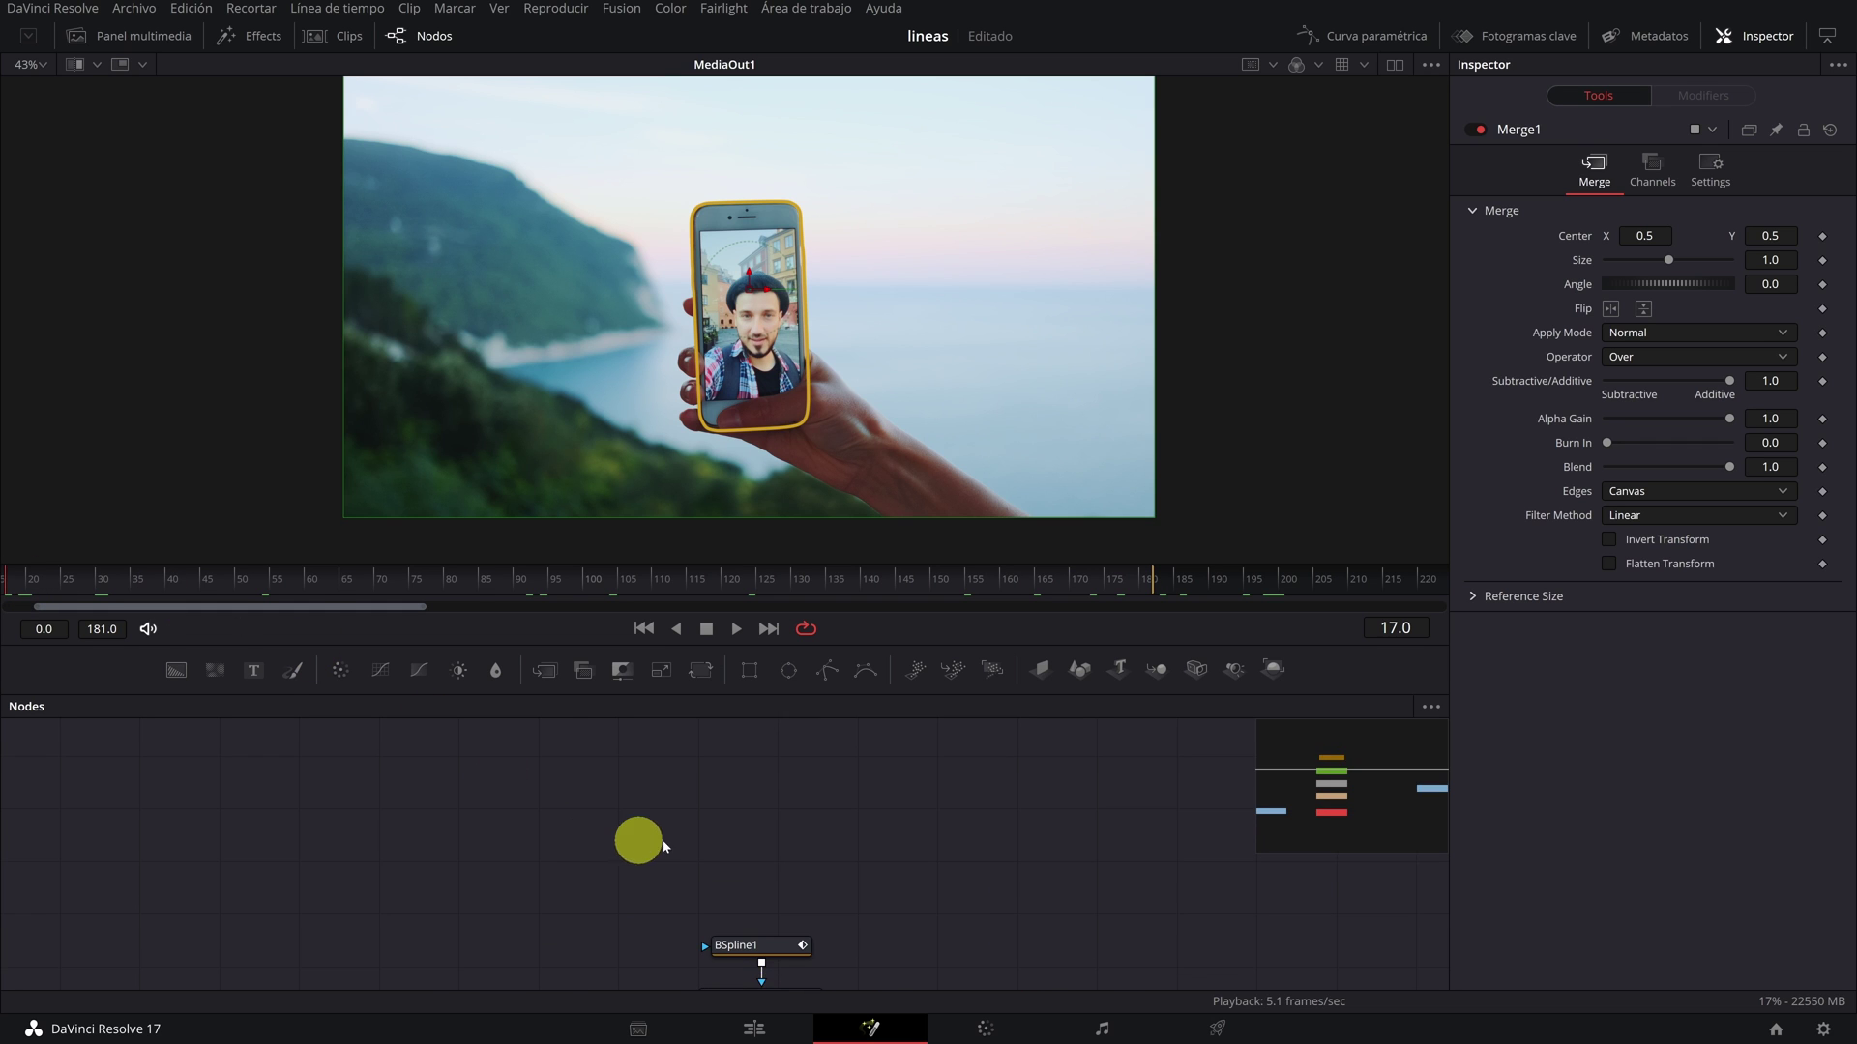
{"action": "scroll", "coordinate": [661, 834], "scroll_direction": "down", "scroll_amount": 2}
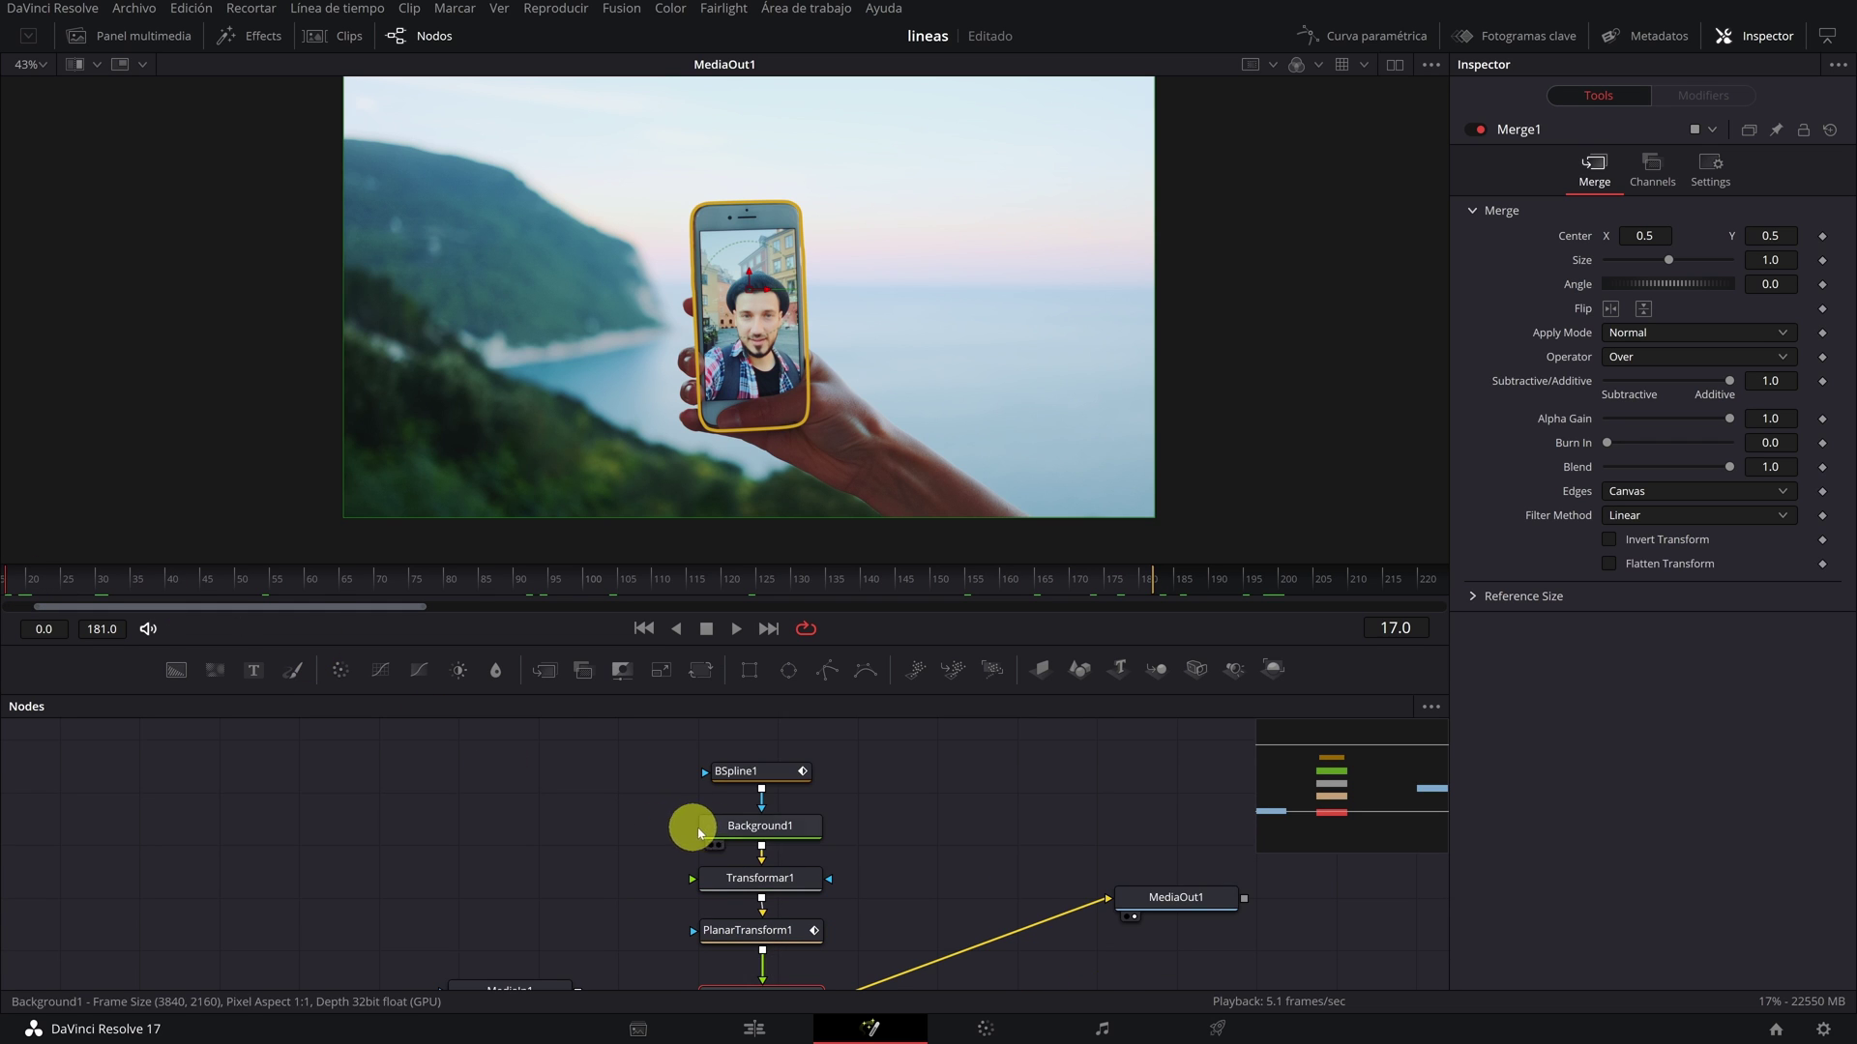
{"action": "left_click", "coordinate": [763, 776]}
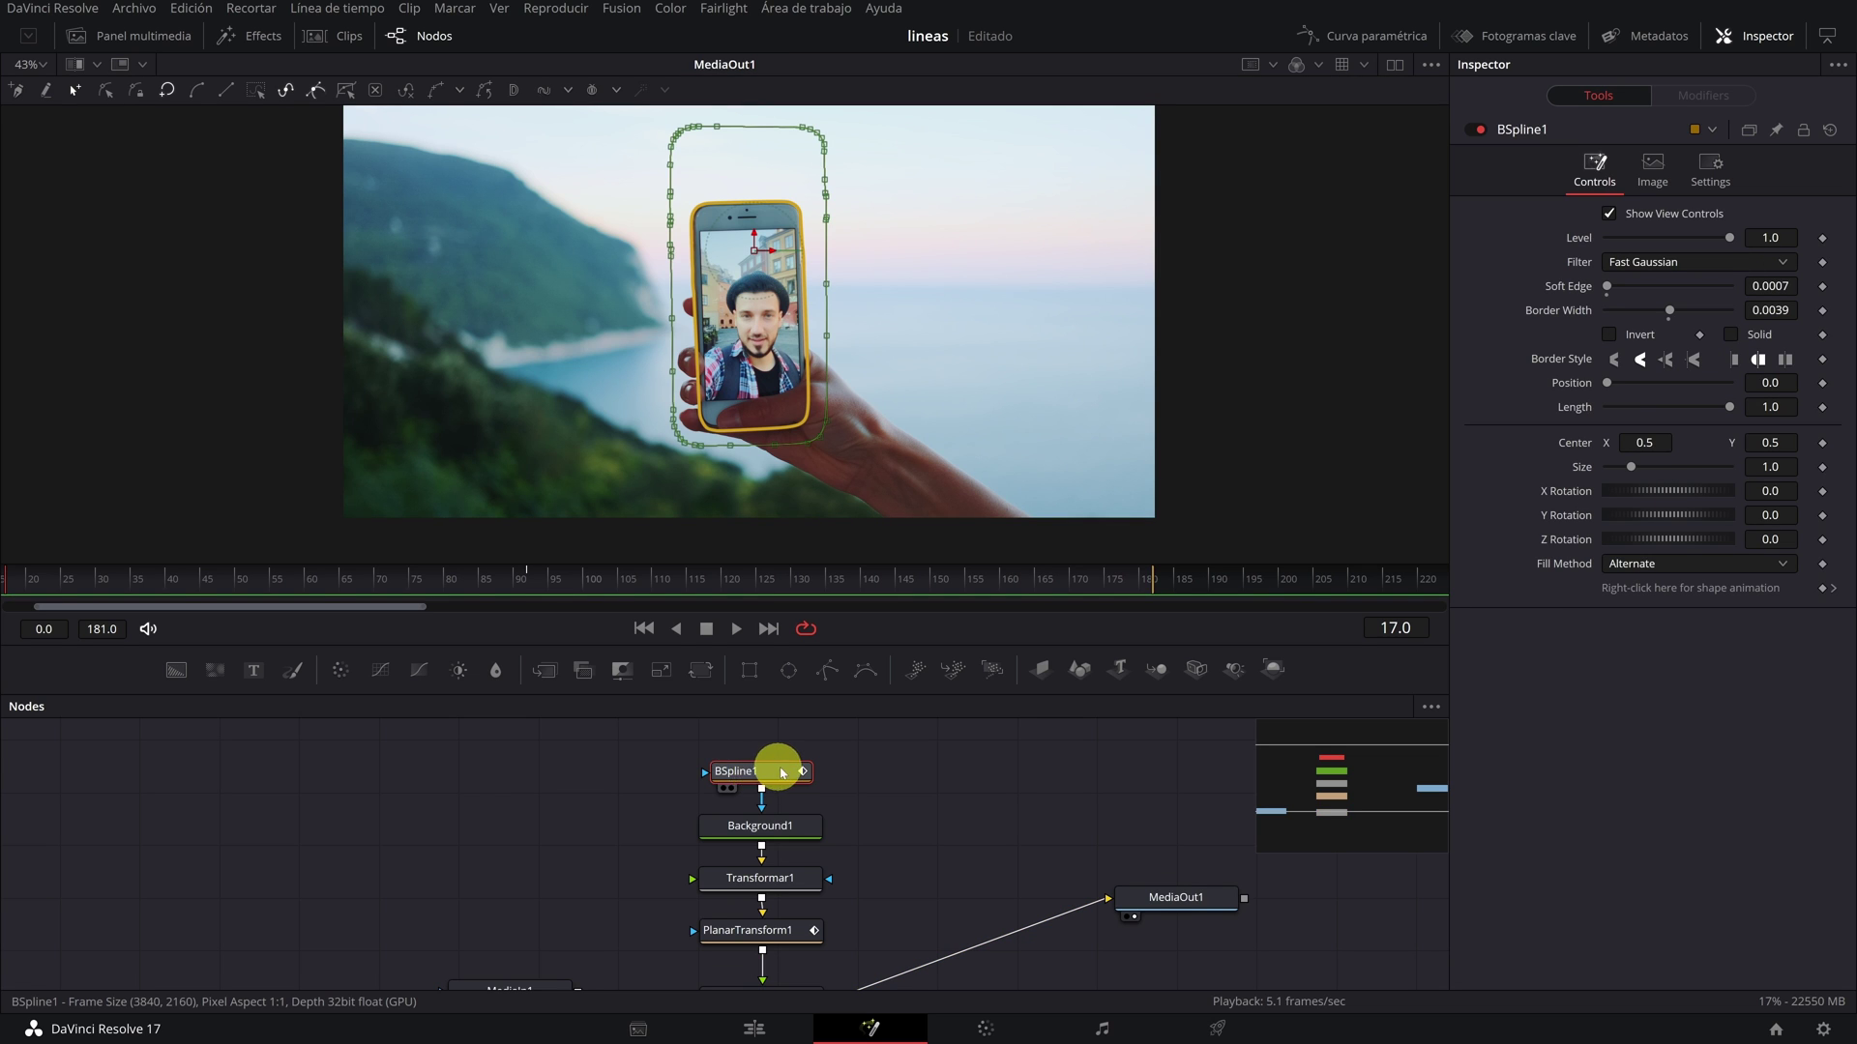
{"action": "left_click_drag", "start_coordinate": [89, 579], "coordinate": [3, 585]}
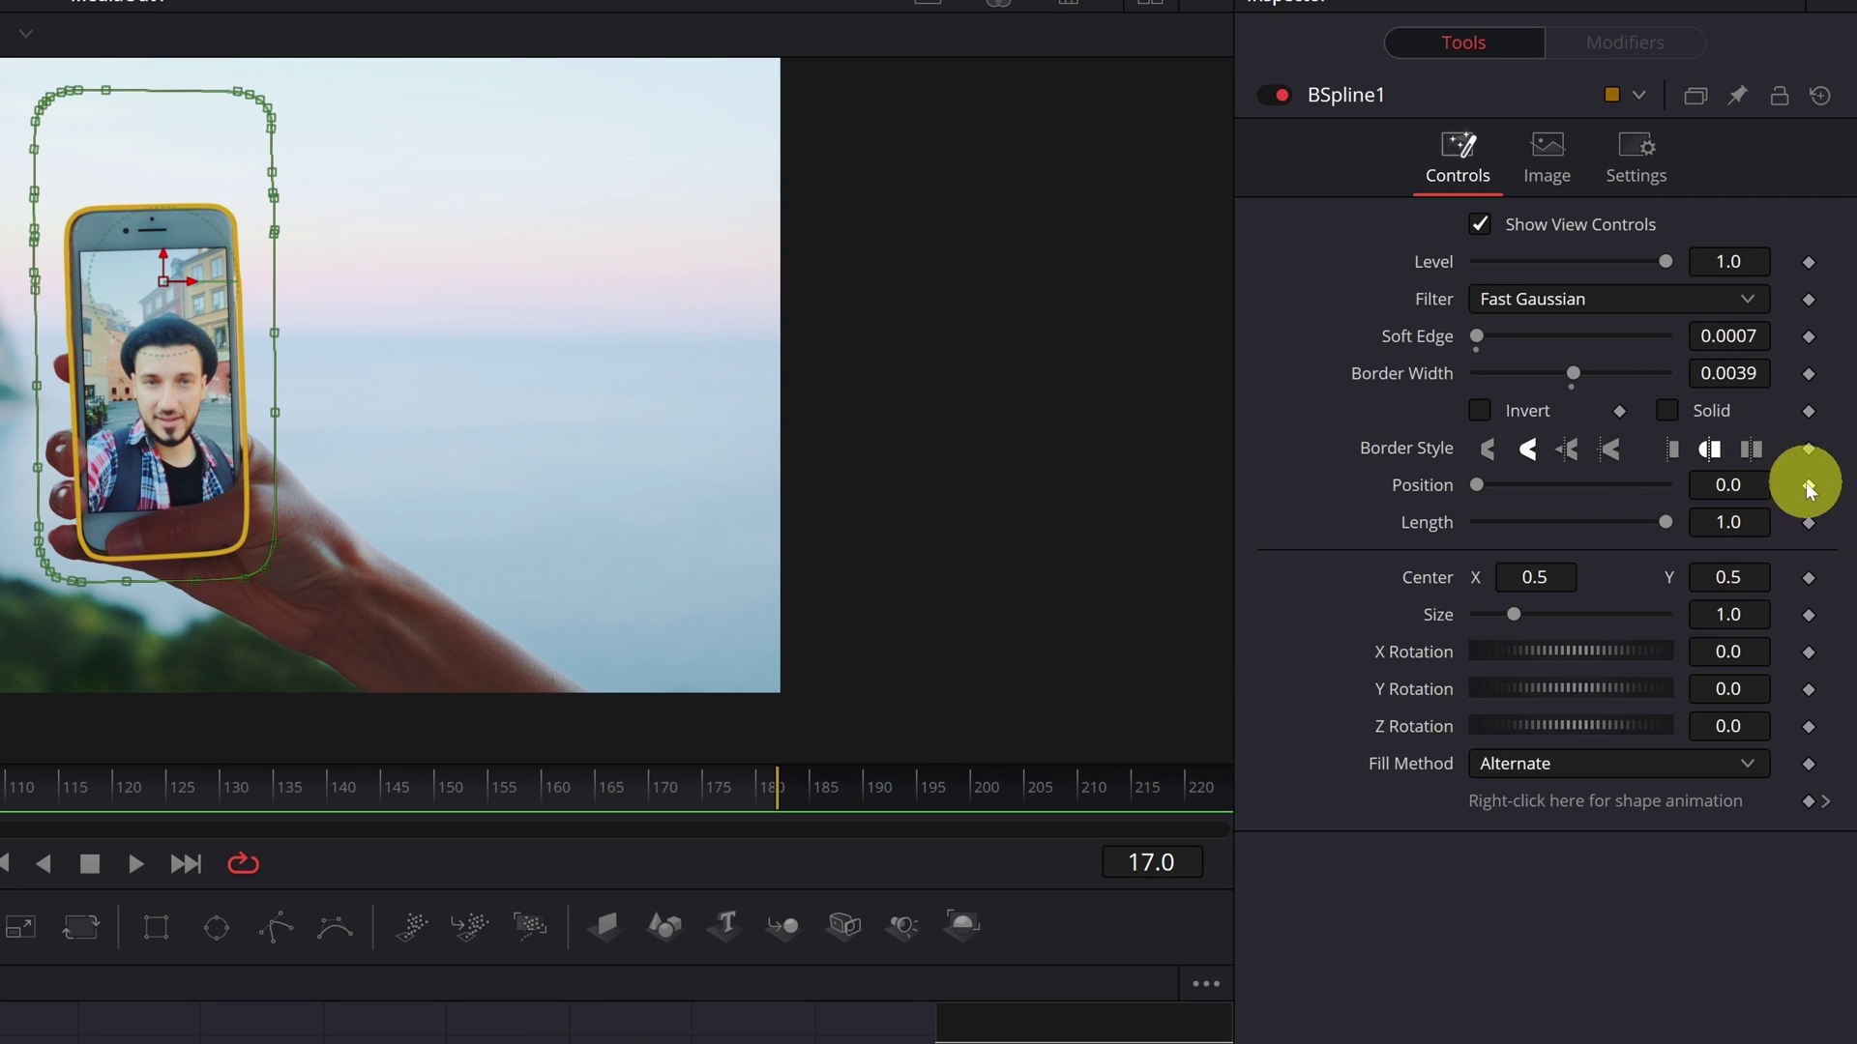
{"action": "left_click", "coordinate": [1809, 486]}
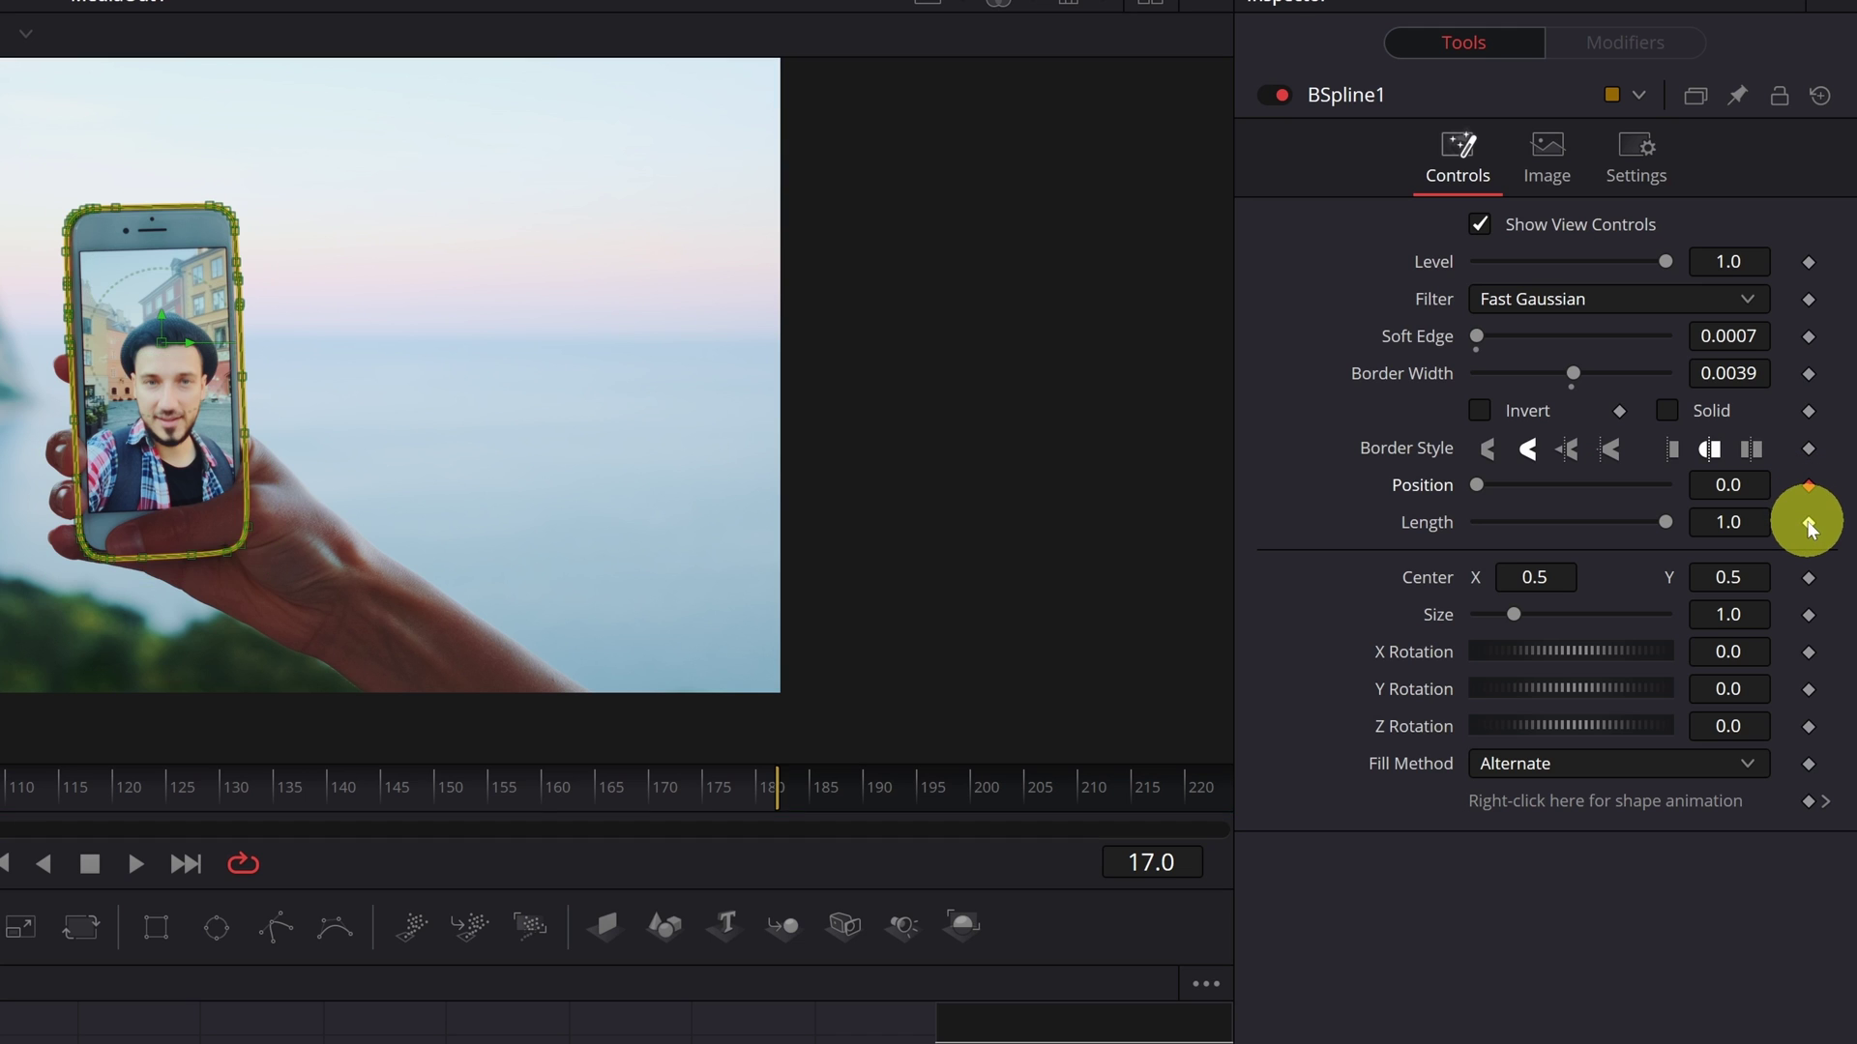
{"action": "left_click", "coordinate": [1809, 523]}
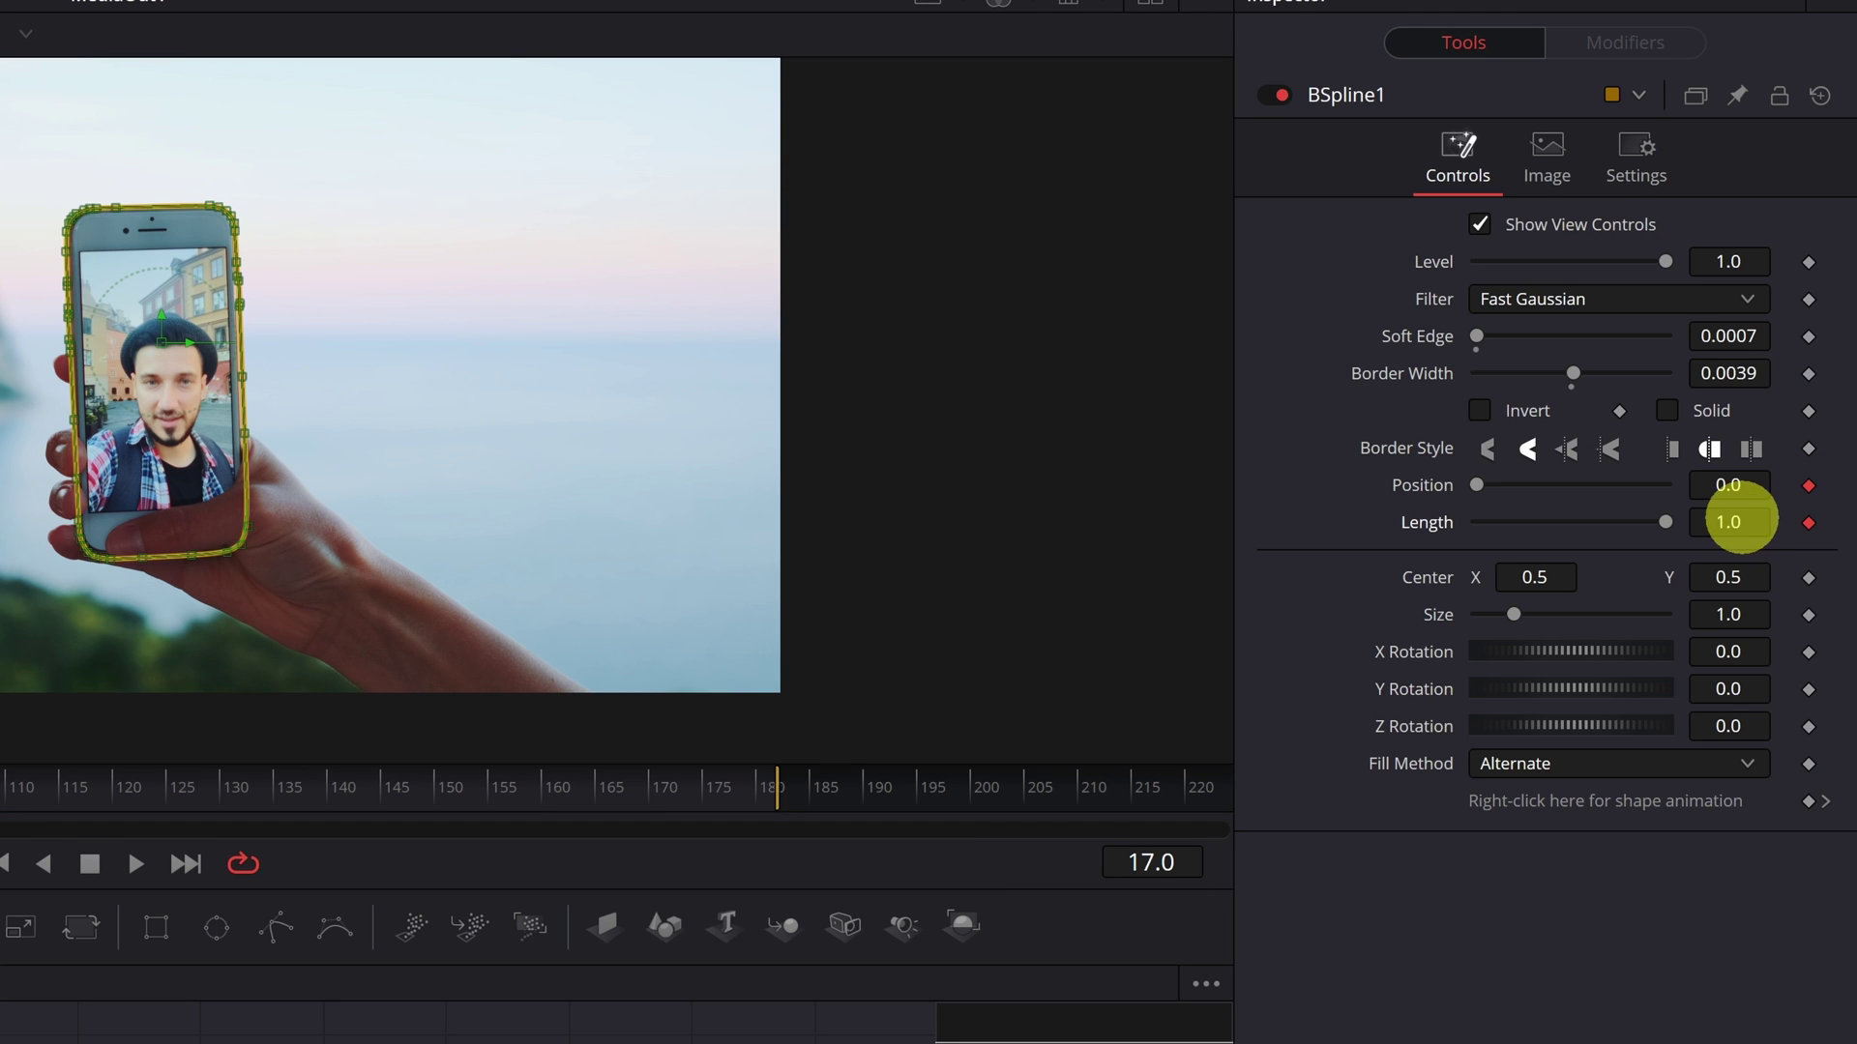
{"action": "left_click_drag", "start_coordinate": [1728, 522], "coordinate": [218, 532]}
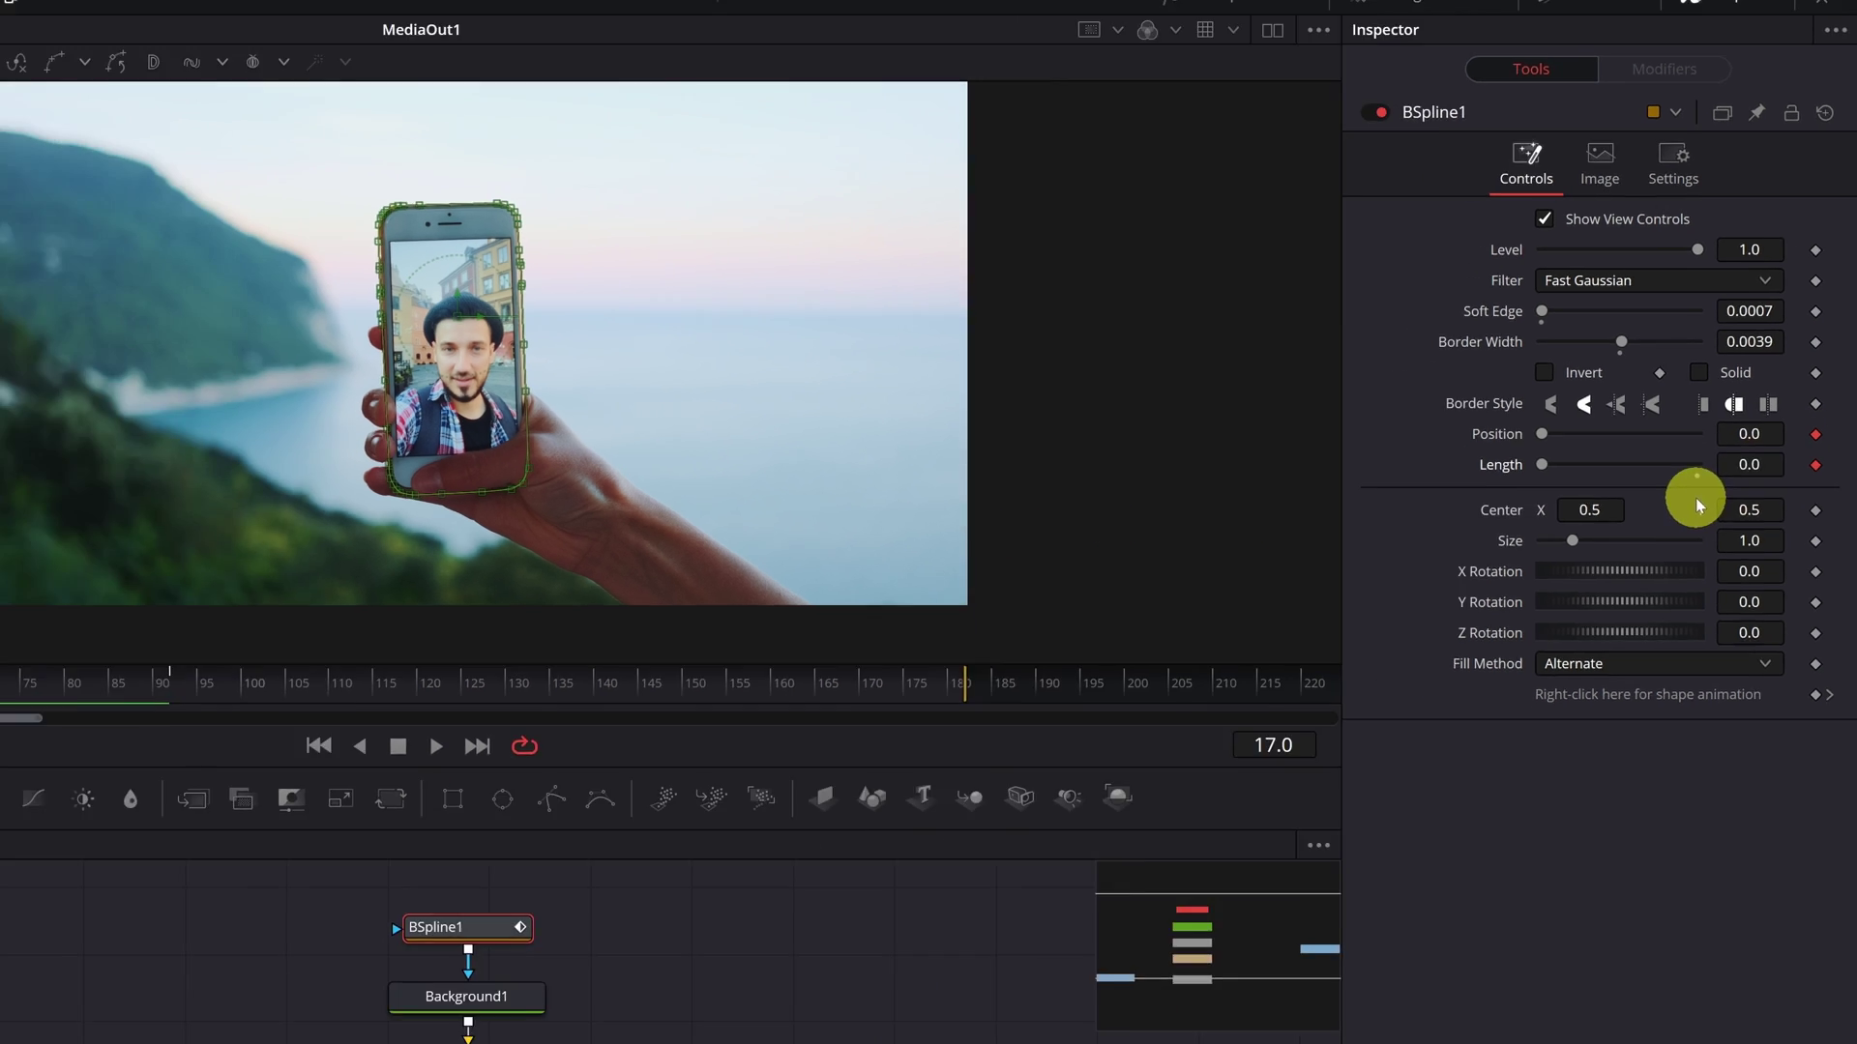
Step: At frame 181, keyframe Position and set Length to 1.0
{"action": "left_click_drag", "start_coordinate": [33, 694], "coordinate": [347, 682]}
{"action": "left_click_drag", "start_coordinate": [667, 583], "coordinate": [1151, 594]}
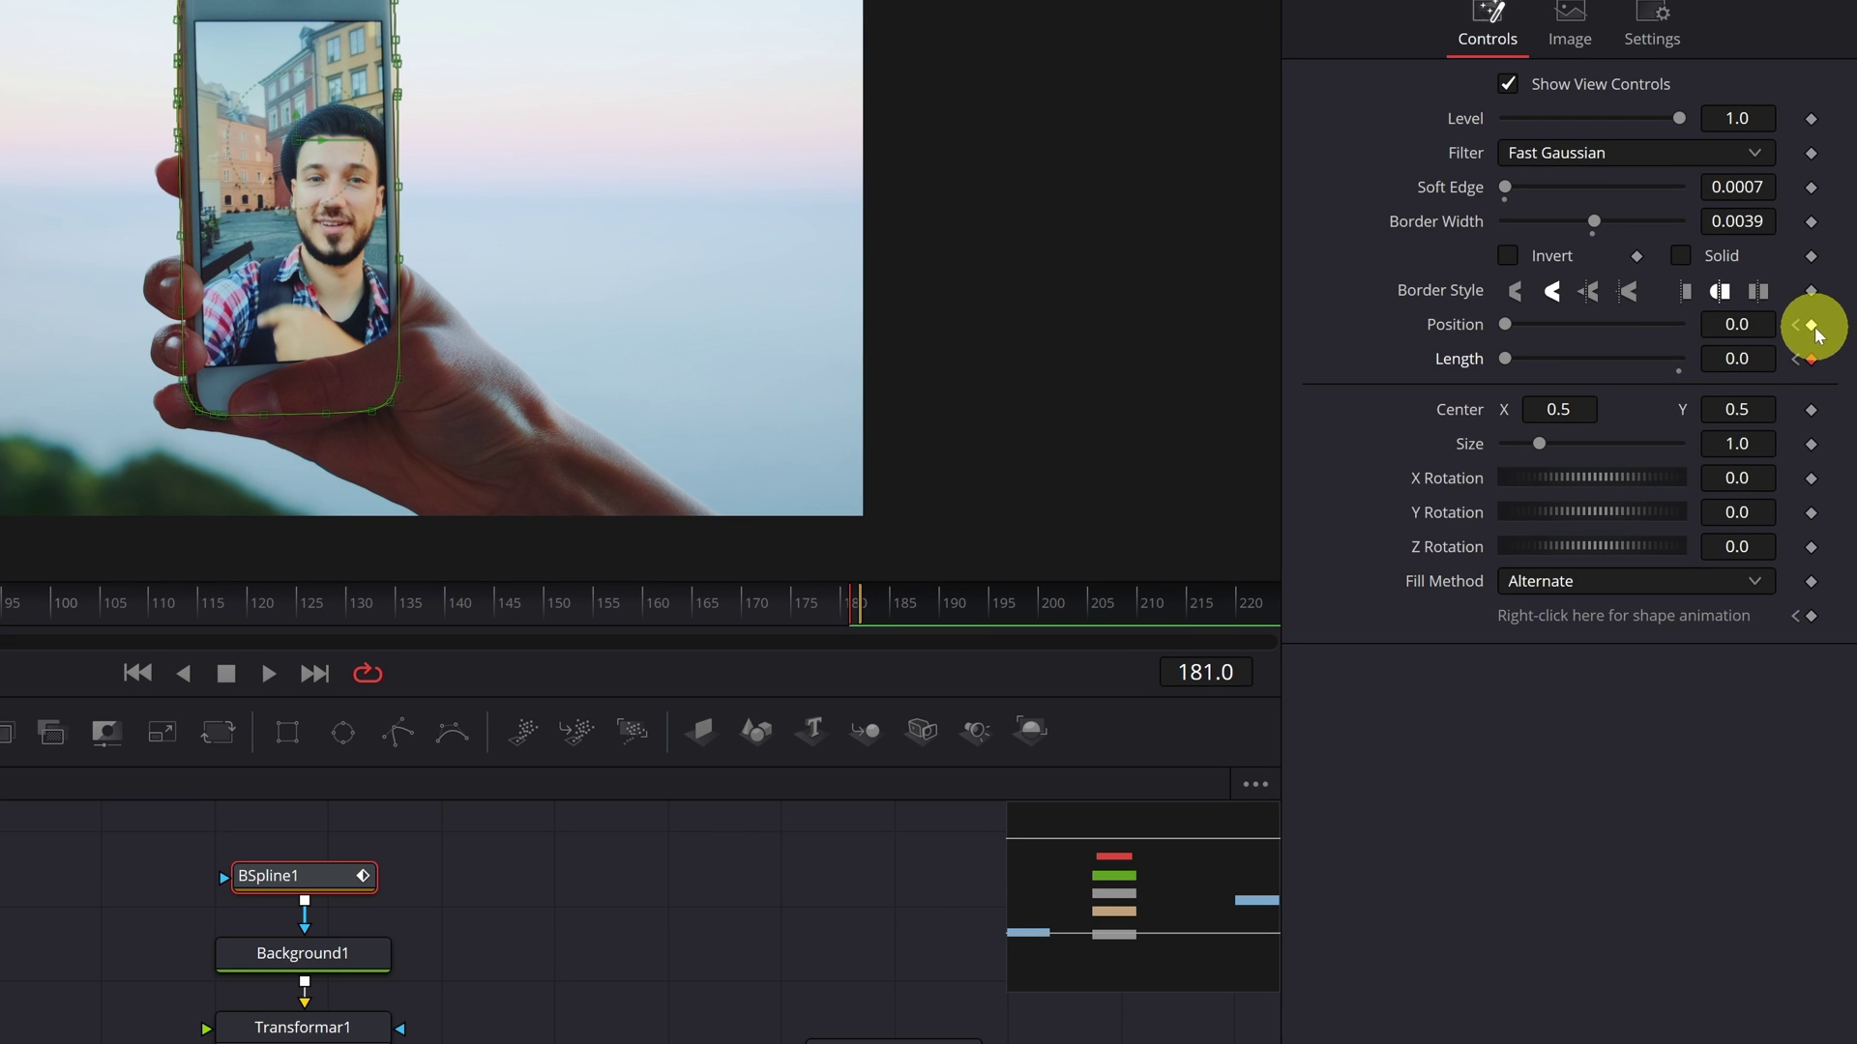
{"action": "left_click", "coordinate": [1824, 386]}
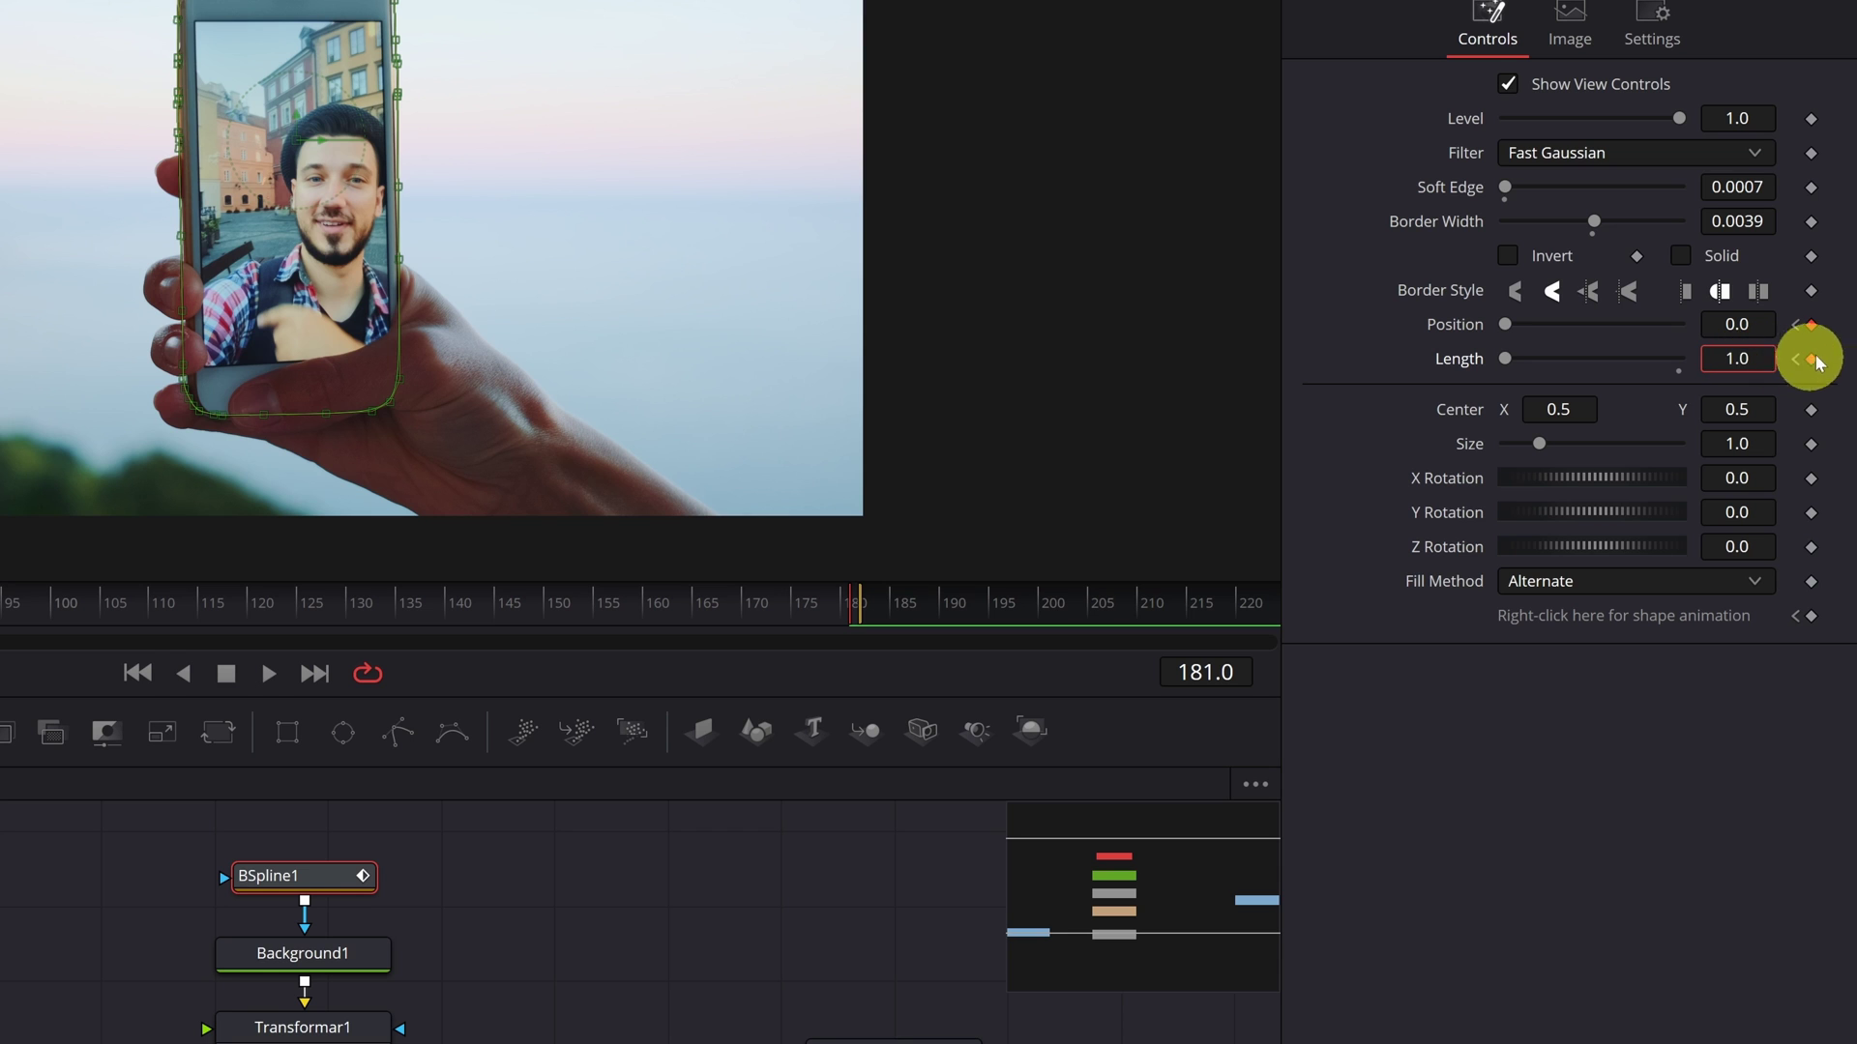
{"action": "key", "text": "Return"}
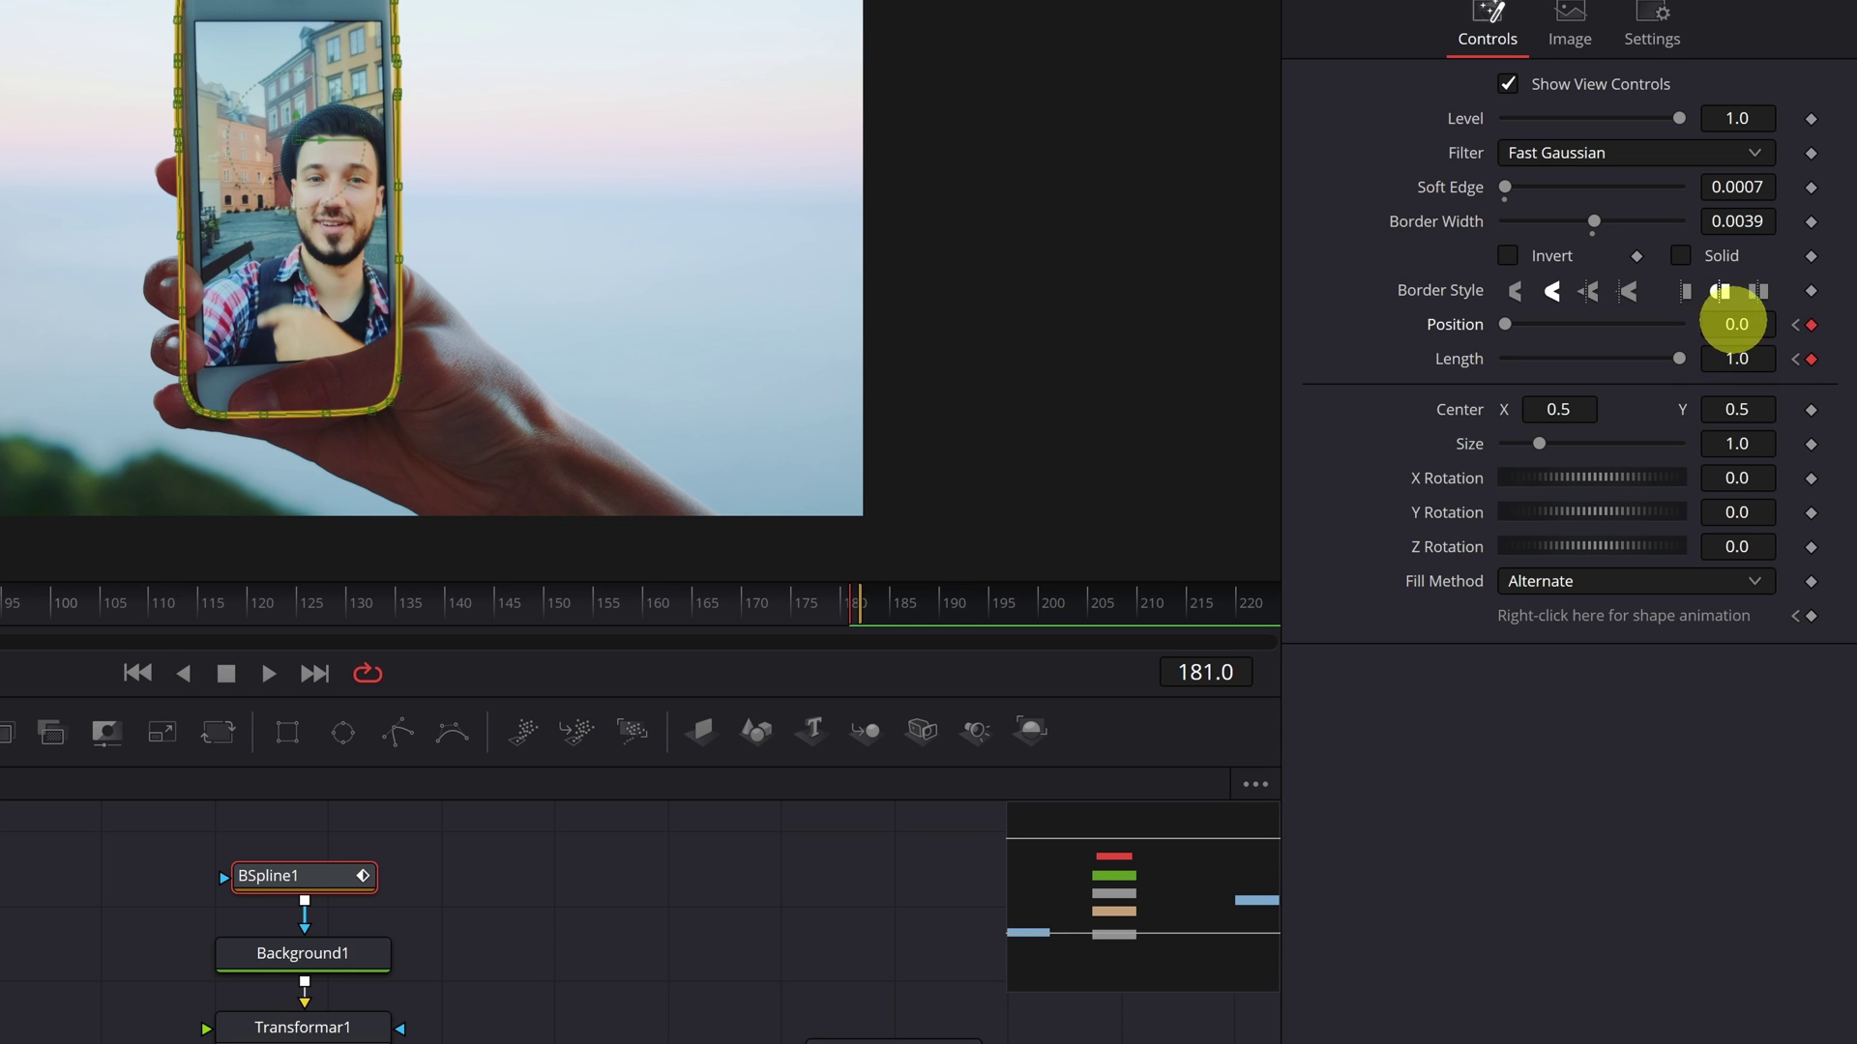
{"action": "left_click", "coordinate": [1737, 324]}
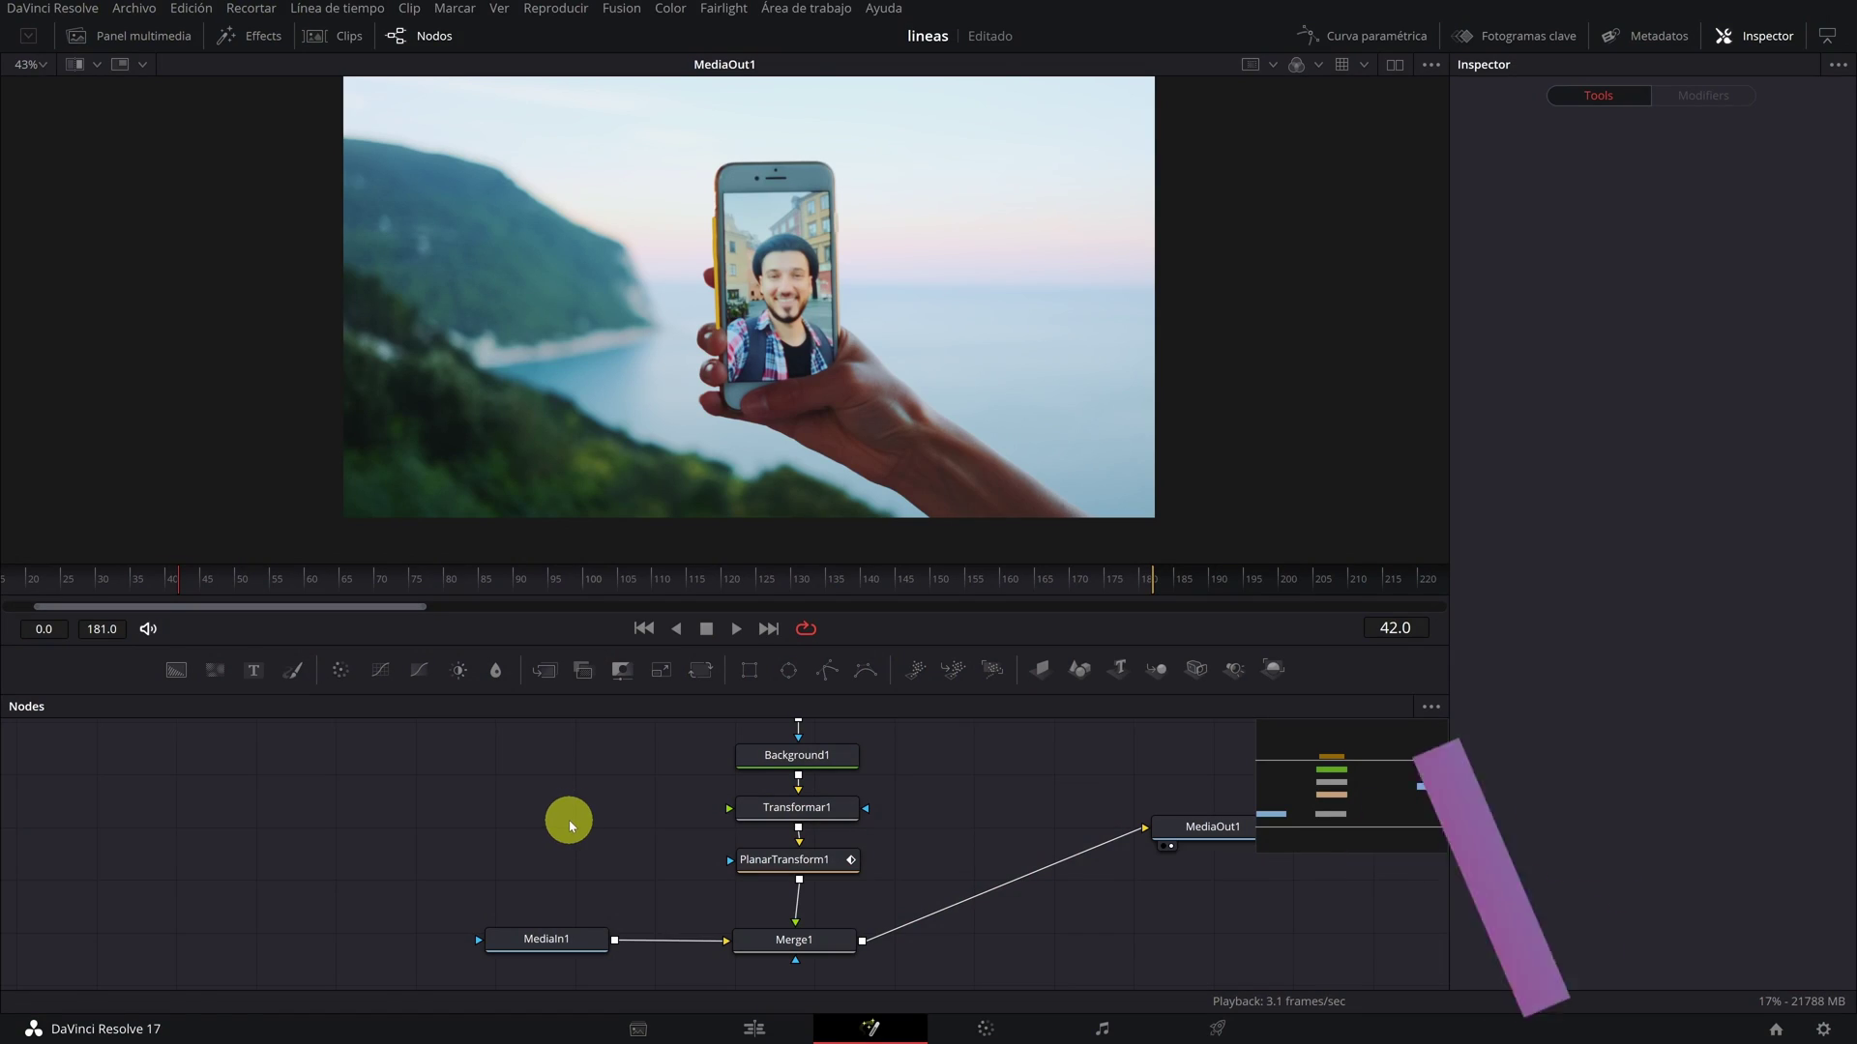
Step: Add a Soft Glow node and wire it between PlanarTransform1 and Merge1
{"action": "key", "text": "ctrl+space"}
{"action": "type", "text": "soft"}
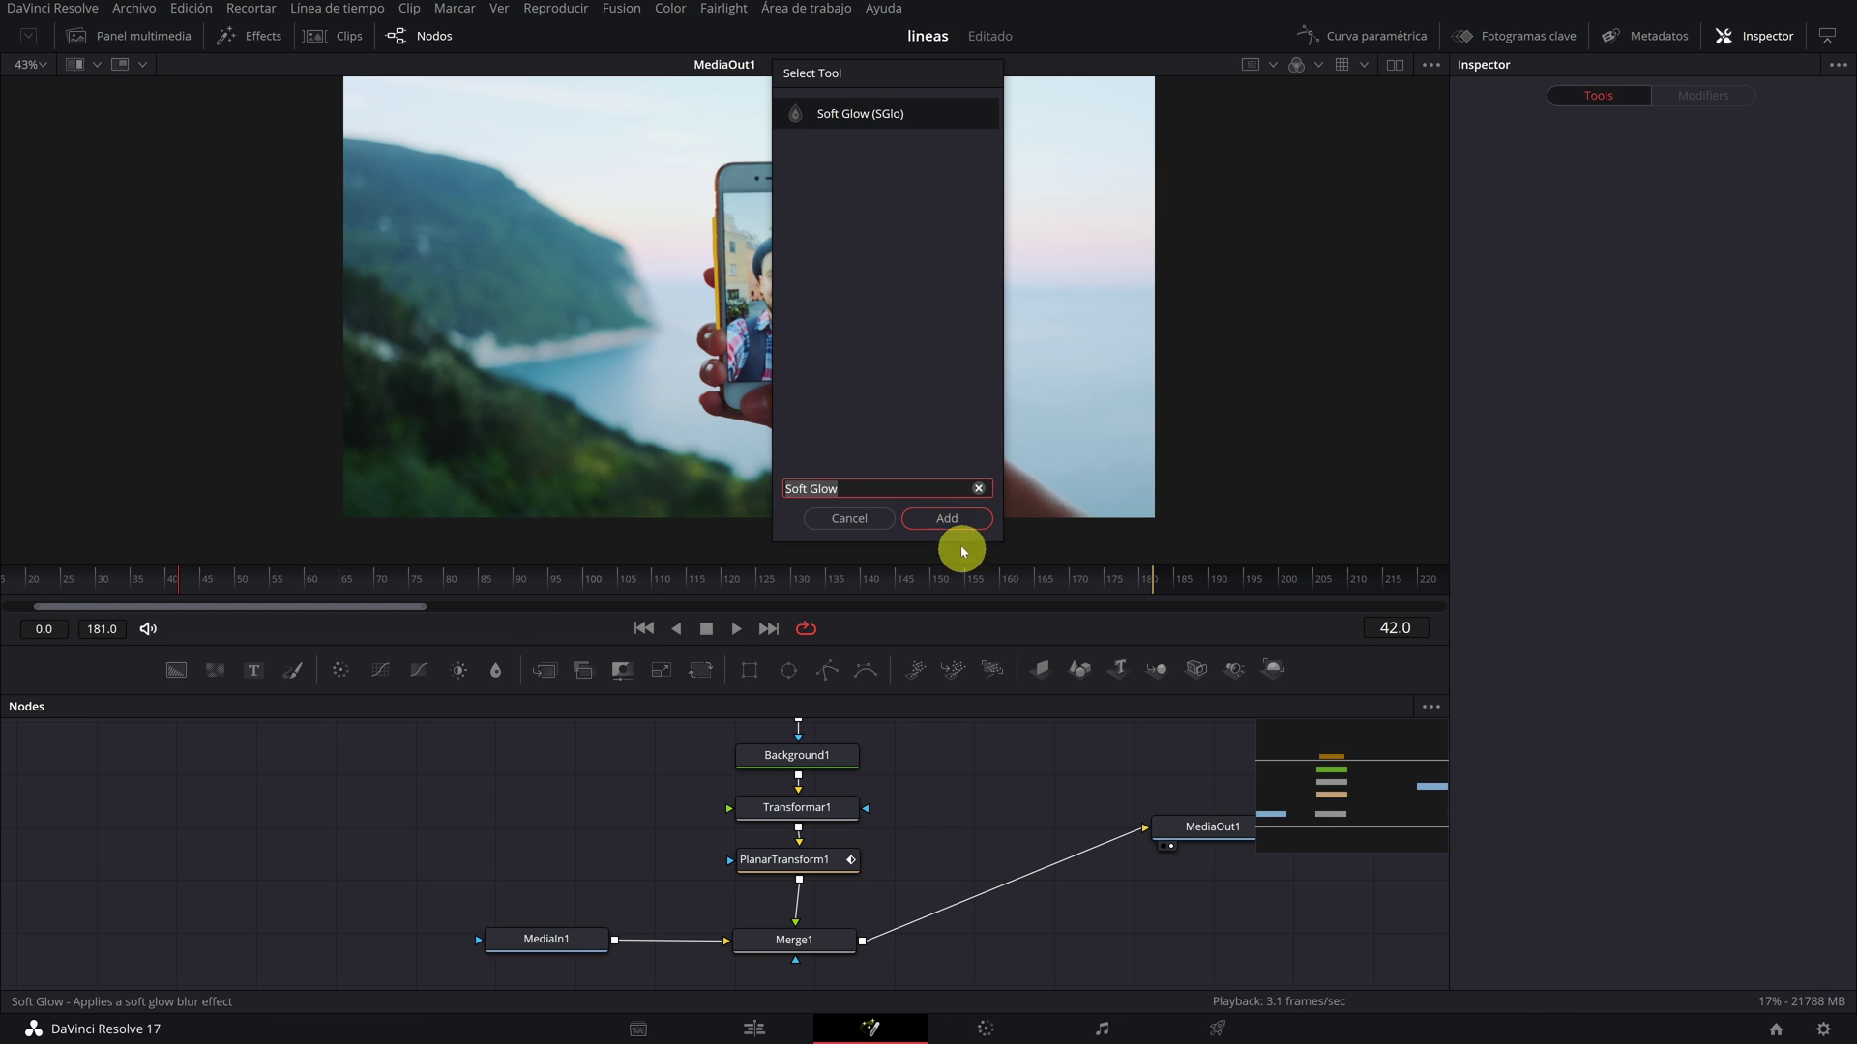
{"action": "left_click", "coordinate": [947, 518]}
{"action": "left_click", "coordinate": [580, 813]}
{"action": "left_click_drag", "start_coordinate": [592, 829], "coordinate": [620, 853]}
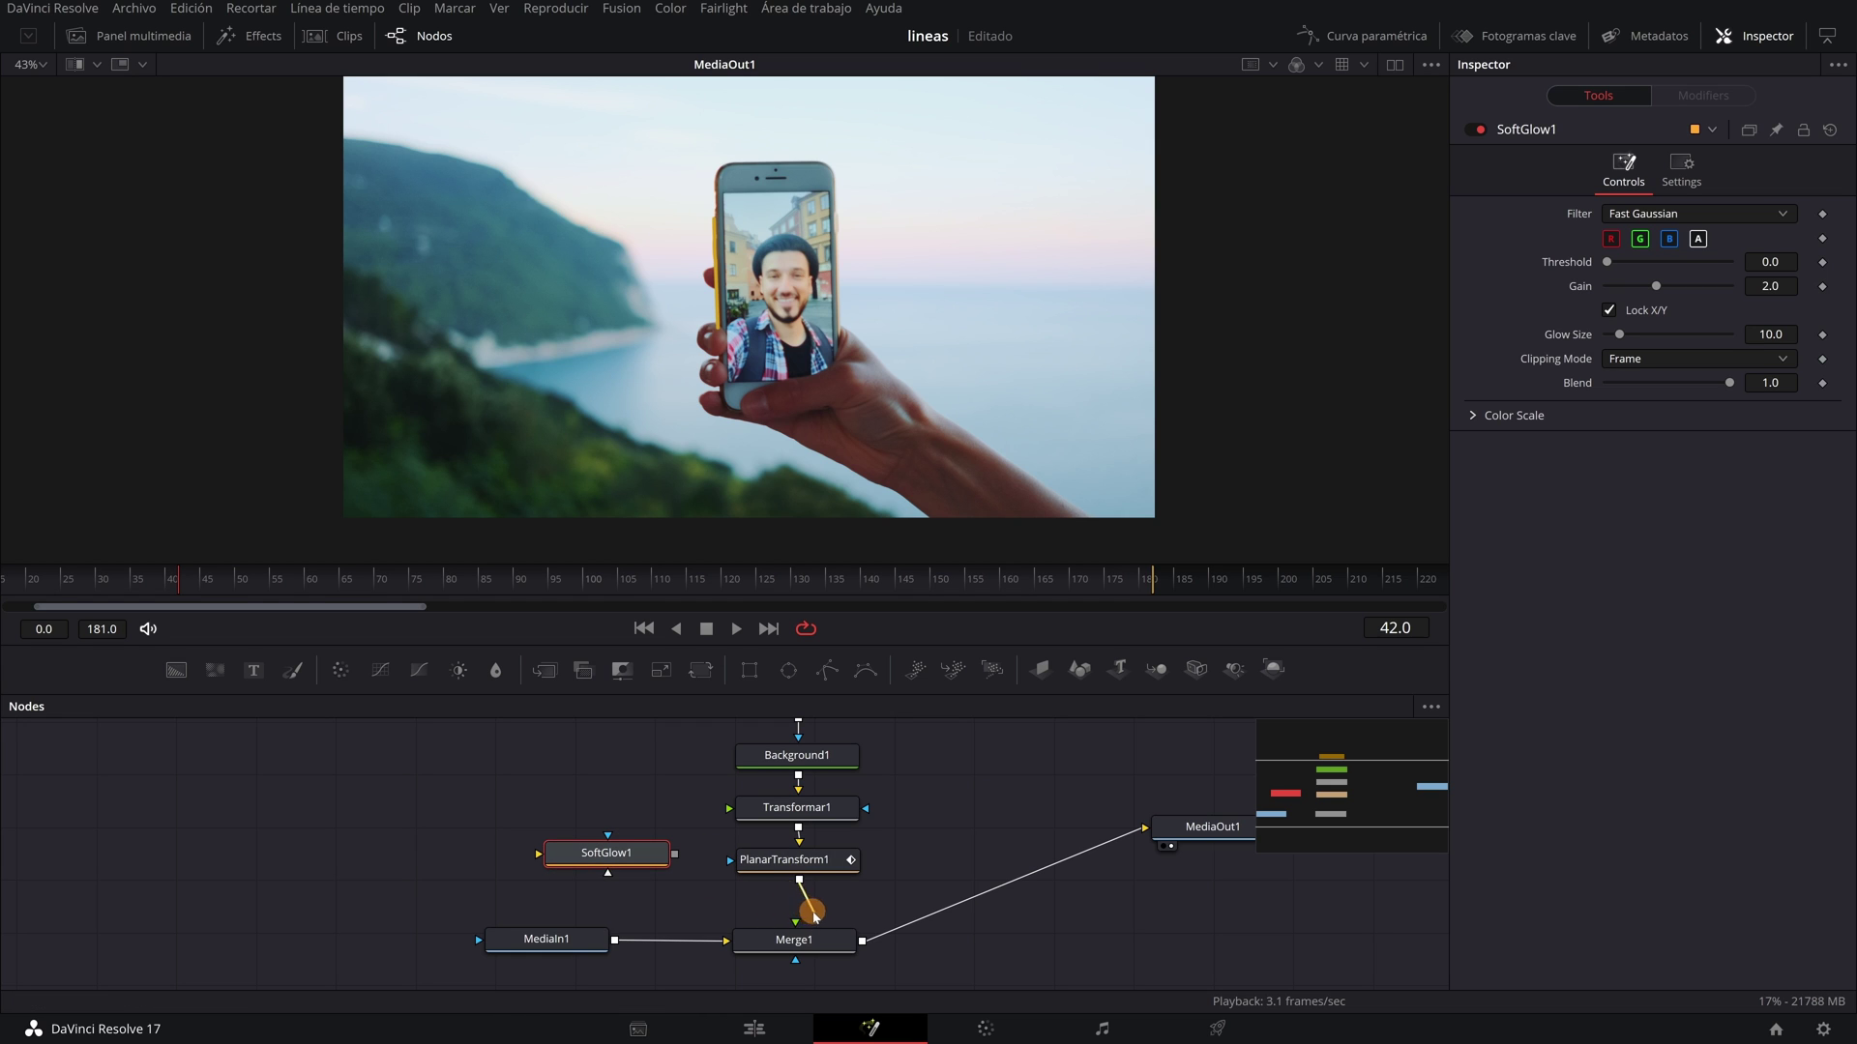
{"action": "left_click_drag", "start_coordinate": [813, 914], "coordinate": [649, 857]}
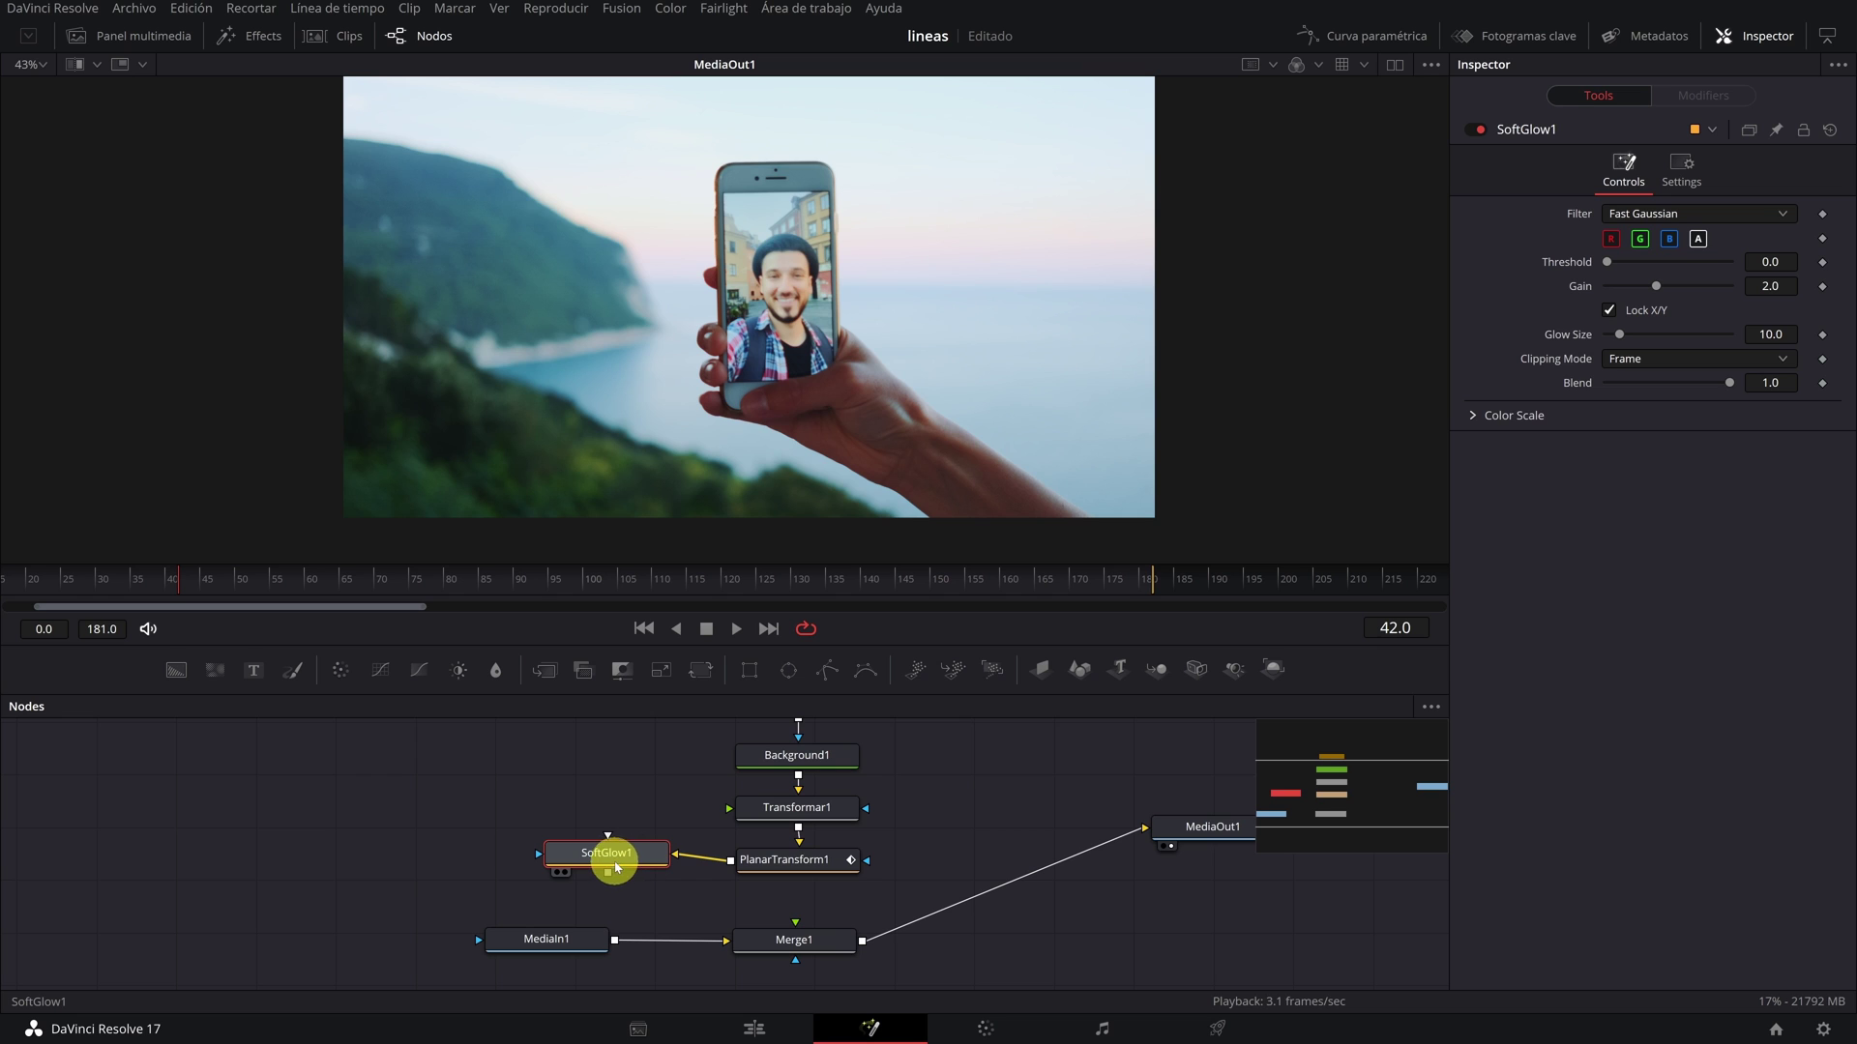
{"action": "left_click_drag", "start_coordinate": [753, 912], "coordinate": [791, 937]}
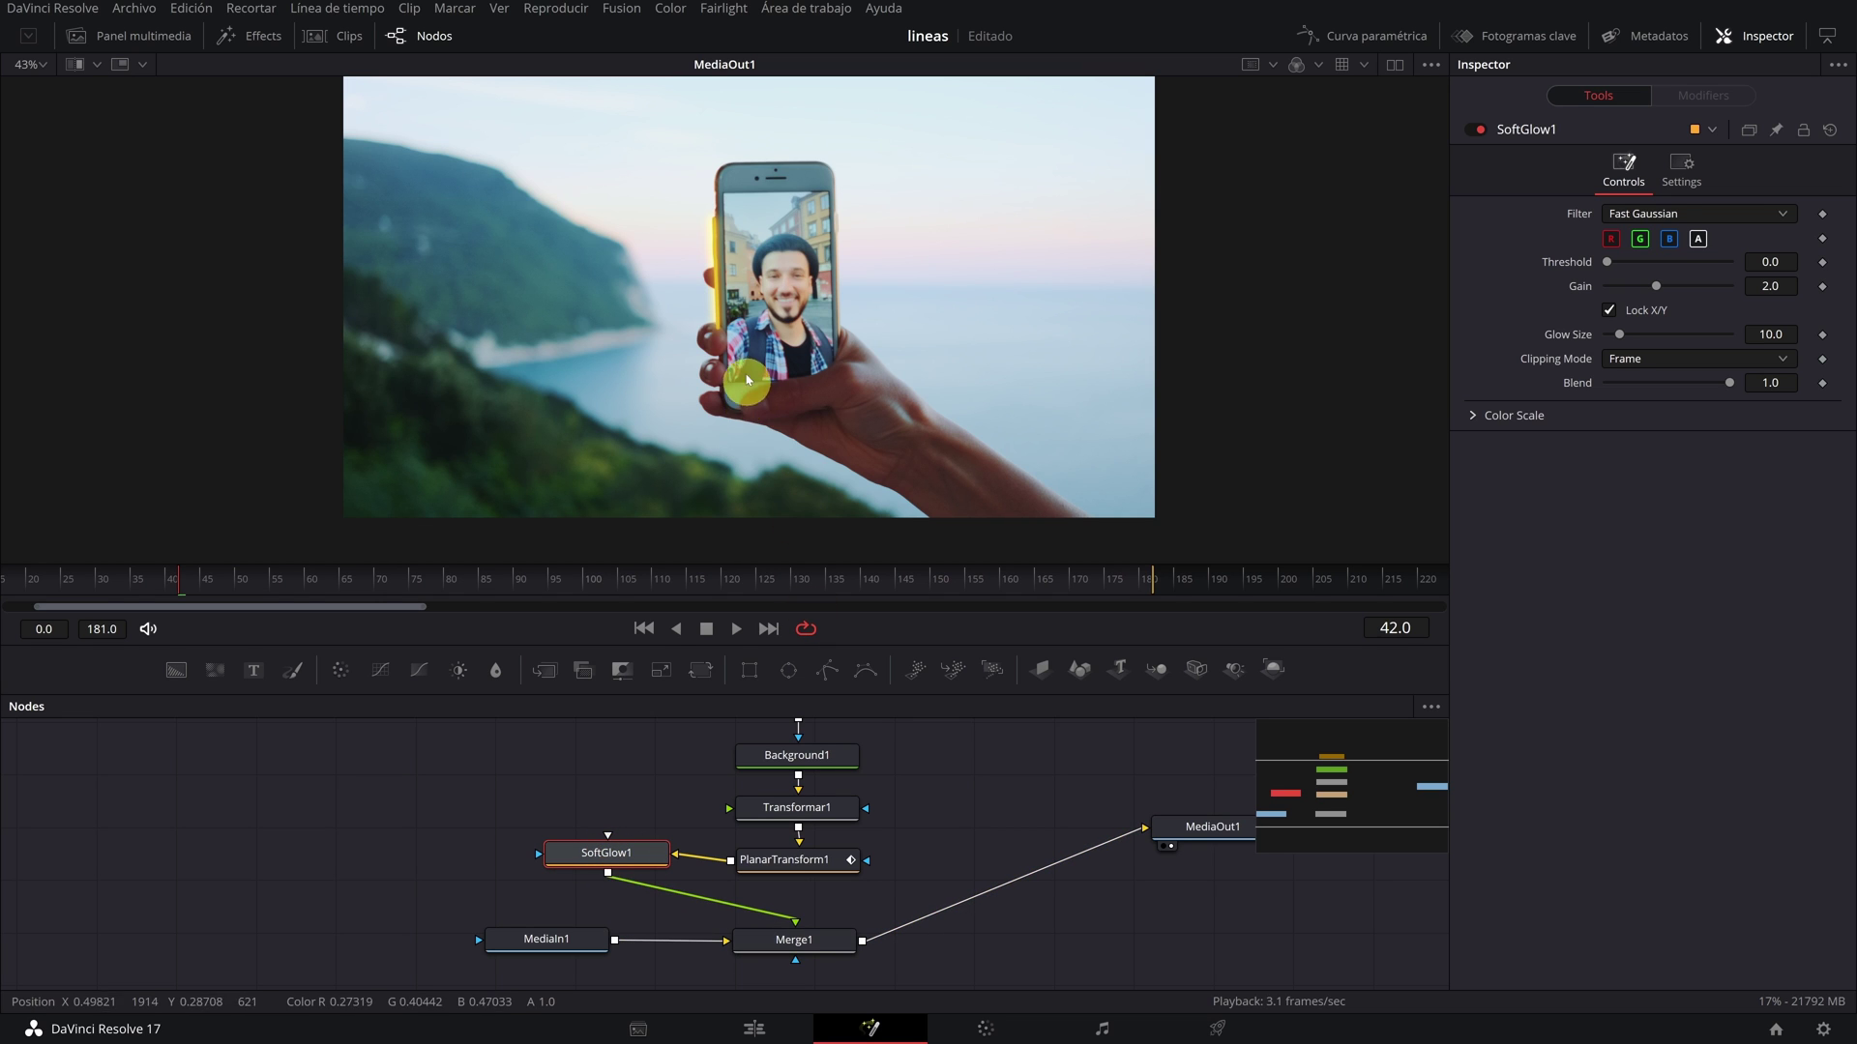
Step: Set the glow Threshold to 0.157 and Gain to 2.874, then check a later frame
{"action": "scroll", "coordinate": [723, 278], "scroll_direction": "up", "scroll_amount": 5}
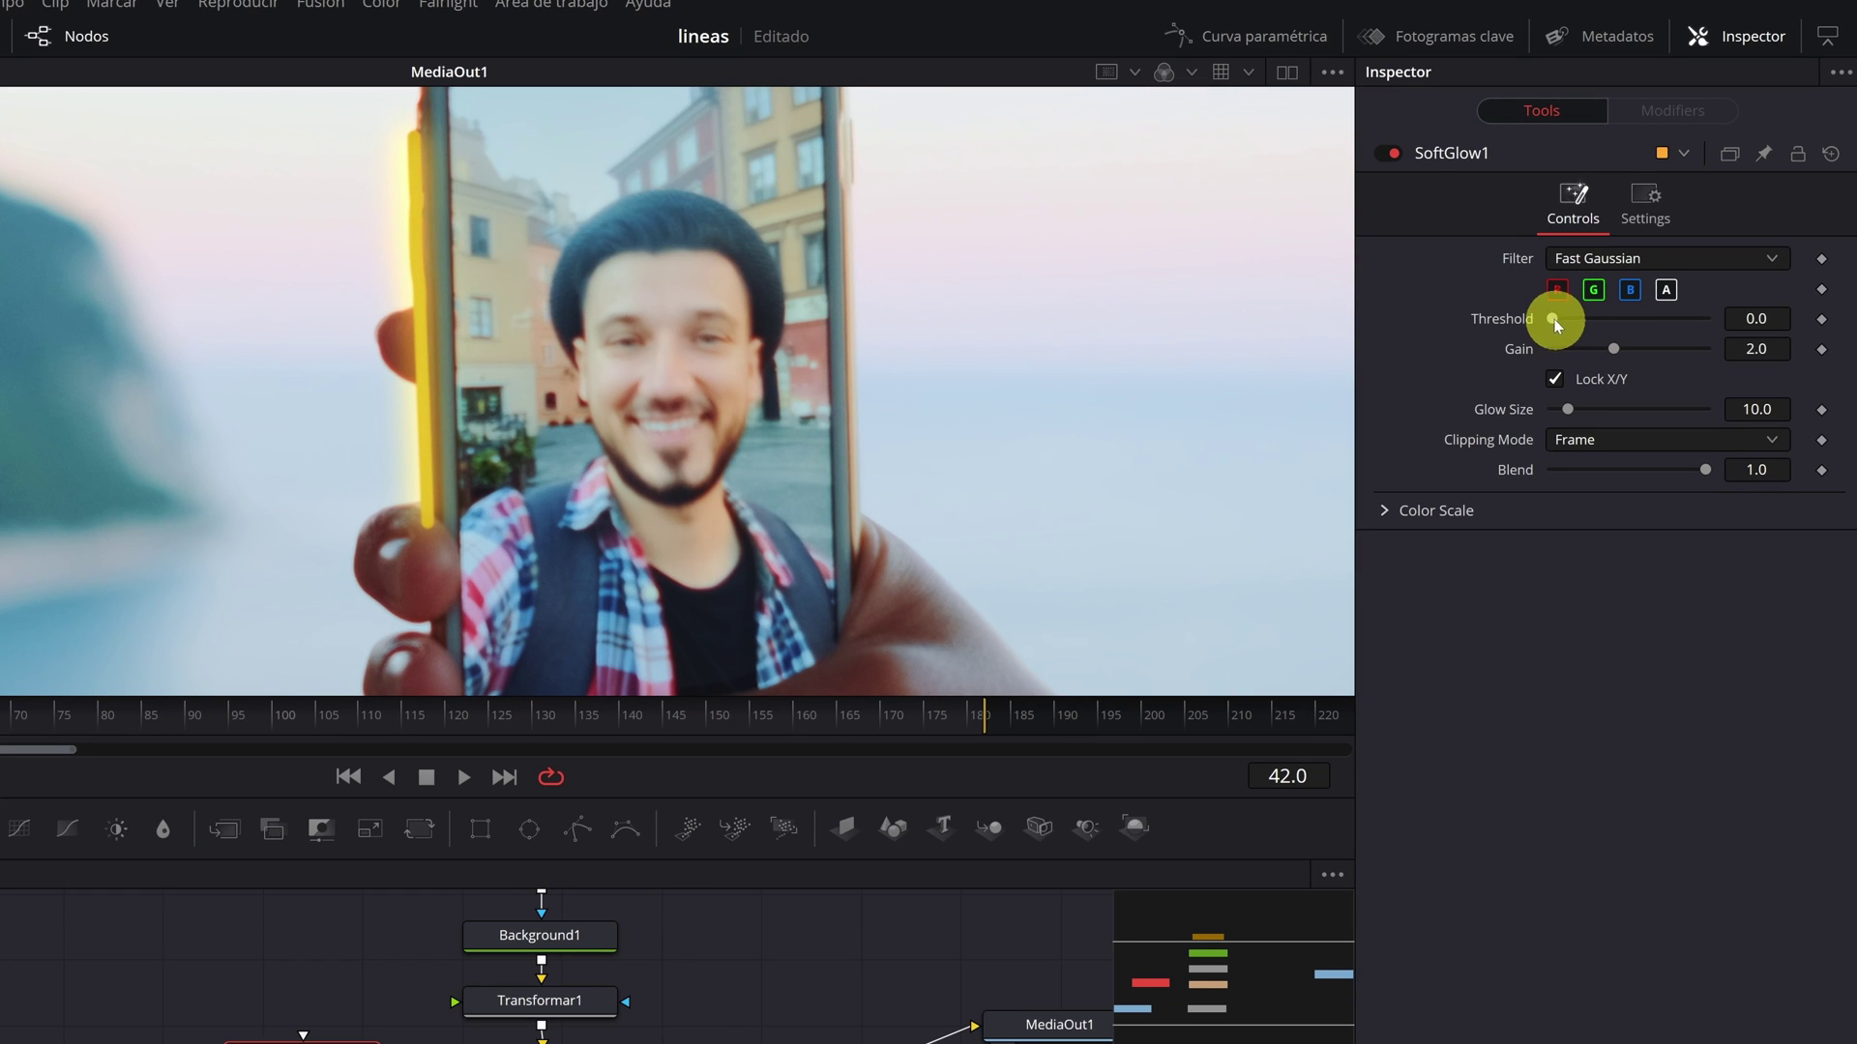
{"action": "left_click", "coordinate": [1608, 261]}
{"action": "left_click_drag", "start_coordinate": [1654, 285], "coordinate": [1672, 285]}
{"action": "left_click_drag", "start_coordinate": [1632, 348], "coordinate": [1582, 321]}
{"action": "left_click_drag", "start_coordinate": [1629, 346], "coordinate": [1634, 350]}
{"action": "left_click_drag", "start_coordinate": [386, 572], "coordinate": [333, 587]}
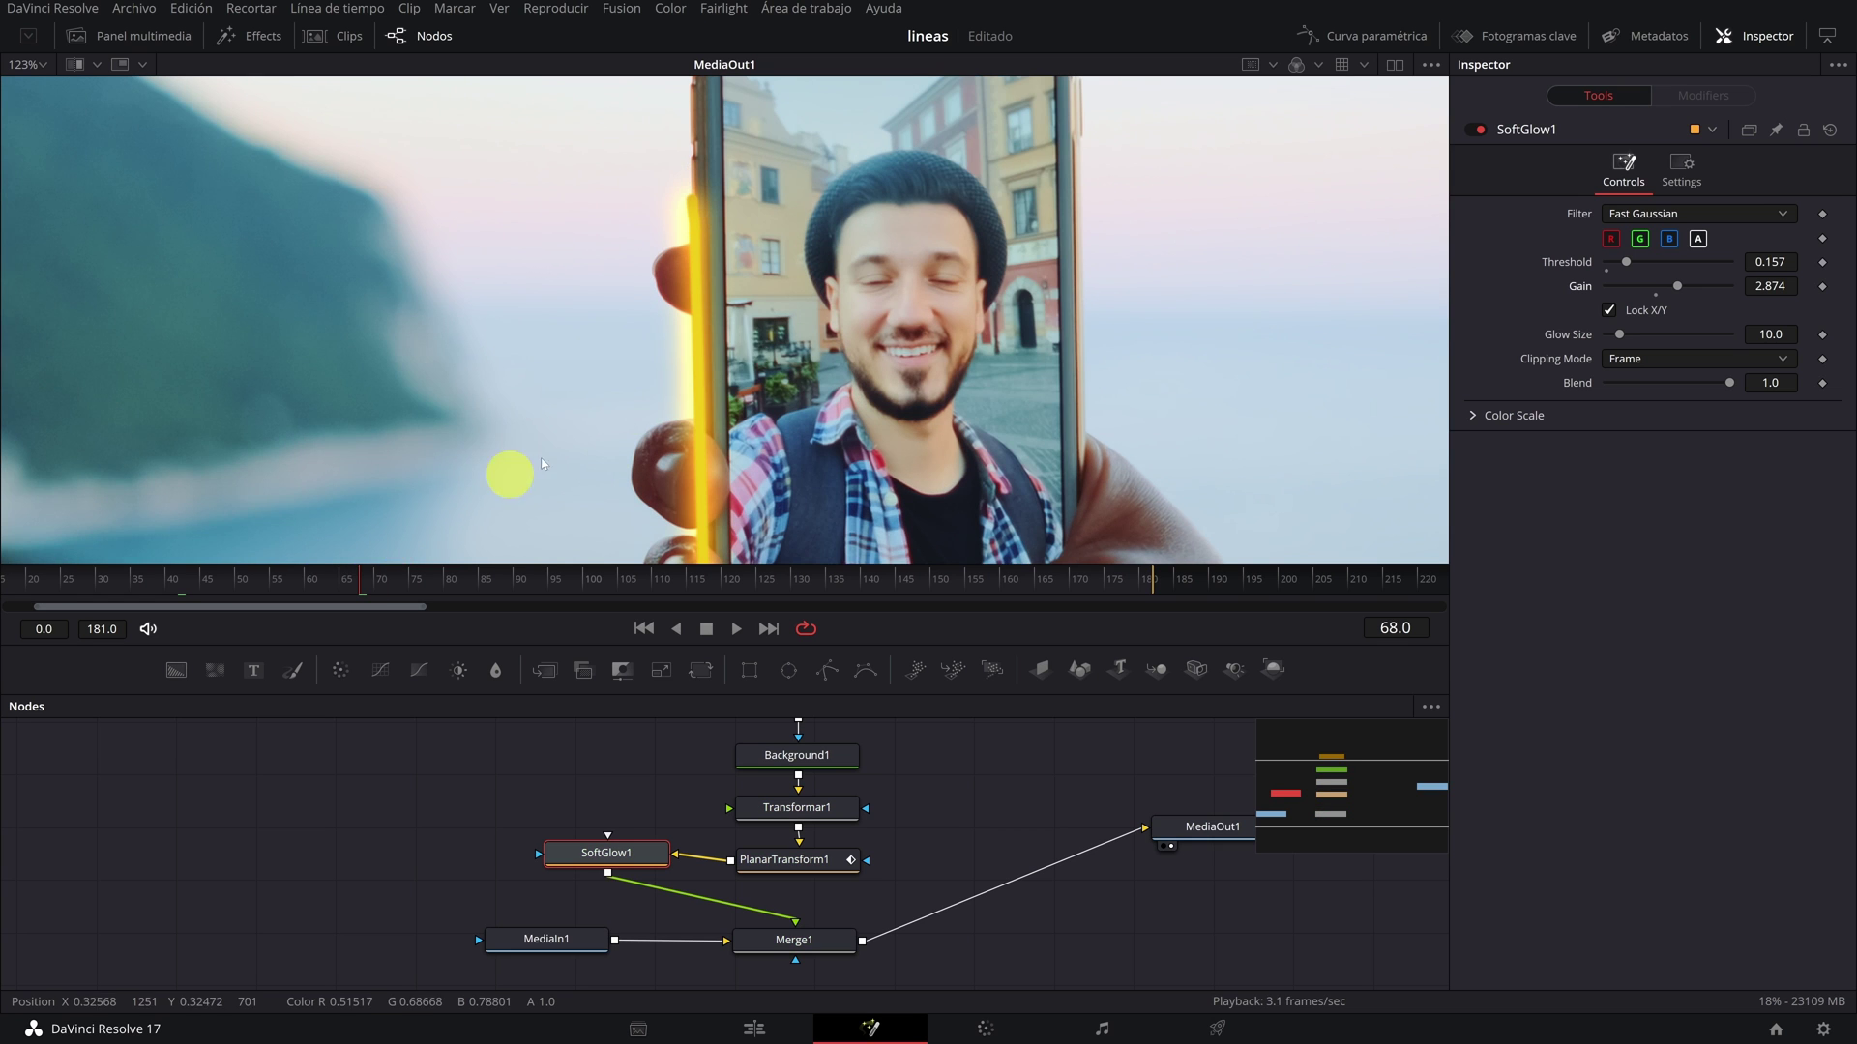
Step: Move the Video 2 phone clip to the timeline start and toggle V2 visibility to compare the glow
{"action": "key", "text": "ctrl+f"}
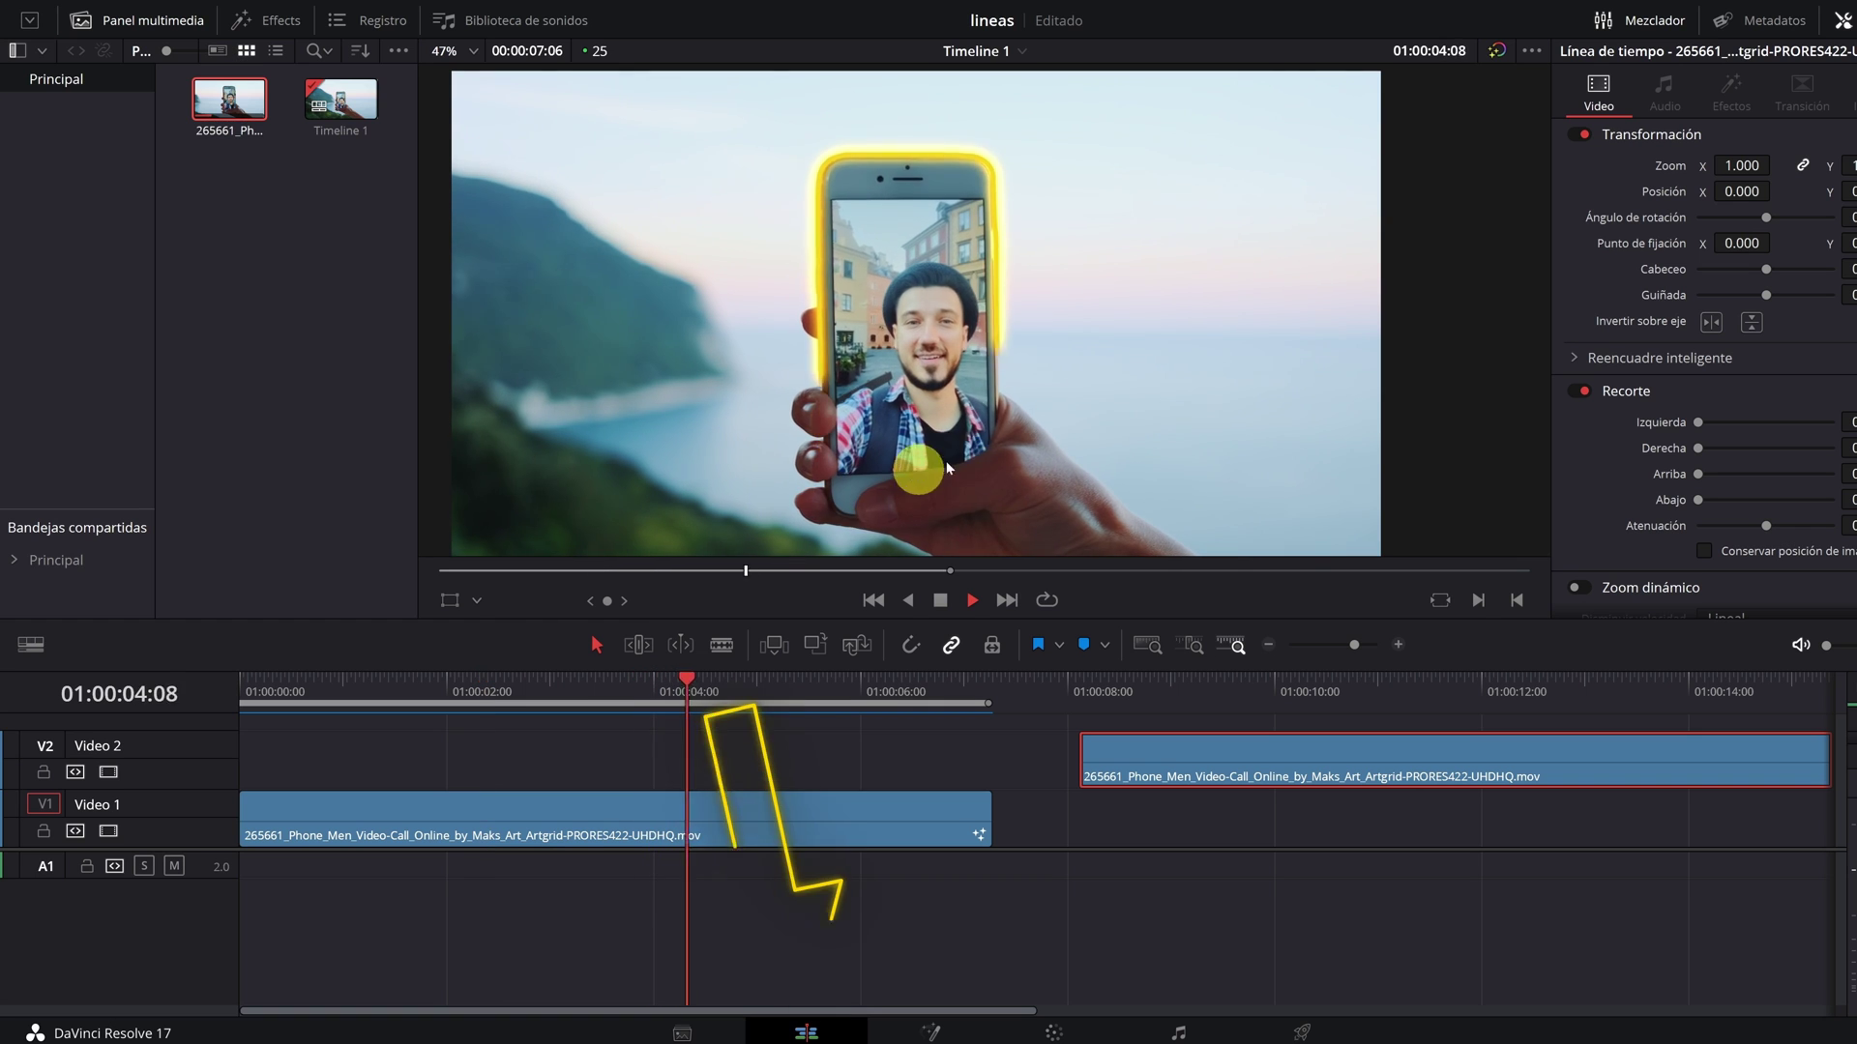
{"action": "key", "text": "space"}
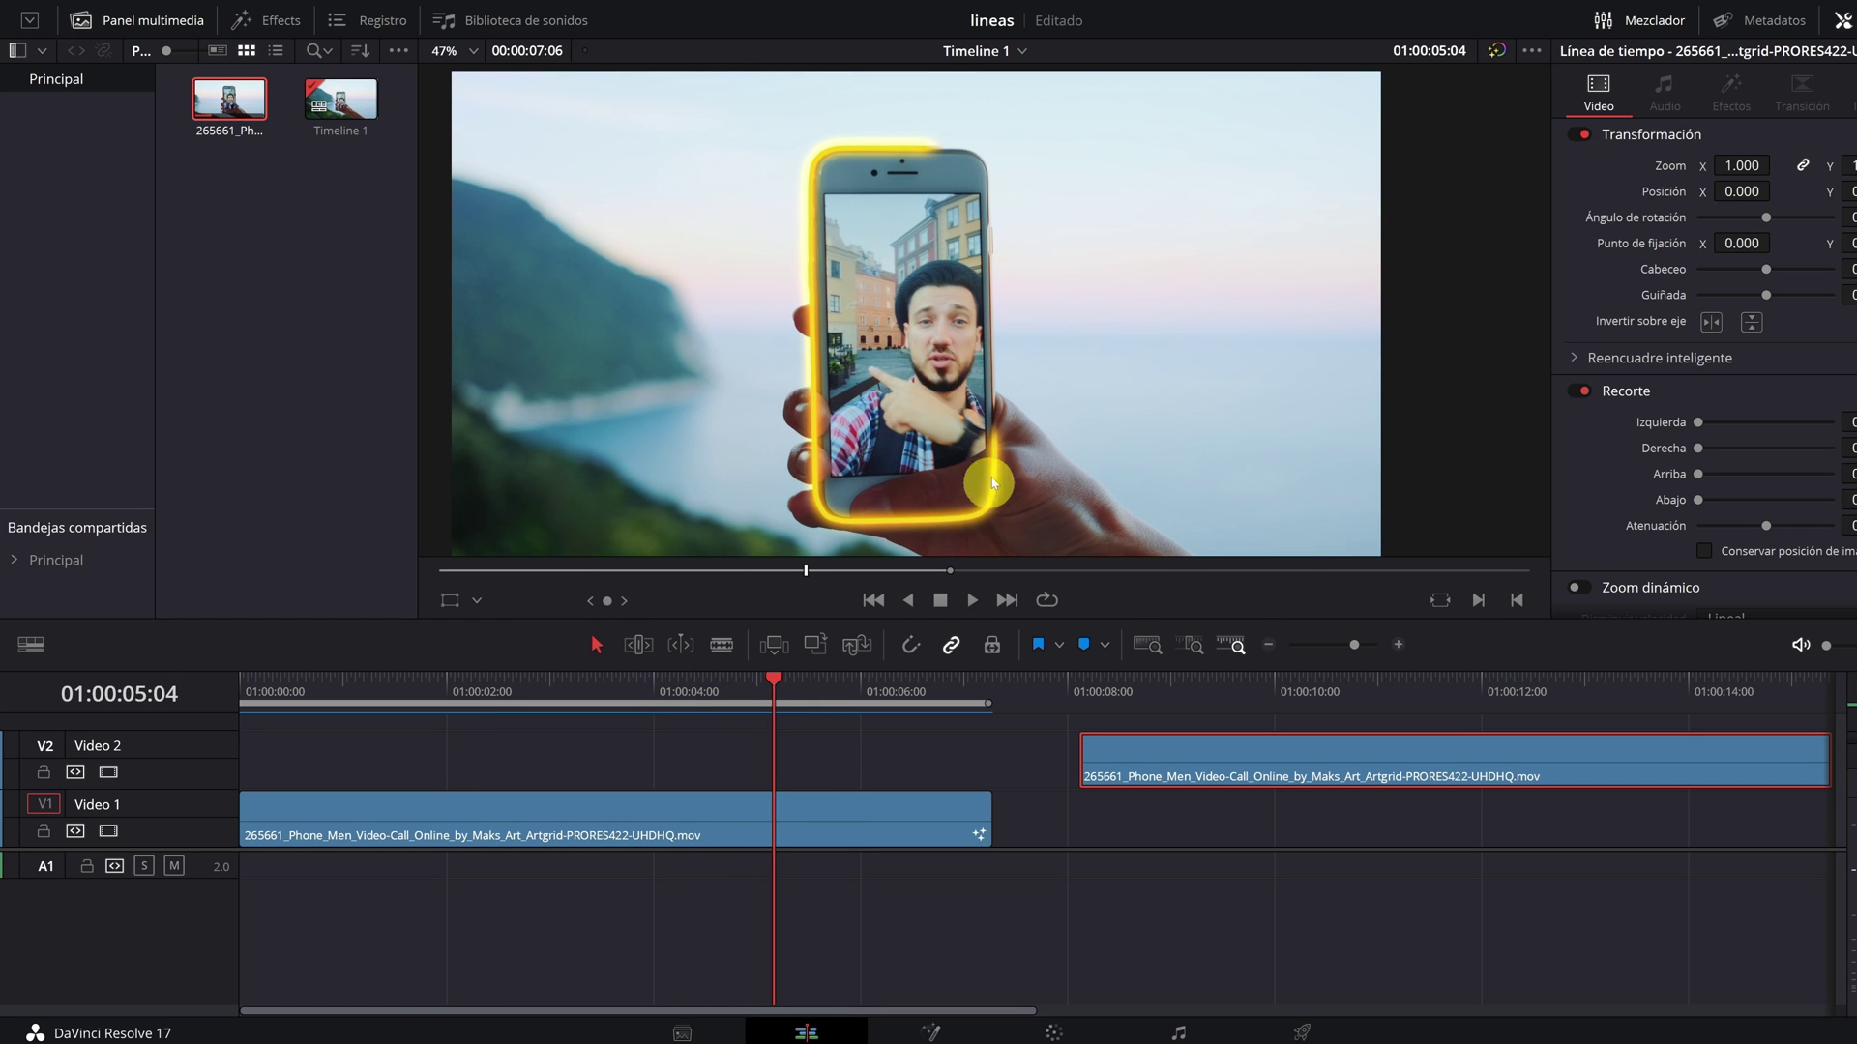
{"action": "left_click_drag", "start_coordinate": [793, 695], "coordinate": [753, 695]}
{"action": "left_click_drag", "start_coordinate": [1173, 764], "coordinate": [306, 766]}
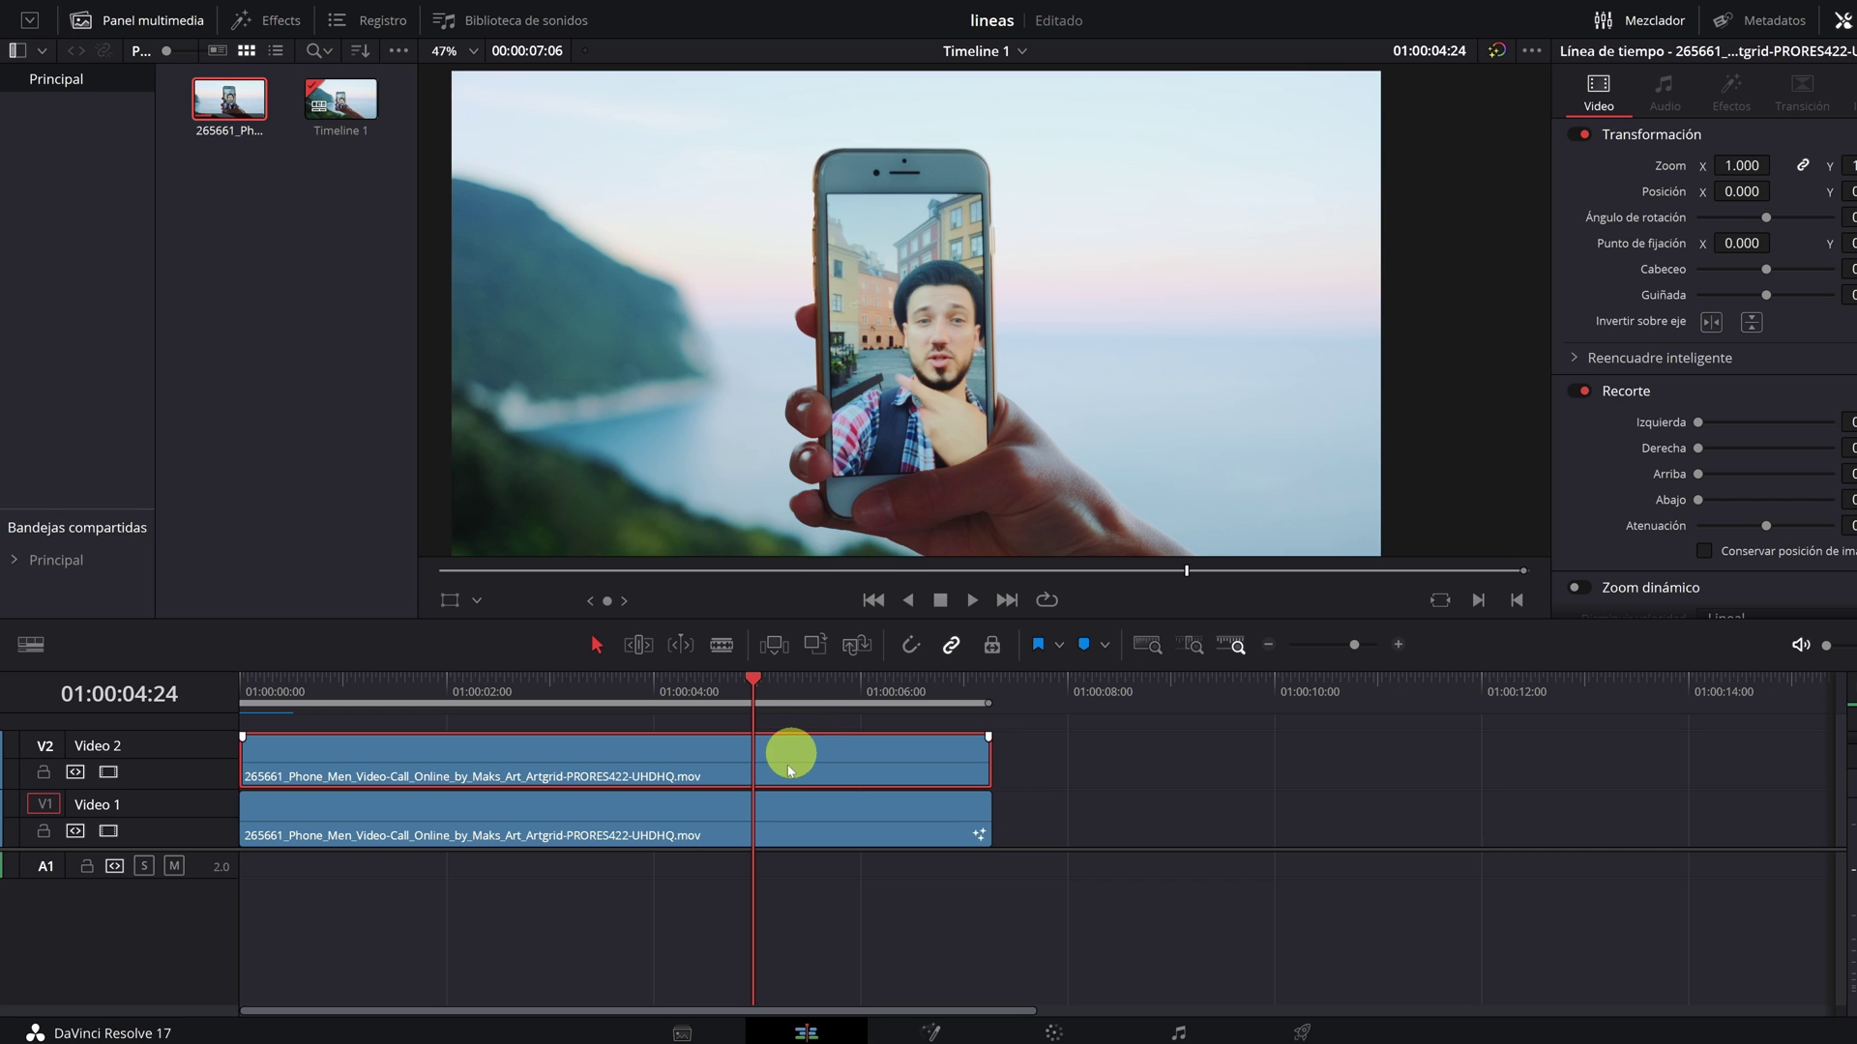
{"action": "left_click", "coordinate": [109, 772]}
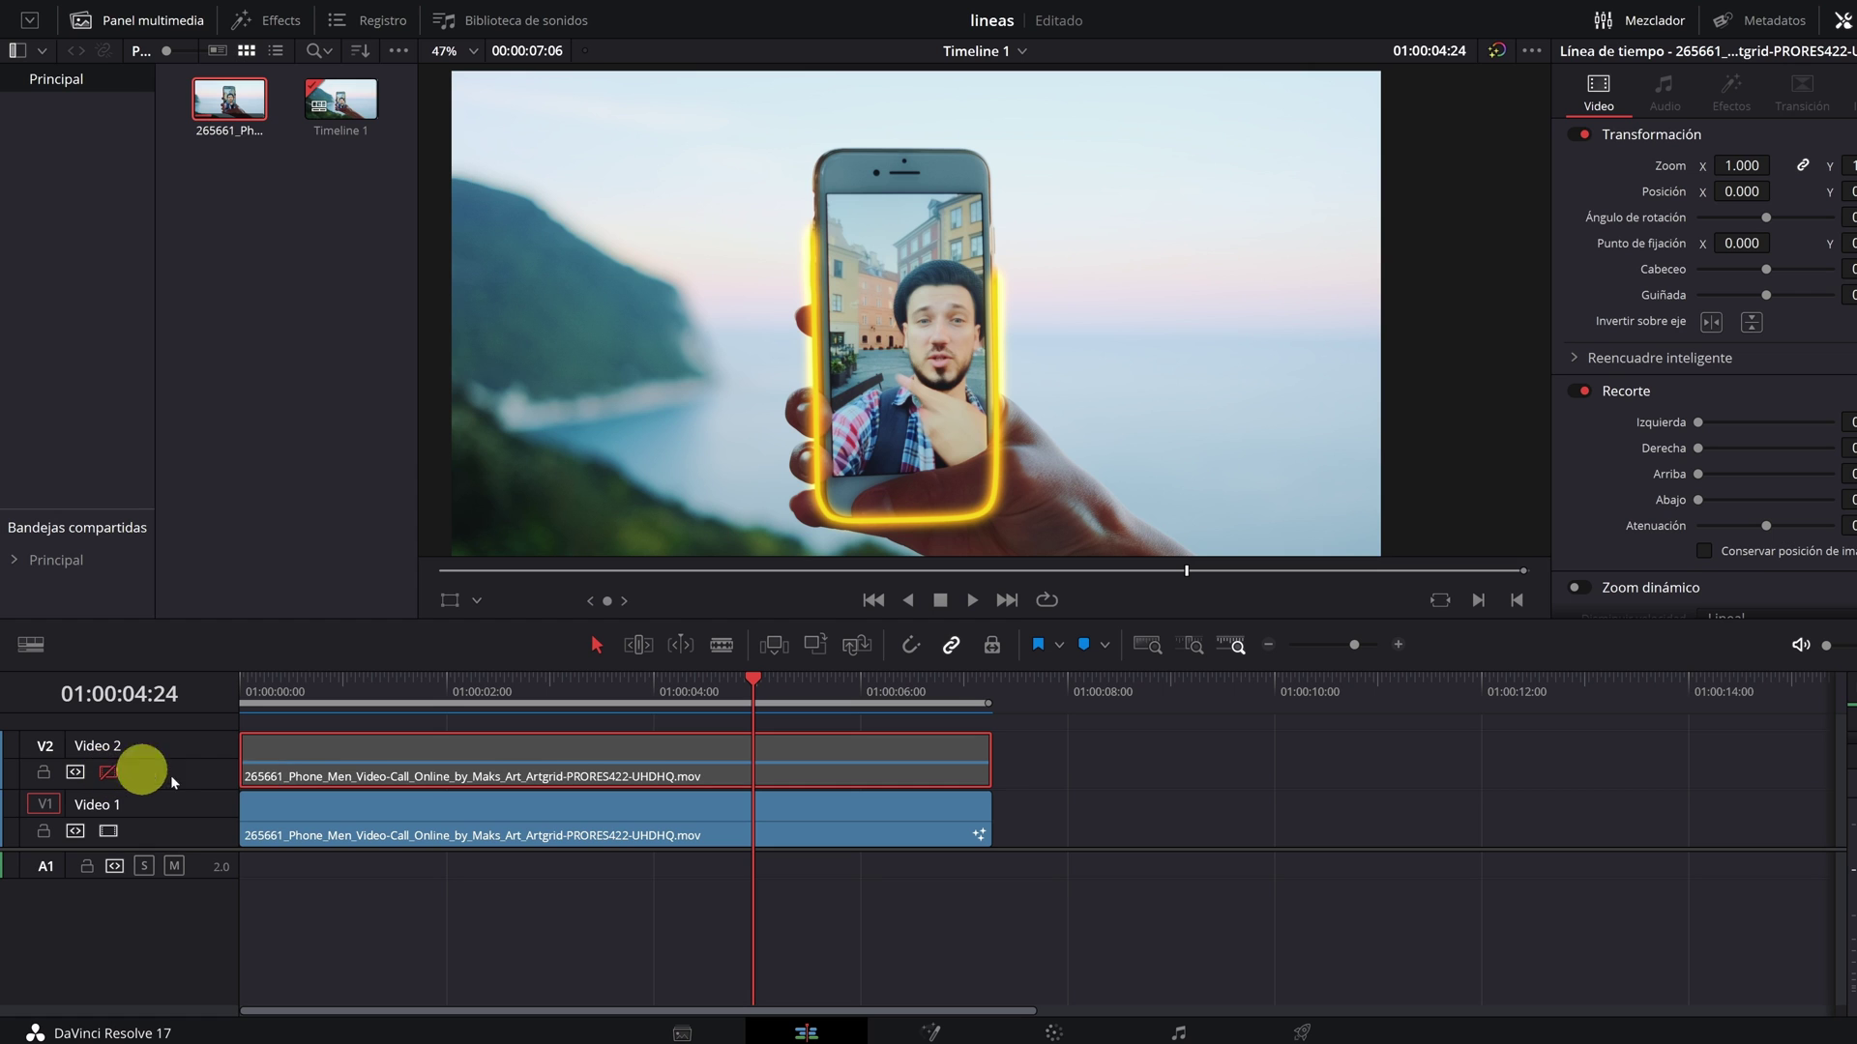
{"action": "left_click", "coordinate": [108, 772]}
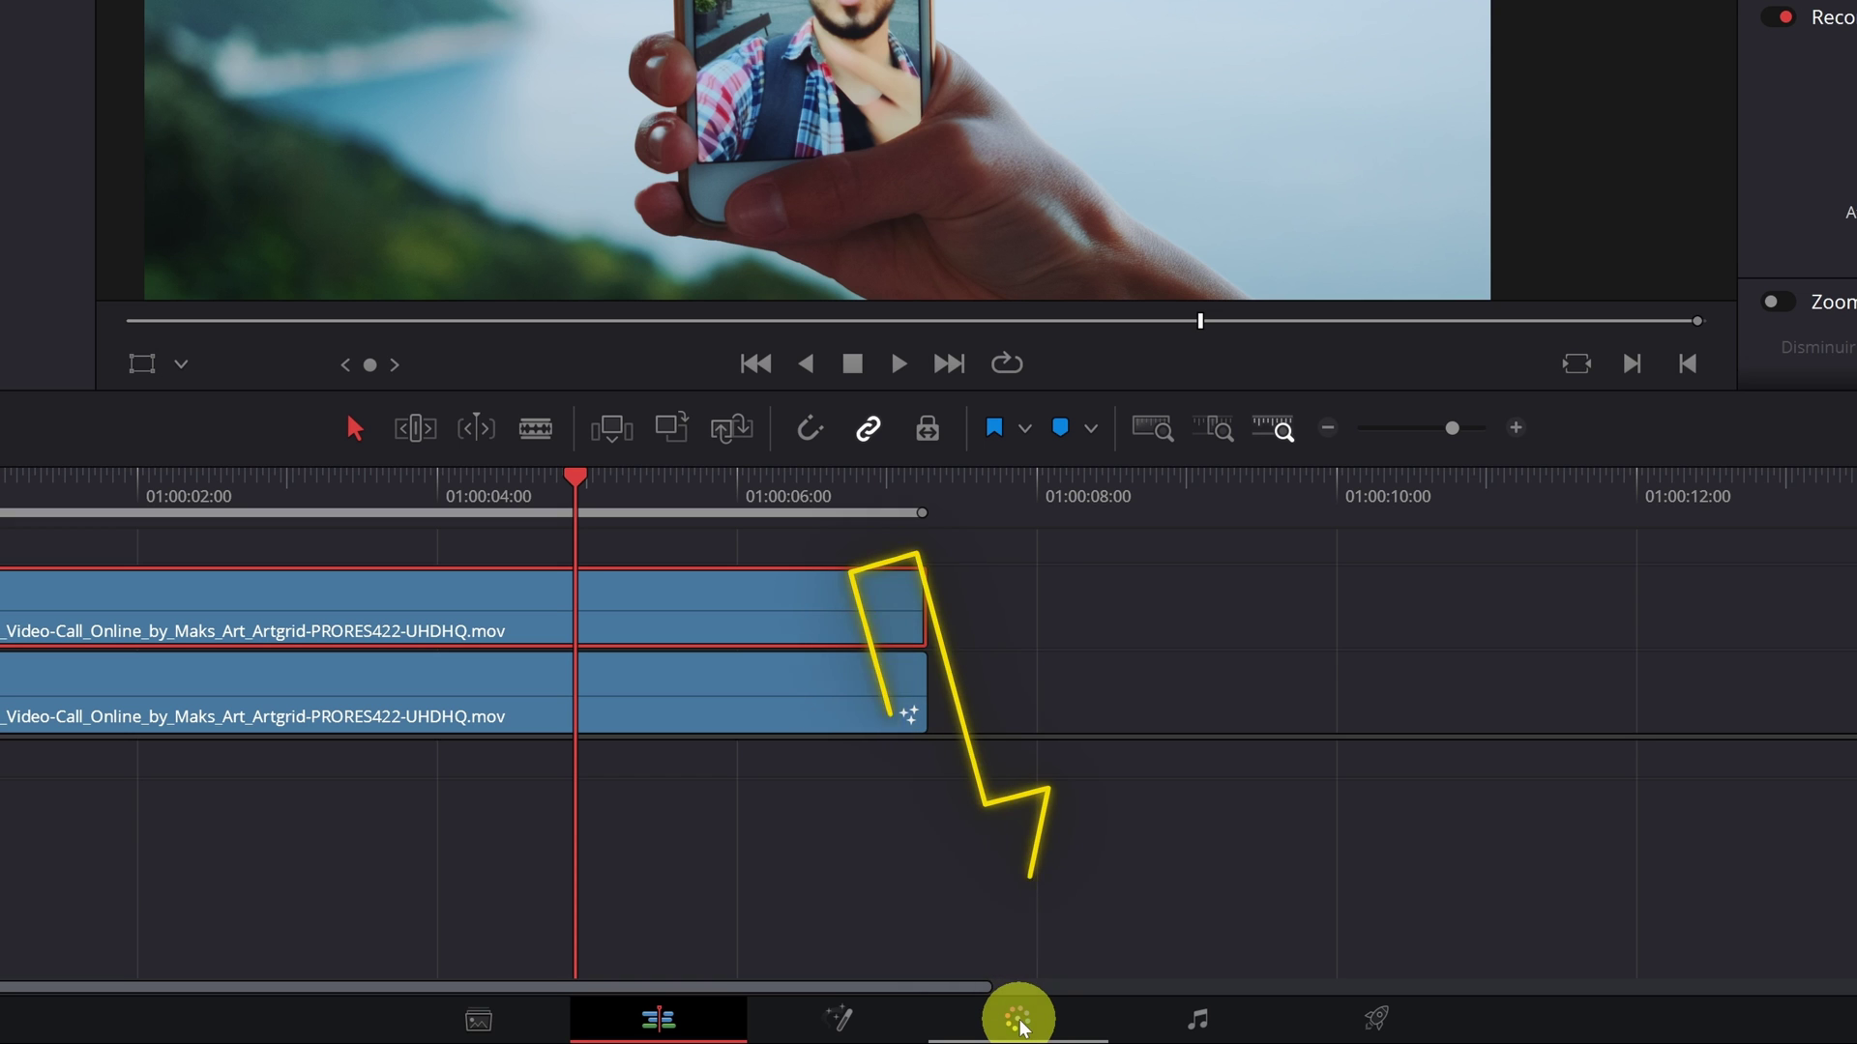
Step: On the Color page, add an Alpha Output and connect node 01's key to it
{"action": "left_click", "coordinate": [1024, 1025]}
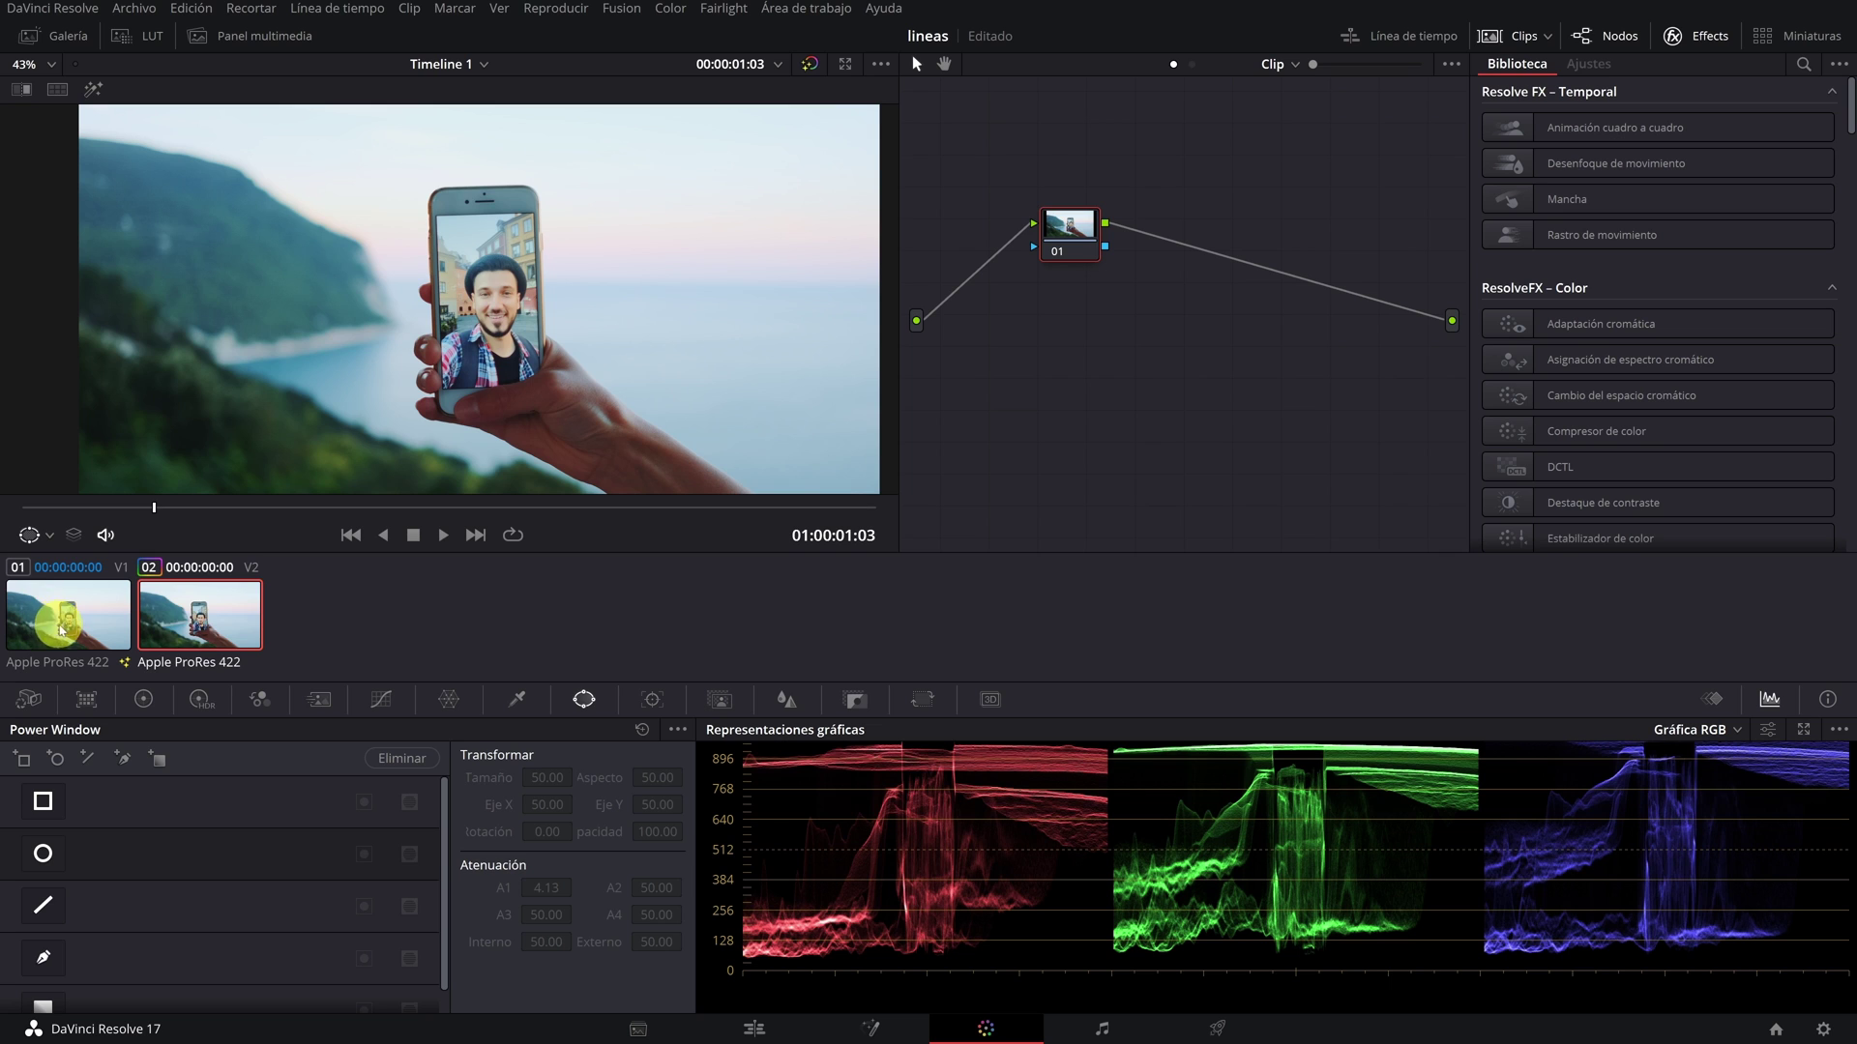
{"action": "right_click", "coordinate": [1160, 343]}
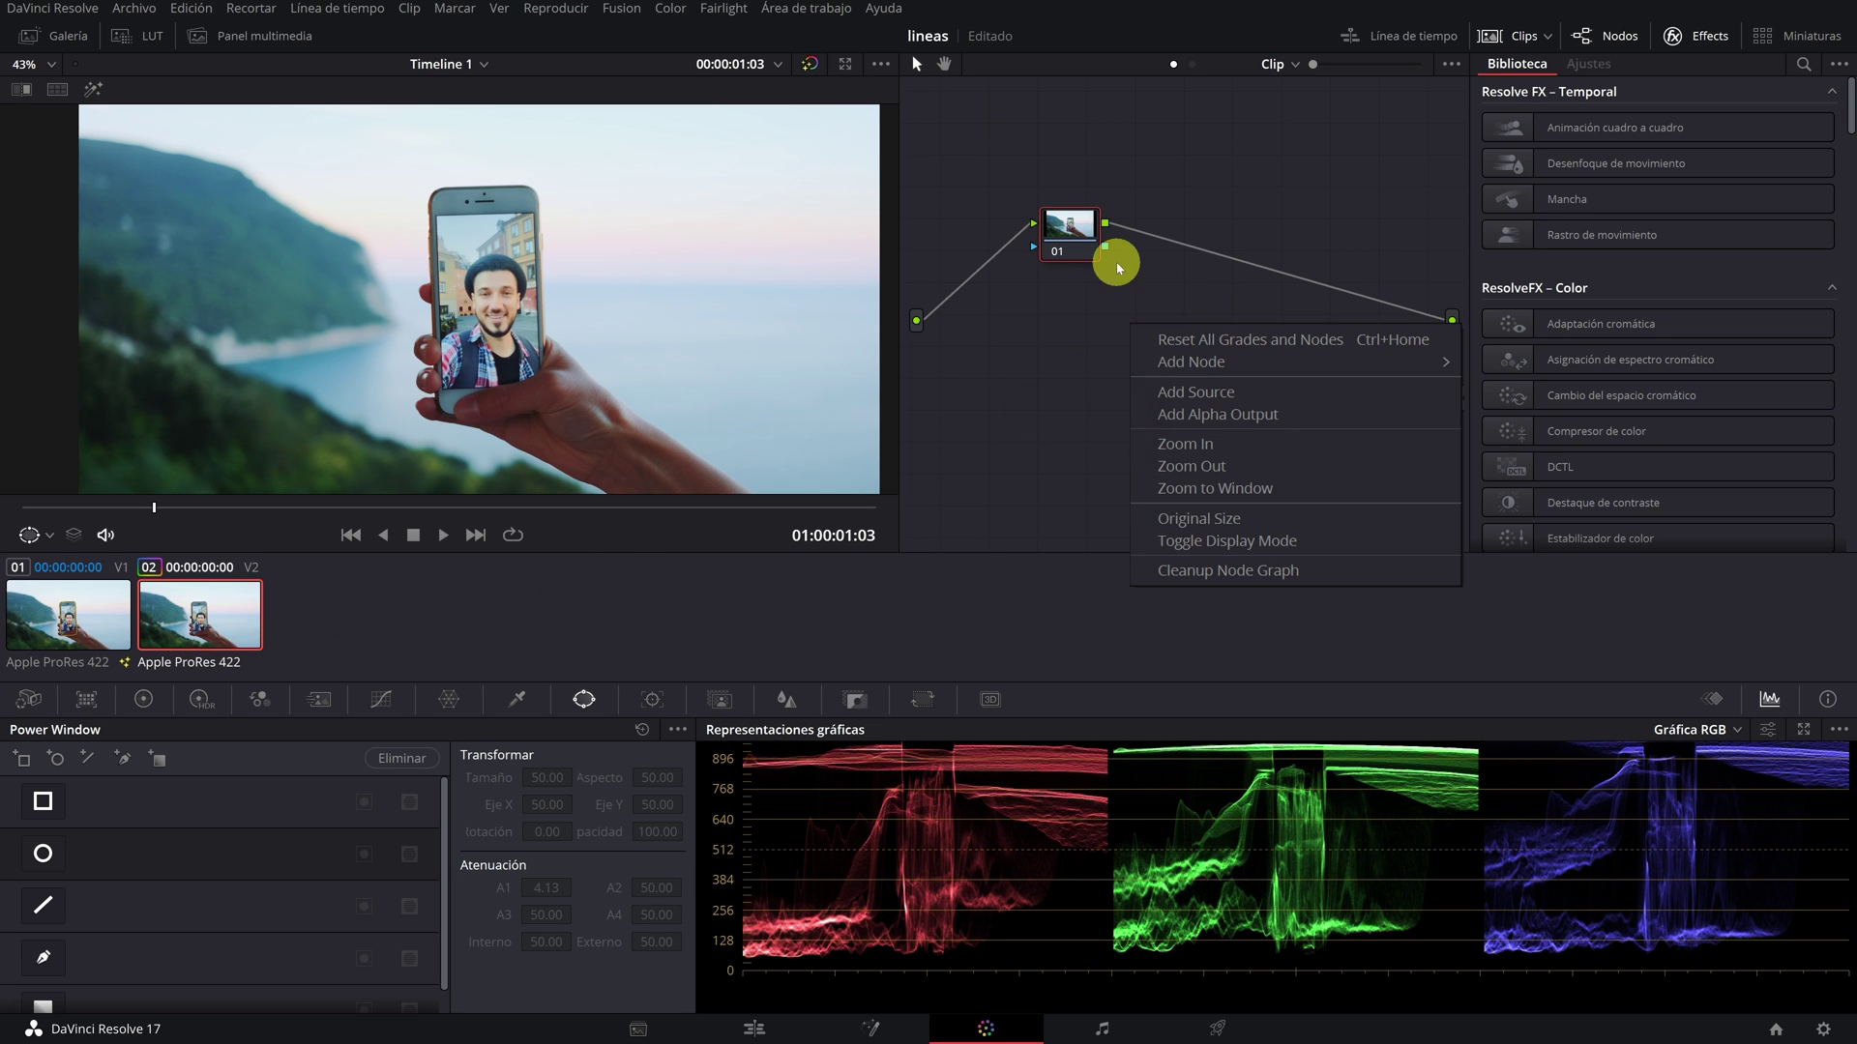
{"action": "left_click_drag", "start_coordinate": [1105, 248], "coordinate": [1242, 284]}
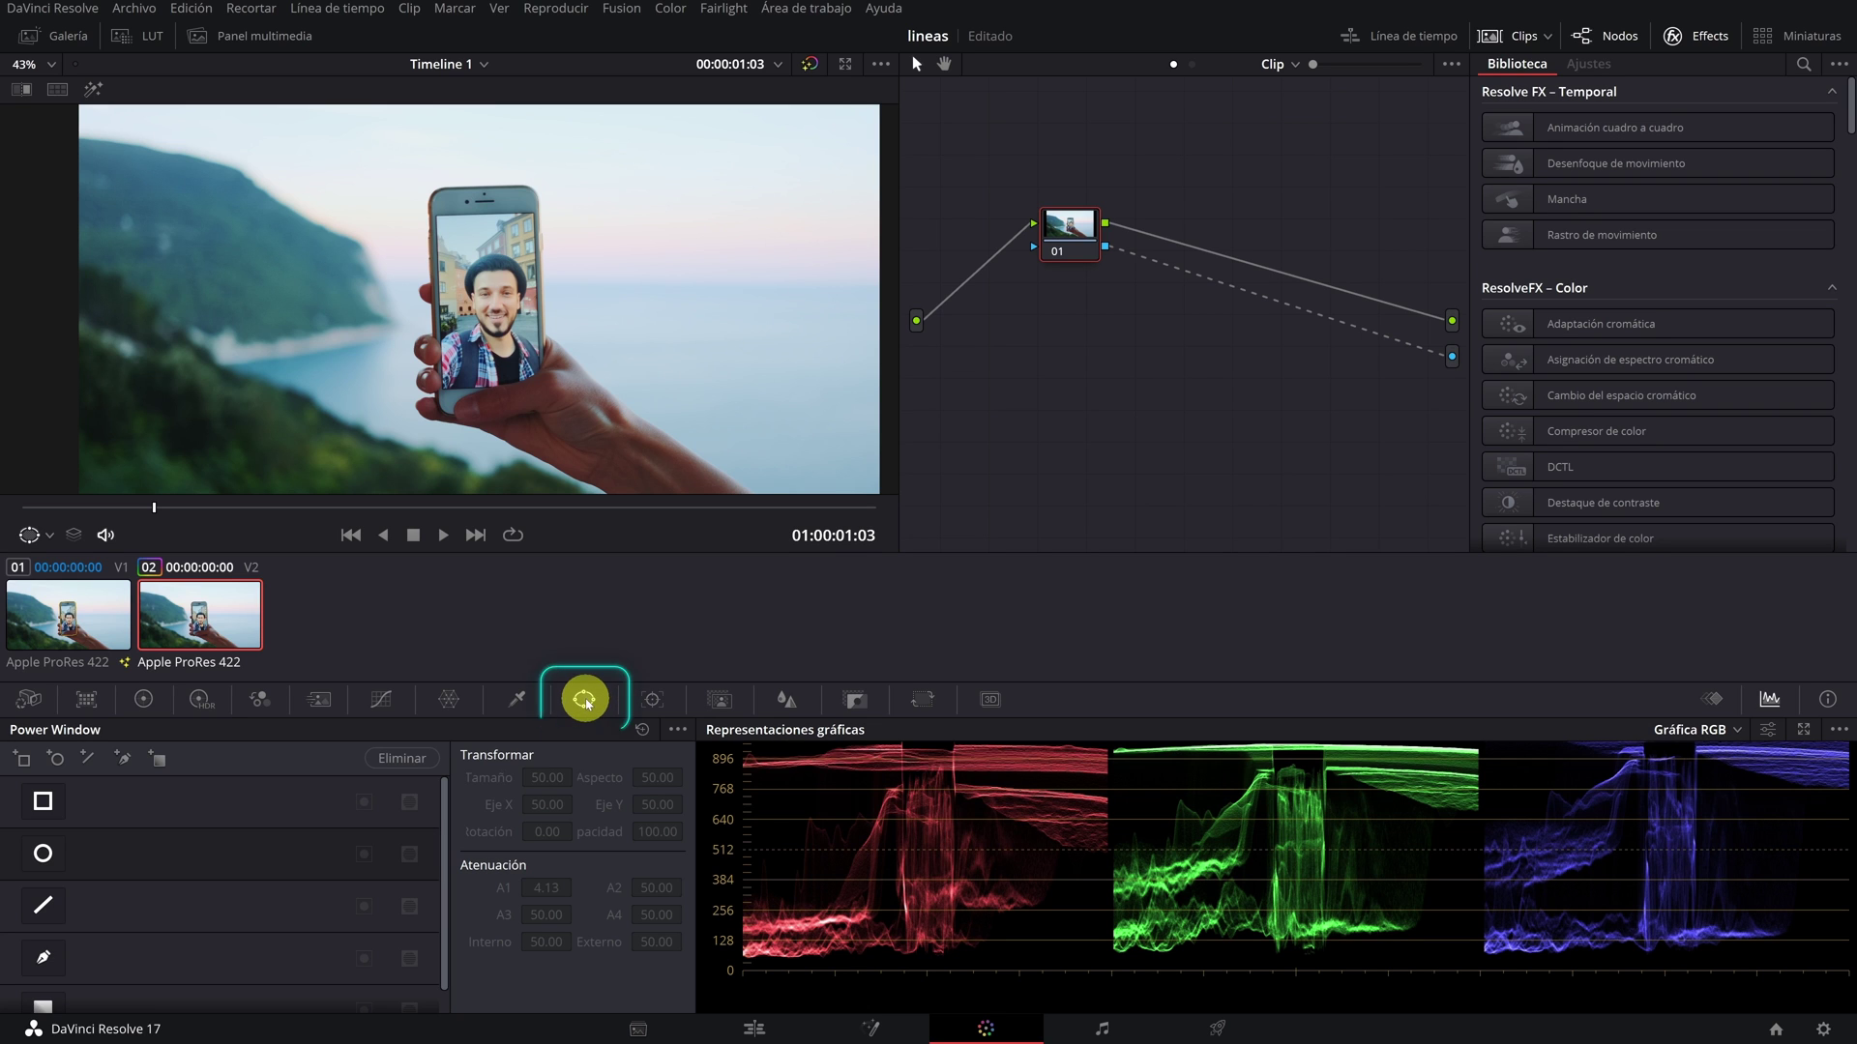
Step: Start a curve power window on the hand at the clip's first frame
{"action": "left_click", "coordinate": [53, 973]}
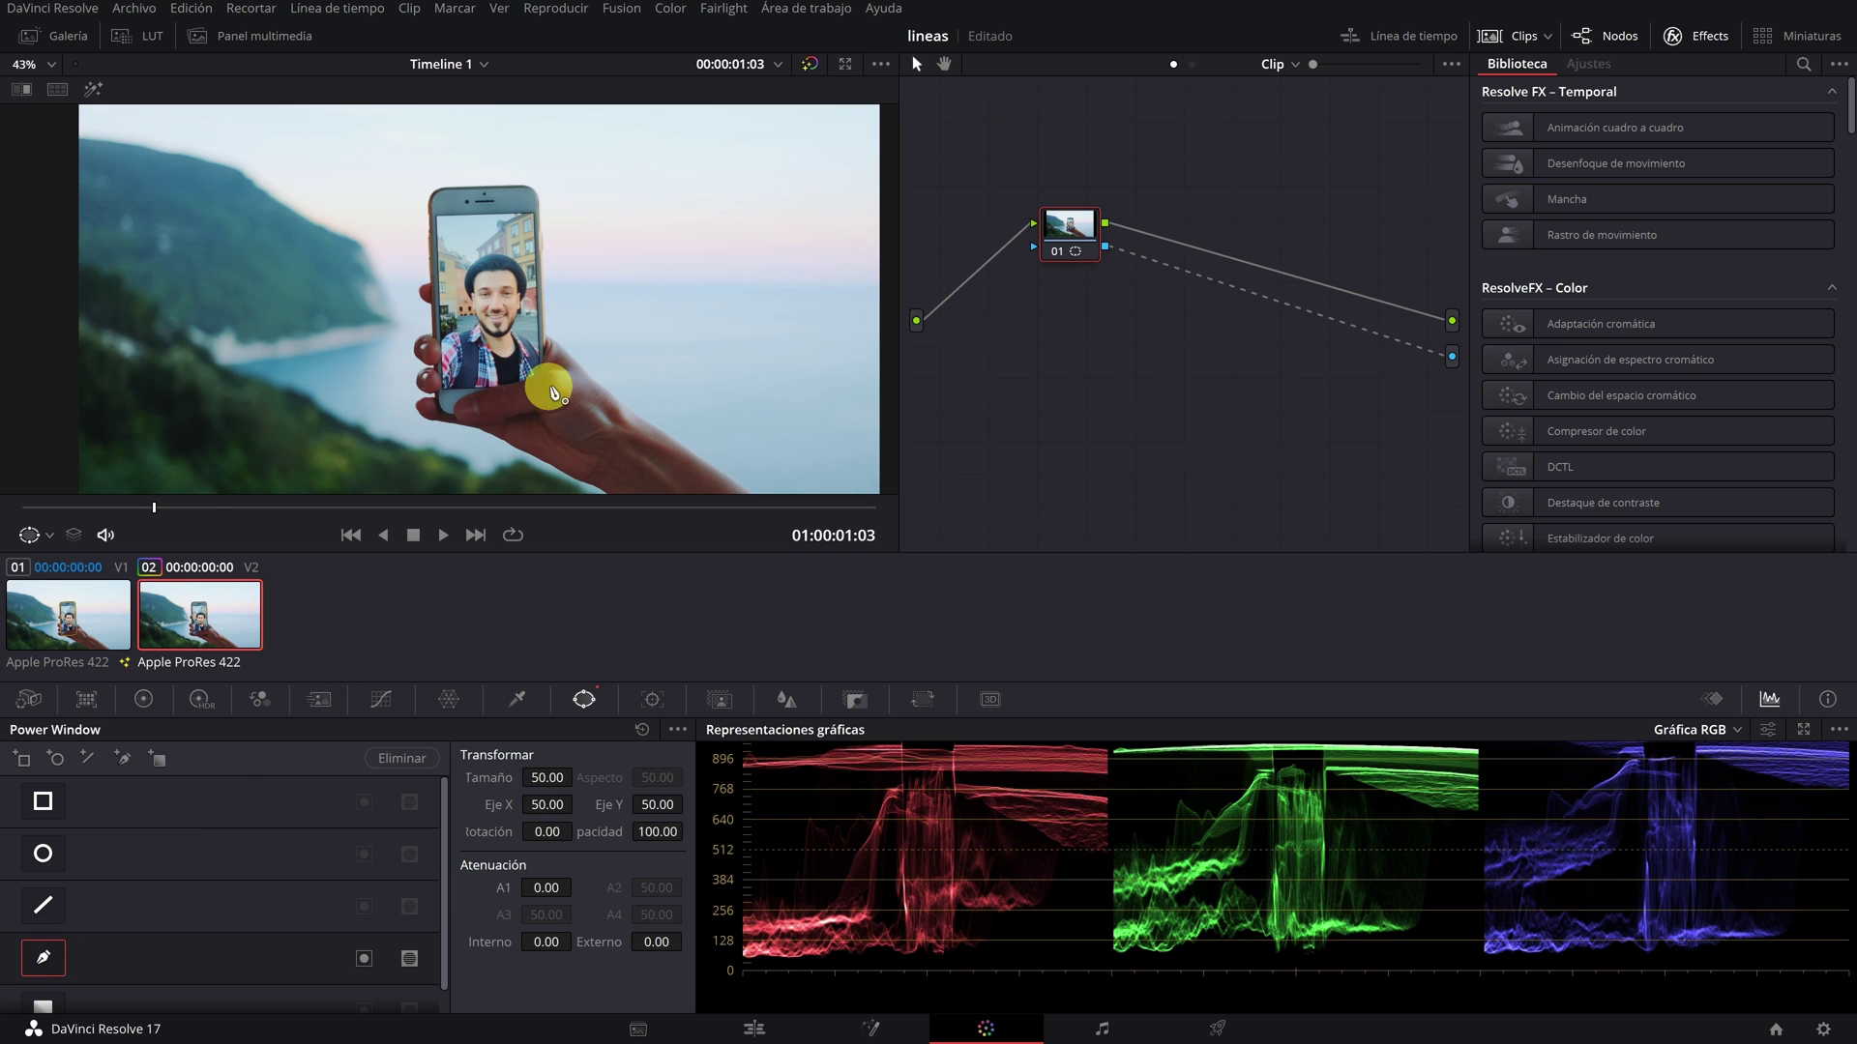
{"action": "left_click_drag", "start_coordinate": [154, 507], "coordinate": [22, 511]}
{"action": "scroll", "coordinate": [512, 334], "scroll_direction": "up", "scroll_amount": 5}
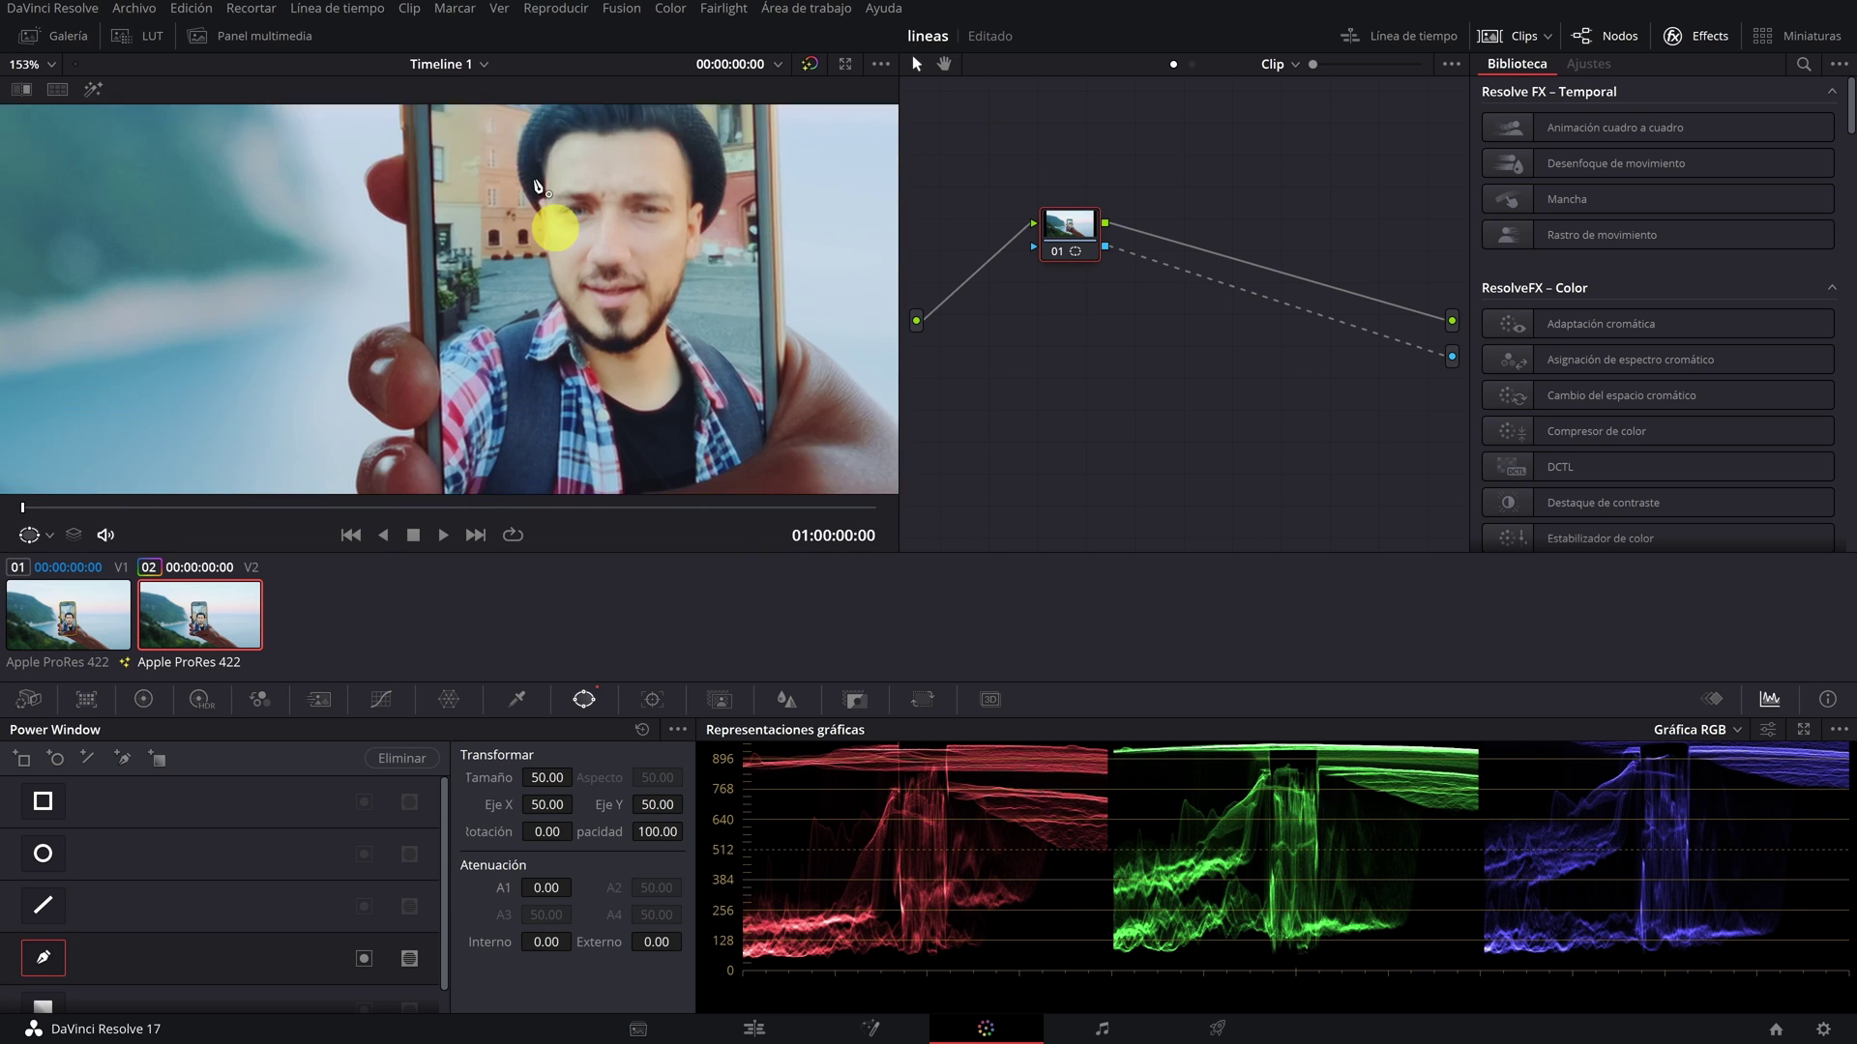
{"action": "left_click", "coordinate": [713, 237]}
{"action": "left_click_drag", "start_coordinate": [700, 287], "coordinate": [670, 327]}
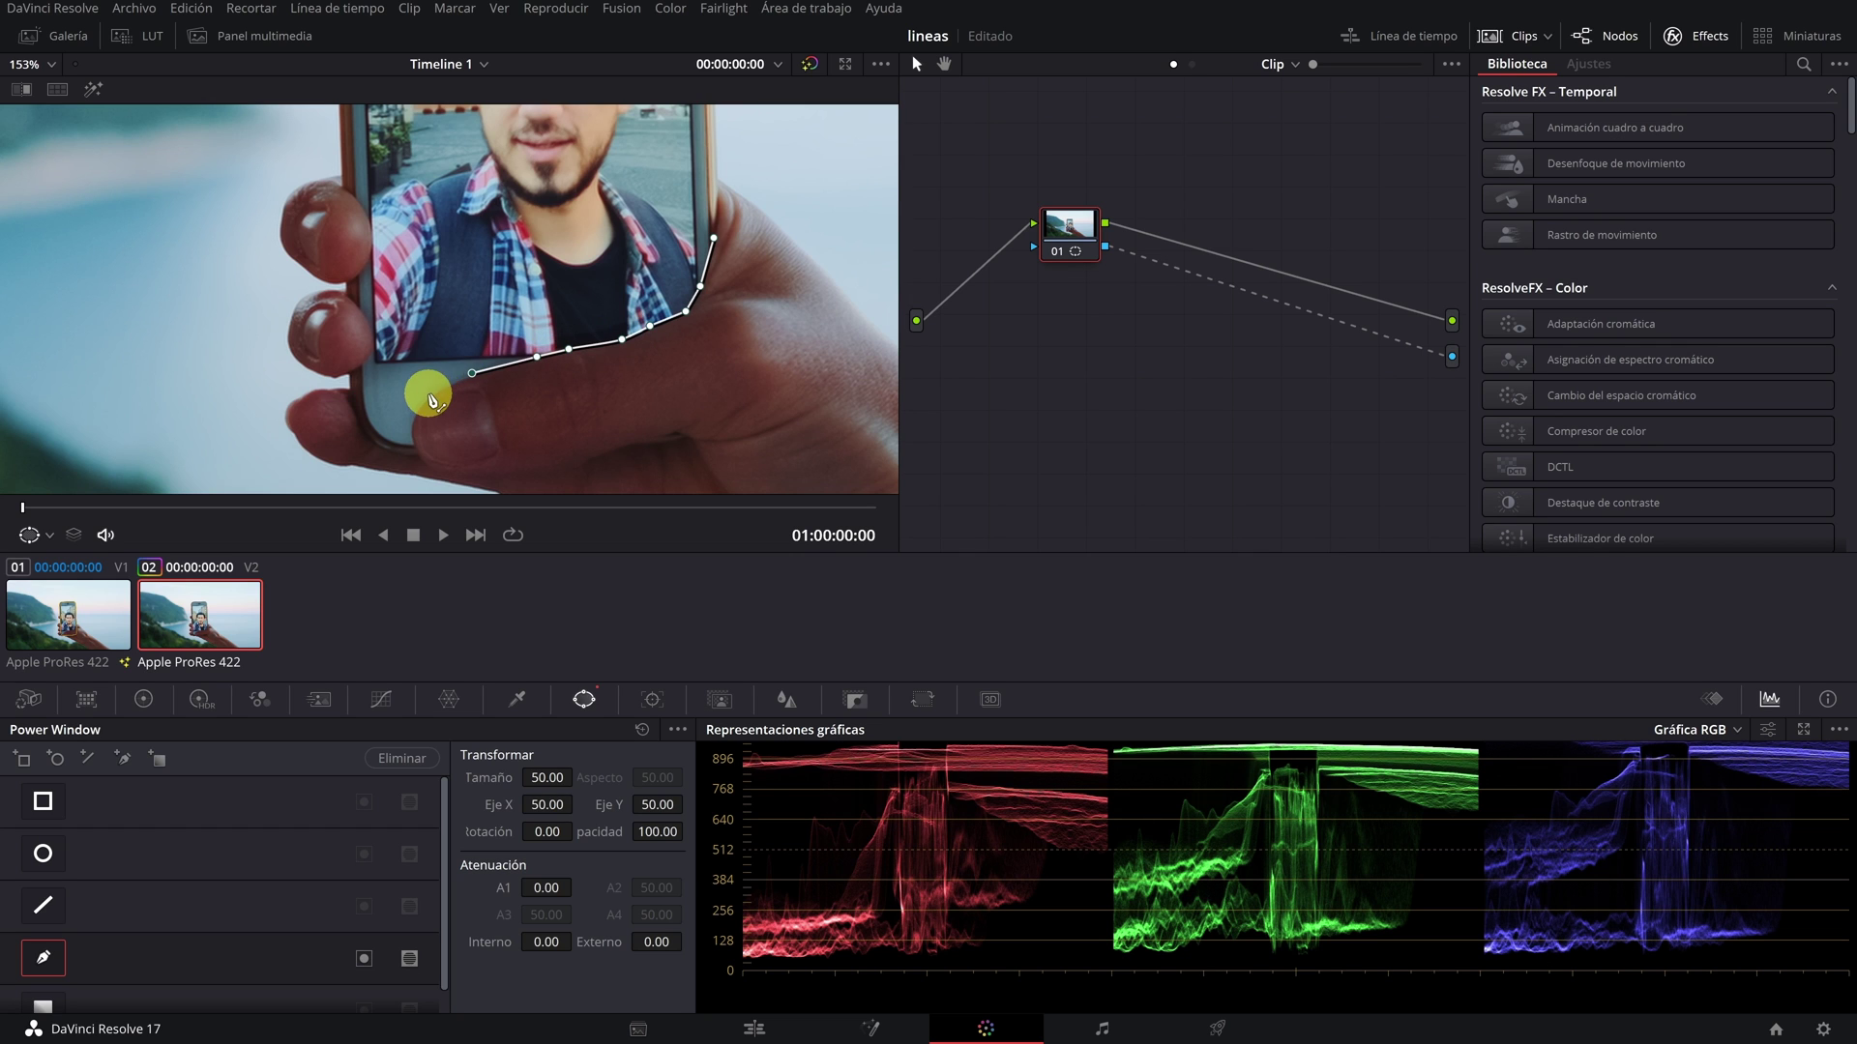
{"action": "left_click_drag", "start_coordinate": [429, 469], "coordinate": [406, 362]}
{"action": "scroll", "coordinate": [812, 282], "scroll_direction": "up", "scroll_amount": 3}
Step: Add points around the hand and along the finger edge, then close the mask
{"action": "left_click", "coordinate": [713, 457]}
{"action": "left_click", "coordinate": [859, 279]}
{"action": "left_click", "coordinate": [789, 205]}
{"action": "mouse_move", "coordinate": [698, 167]}
{"action": "left_mouse_down"}
{"action": "mouse_move", "coordinate": [630, 165]}
{"action": "mouse_move", "coordinate": [665, 174]}
{"action": "left_mouse_up"}
{"action": "left_click", "coordinate": [673, 174]}
{"action": "left_click", "coordinate": [668, 189]}
{"action": "left_click", "coordinate": [631, 202]}
{"action": "left_click", "coordinate": [631, 229]}
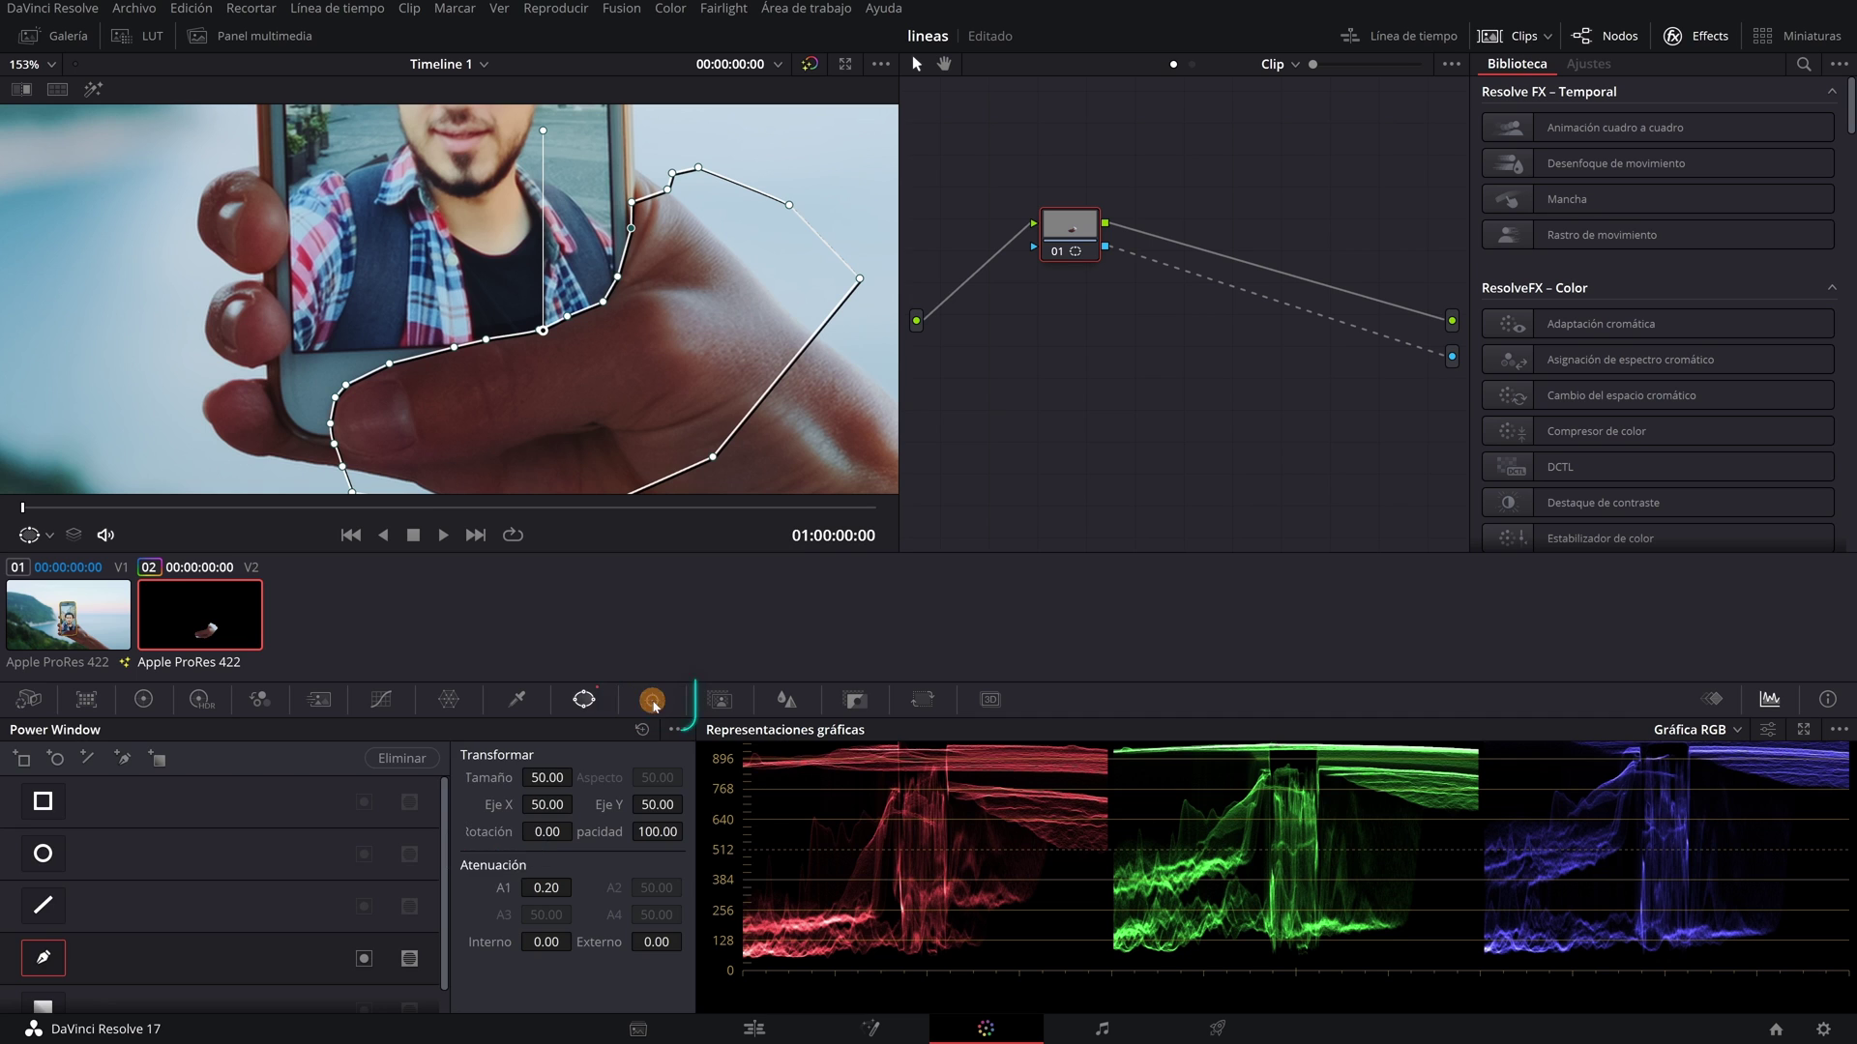
Step: Track the hand power window forward and scrub the clip to verify it follows the hand
{"action": "left_click", "coordinate": [651, 699]}
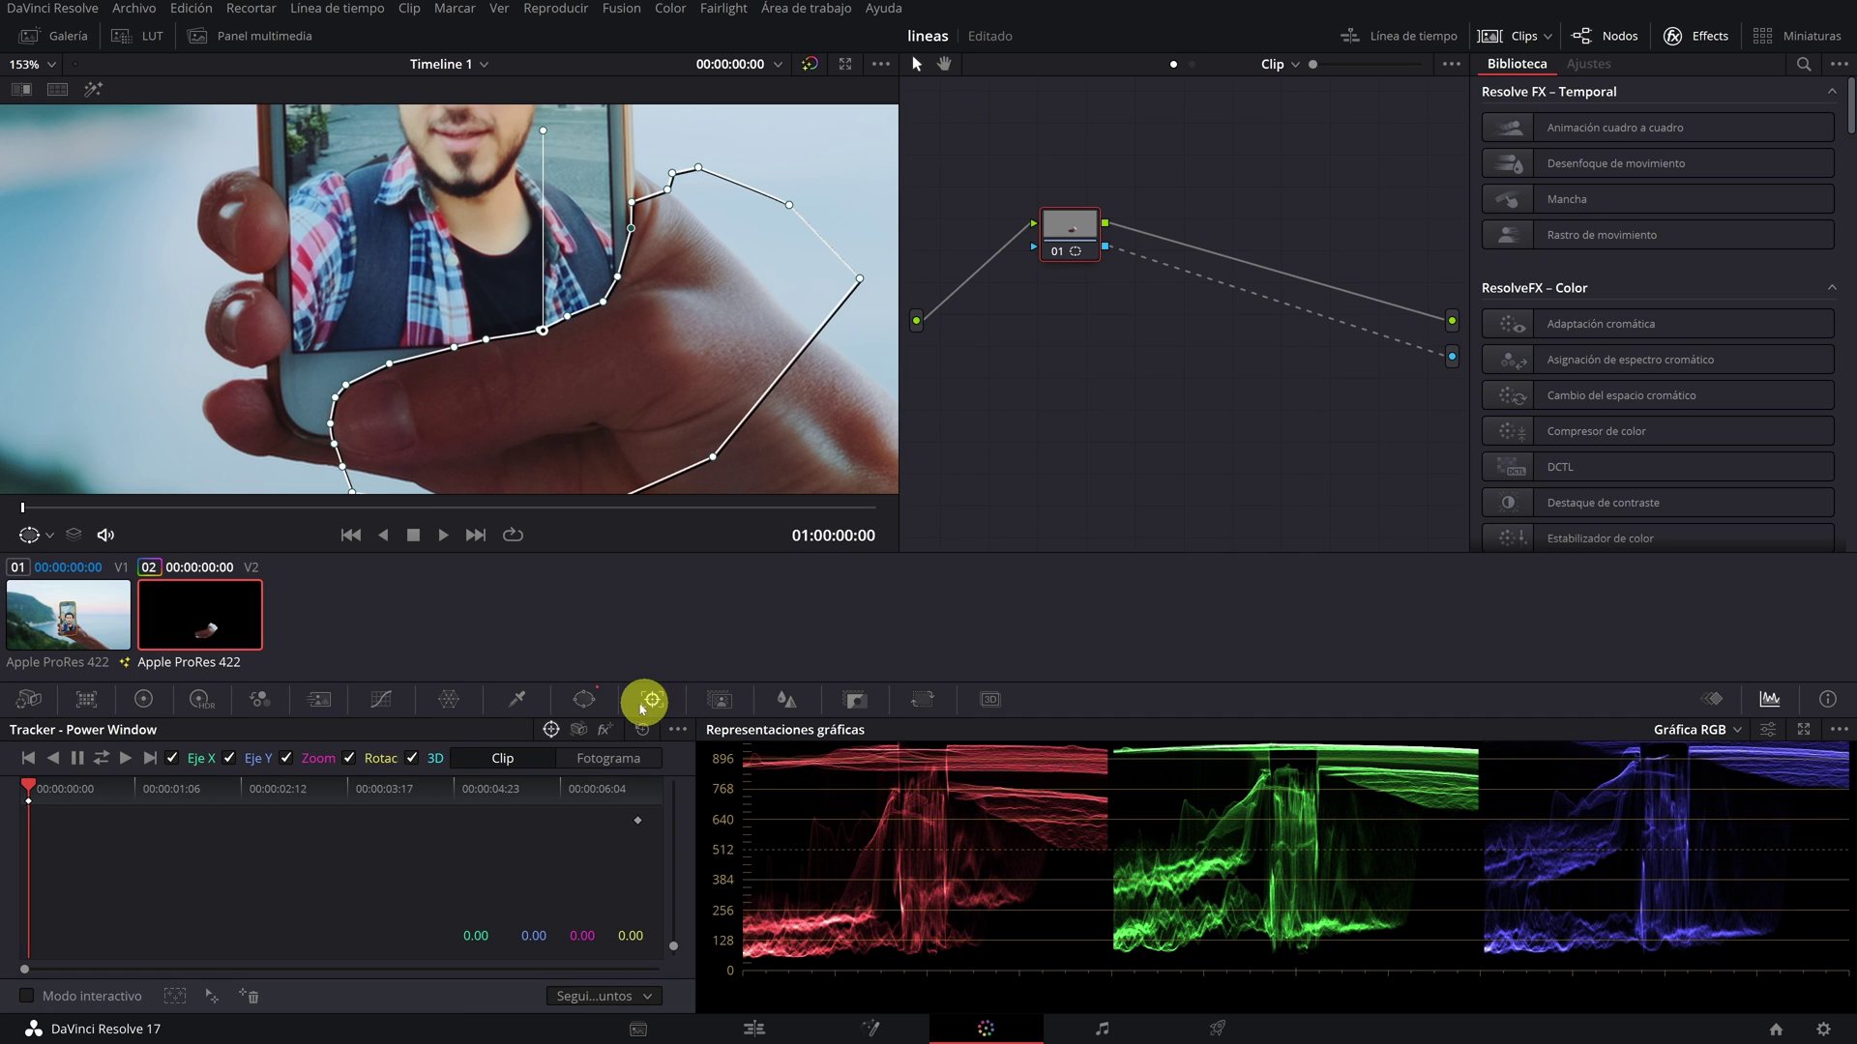
{"action": "left_click", "coordinate": [125, 760]}
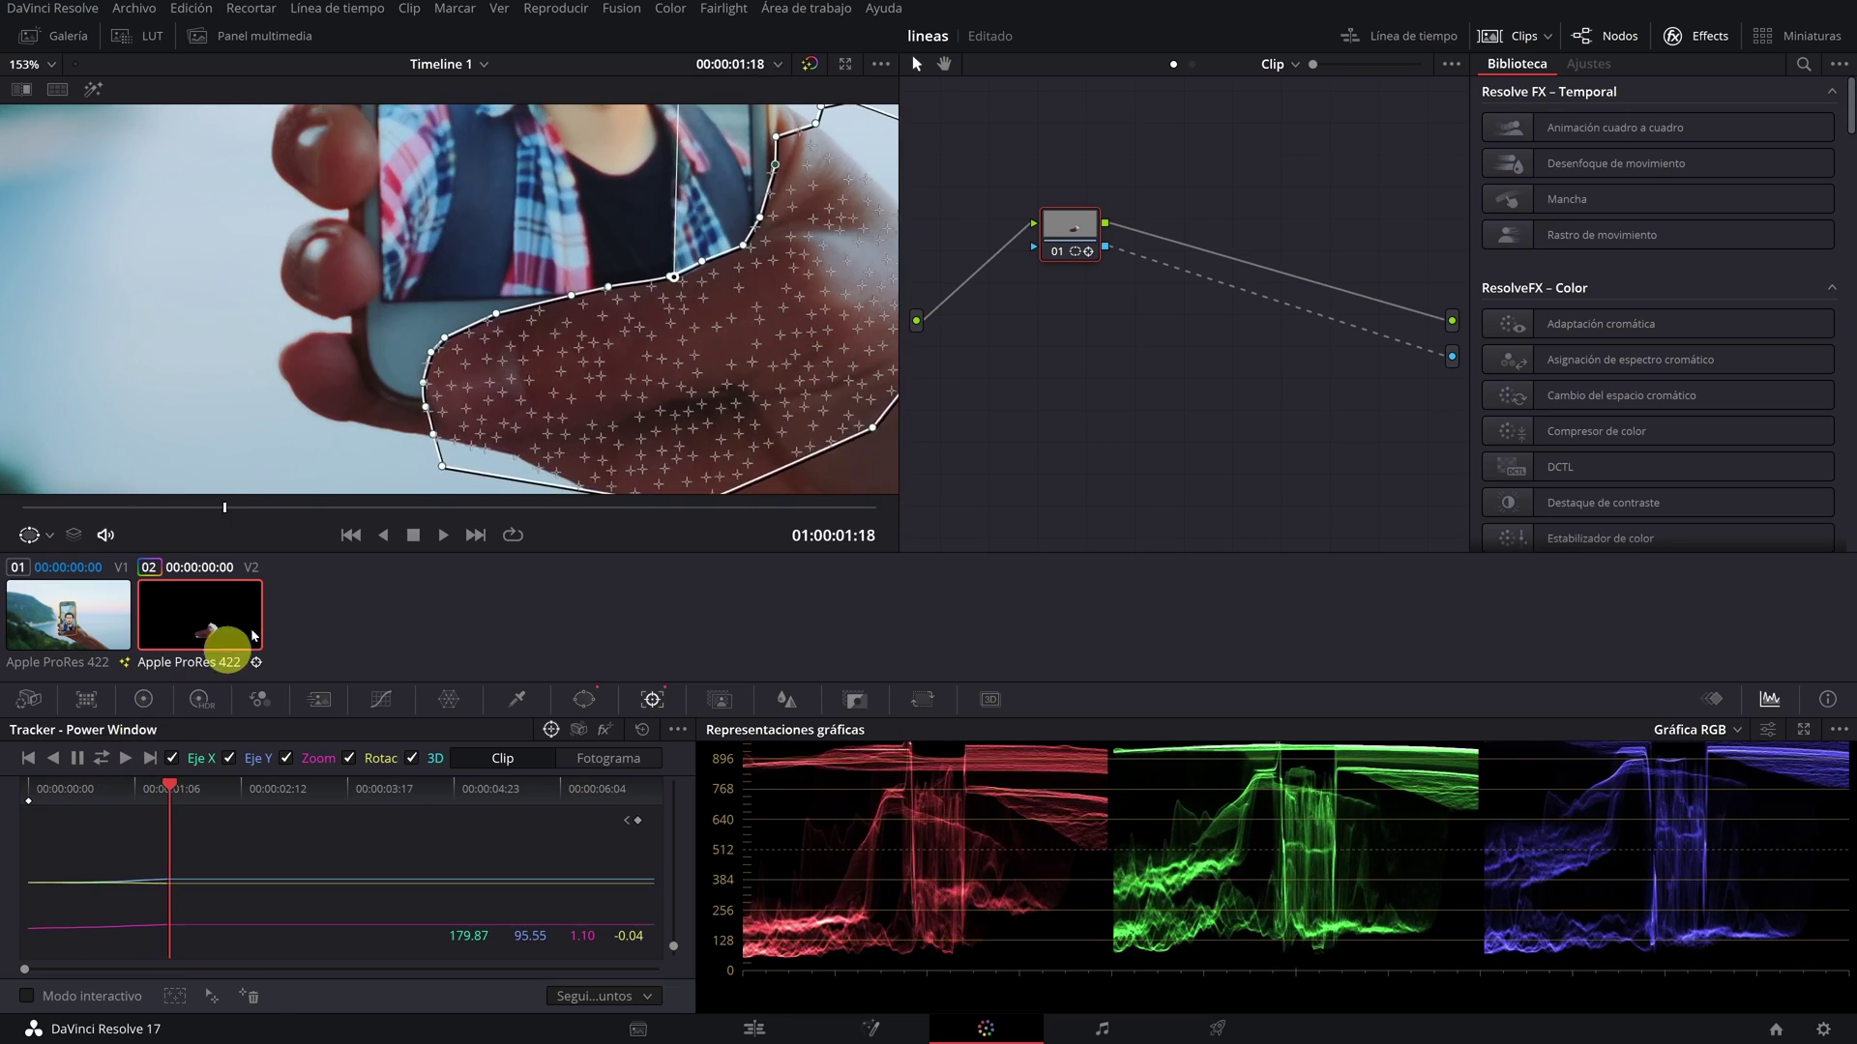
{"action": "scroll", "coordinate": [592, 299], "scroll_direction": "down", "scroll_amount": 3}
{"action": "scroll", "coordinate": [603, 309], "scroll_direction": "down", "scroll_amount": 1}
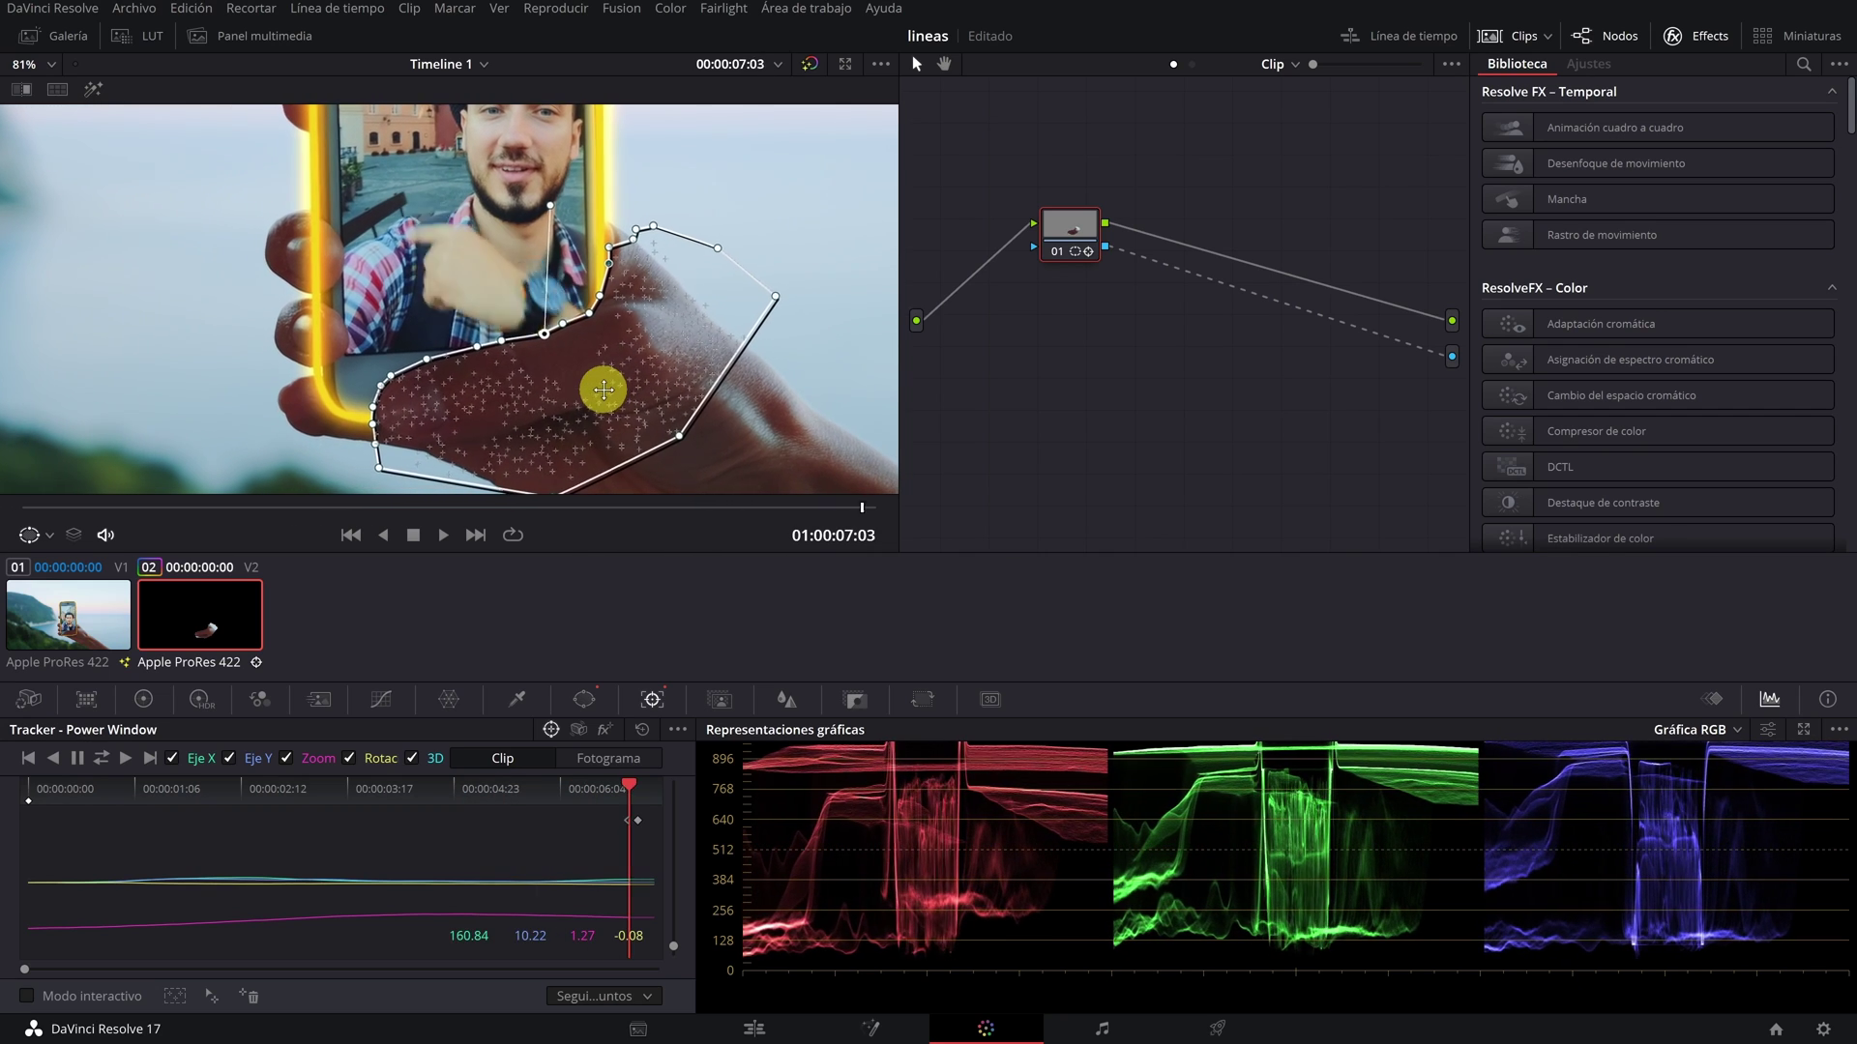
{"action": "left_click_drag", "start_coordinate": [429, 513], "coordinate": [571, 468]}
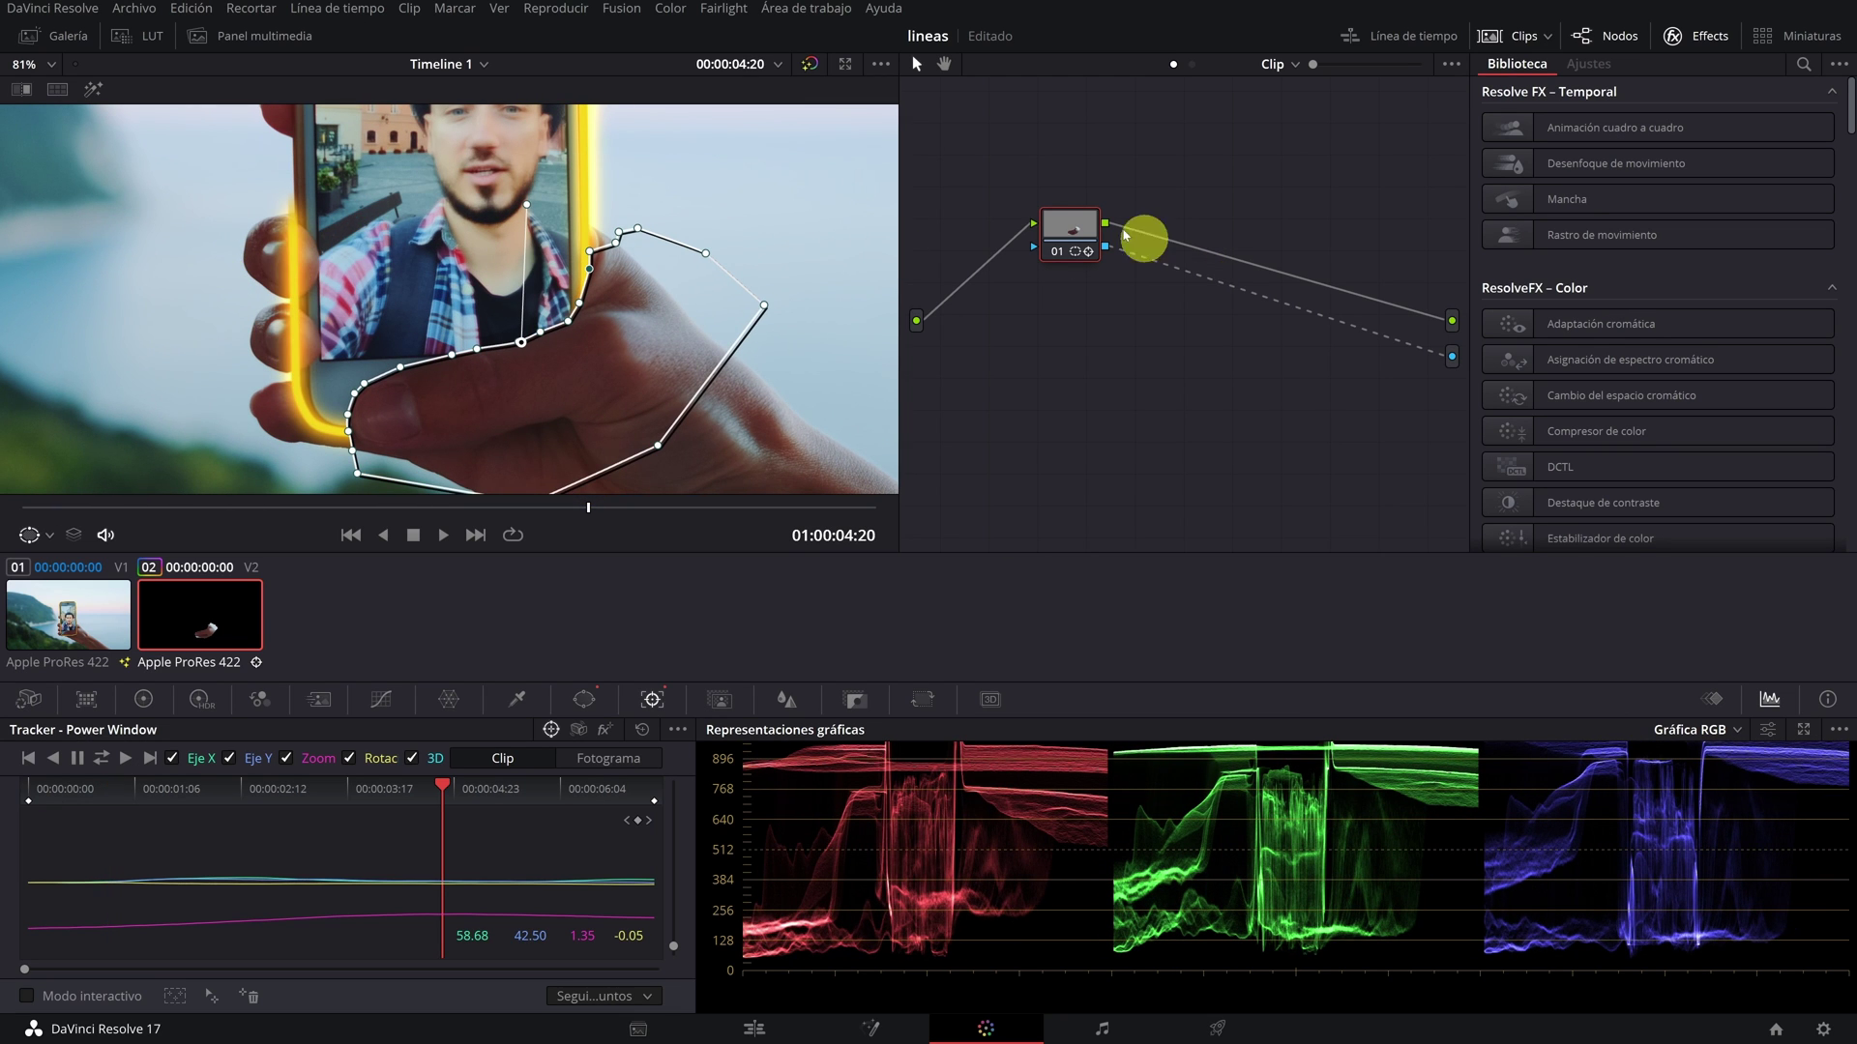
Step: Add a new curve power window around the upper fingertip
{"action": "left_click", "coordinate": [583, 700]}
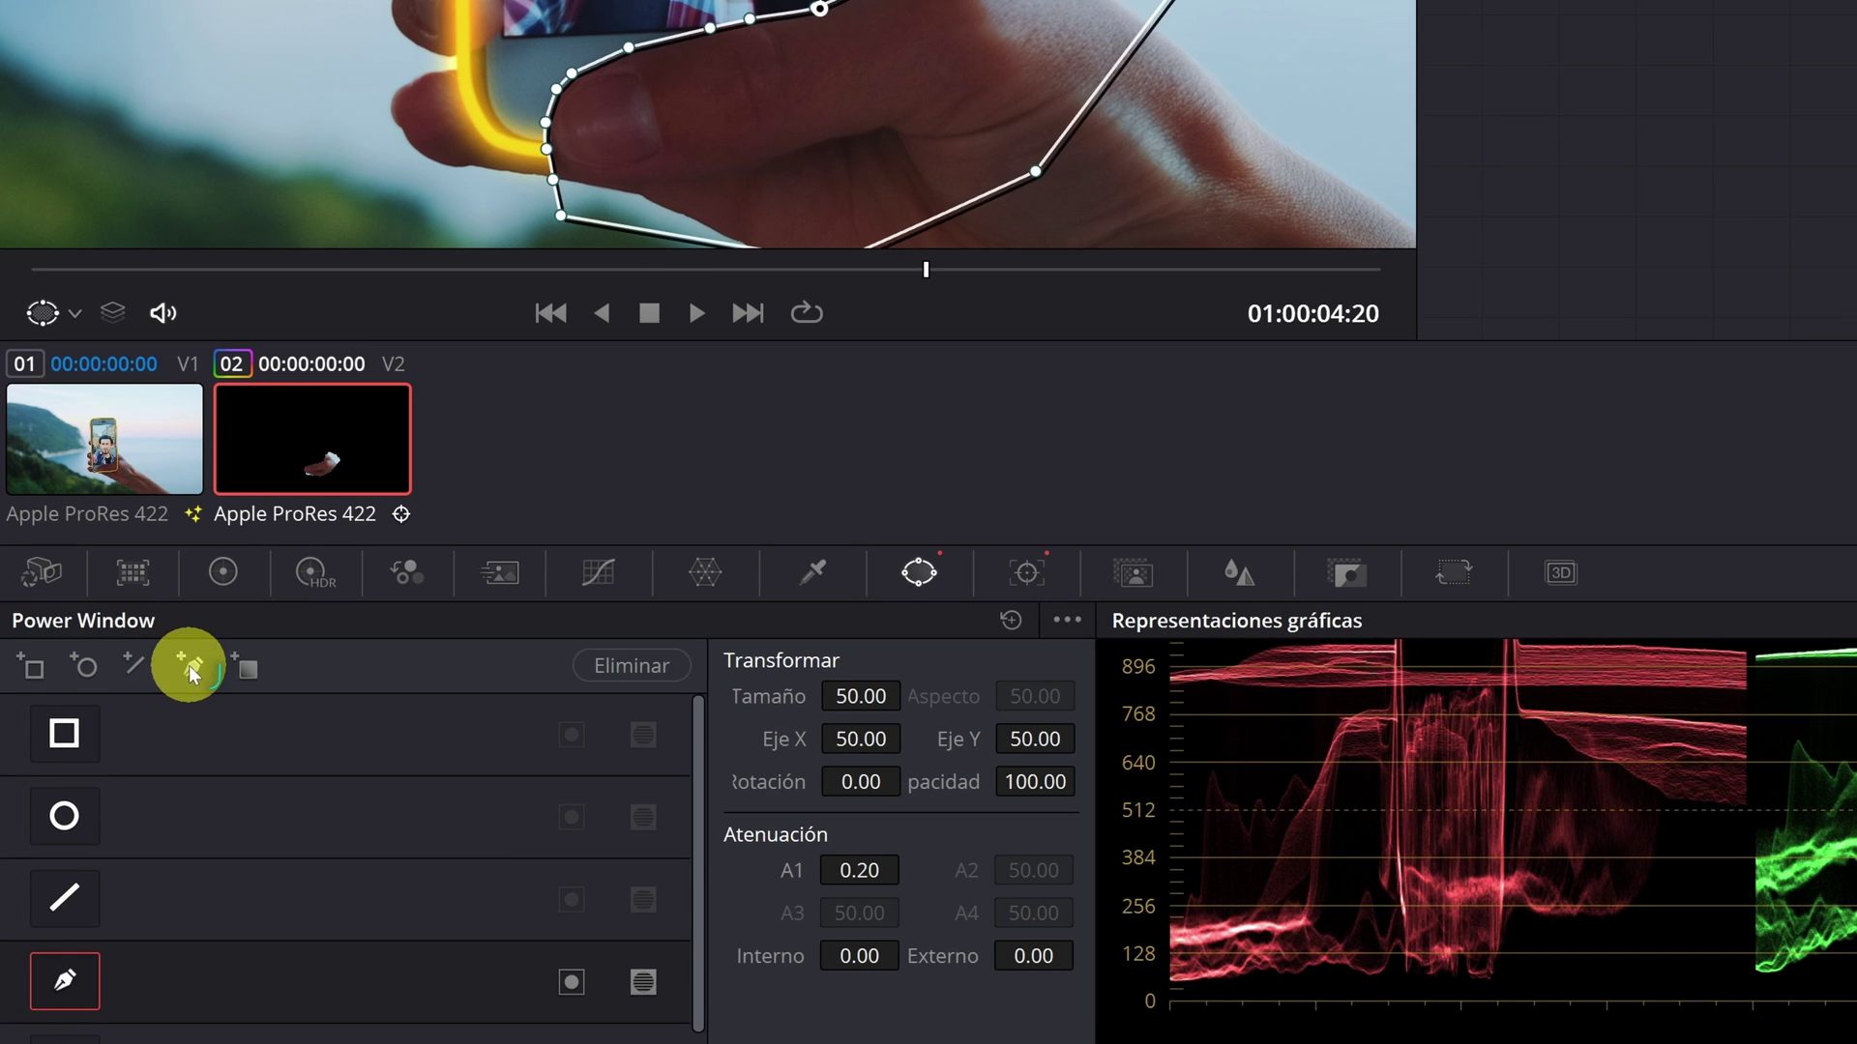
{"action": "left_click", "coordinate": [189, 665]}
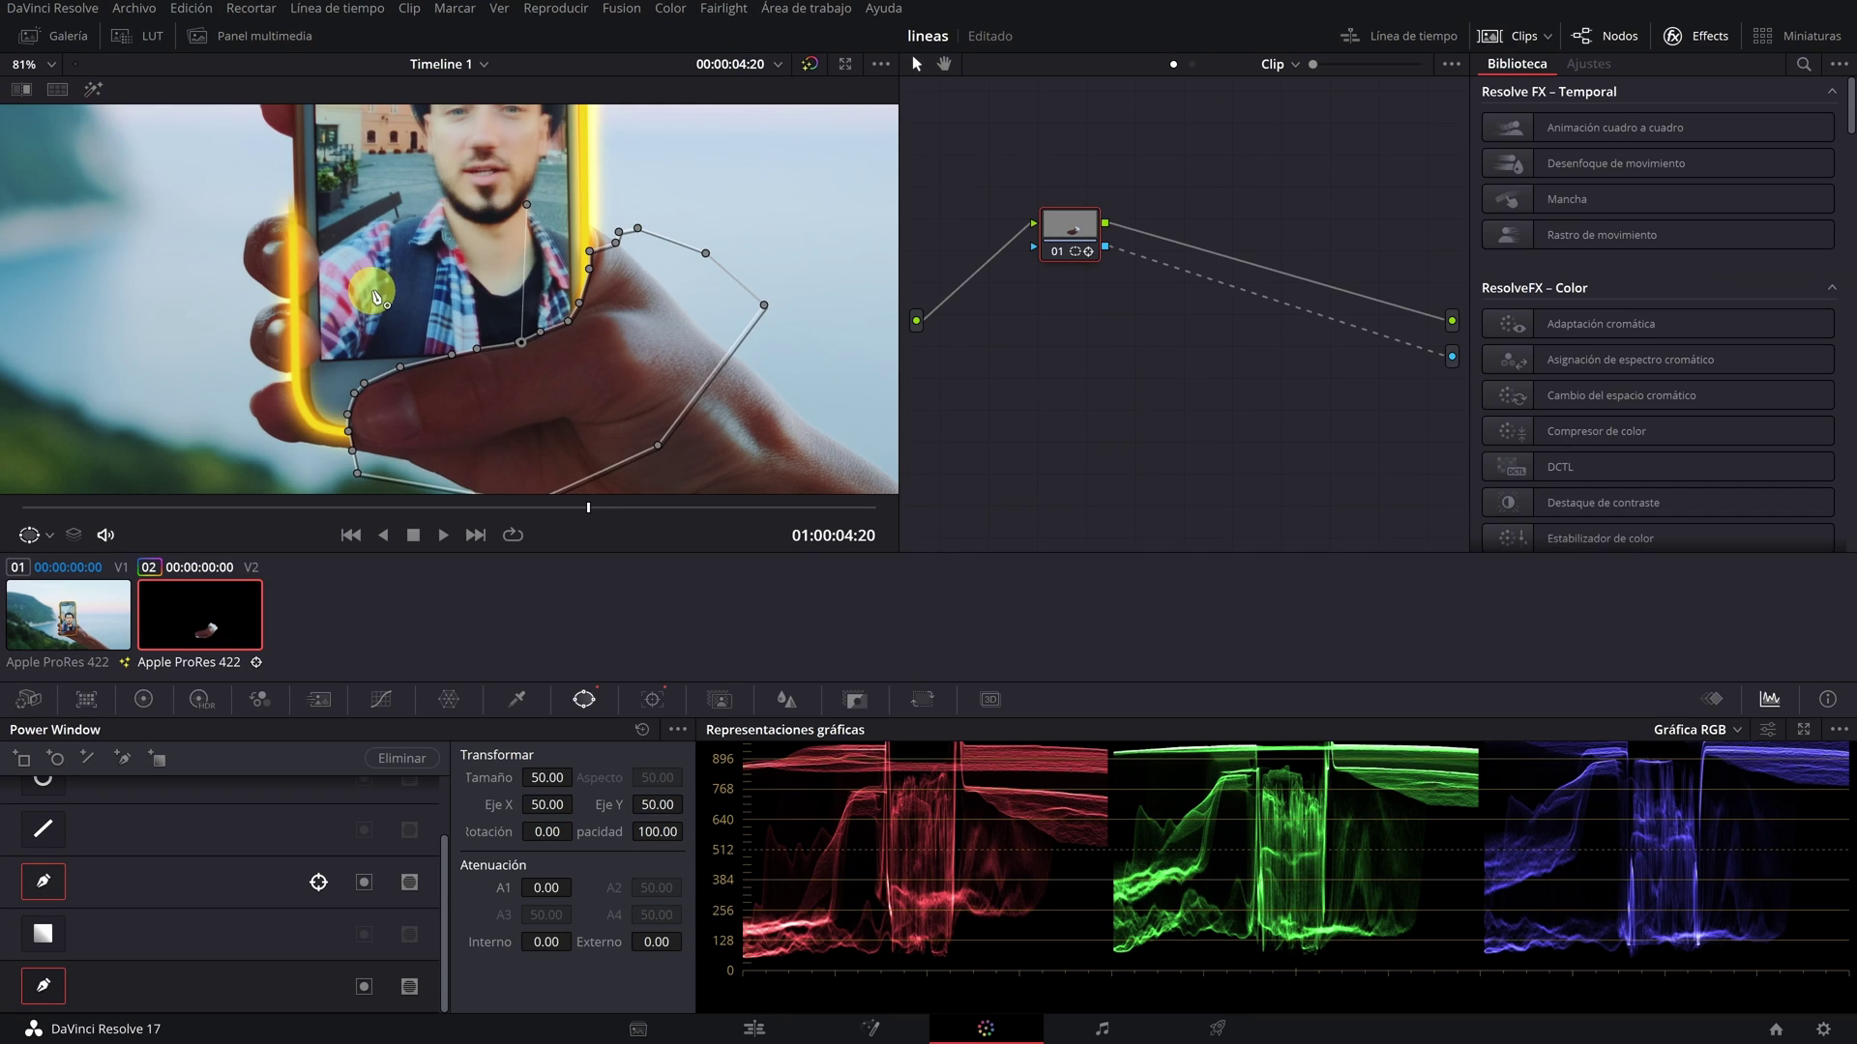
{"action": "scroll", "coordinate": [638, 327], "scroll_direction": "up", "scroll_amount": 5}
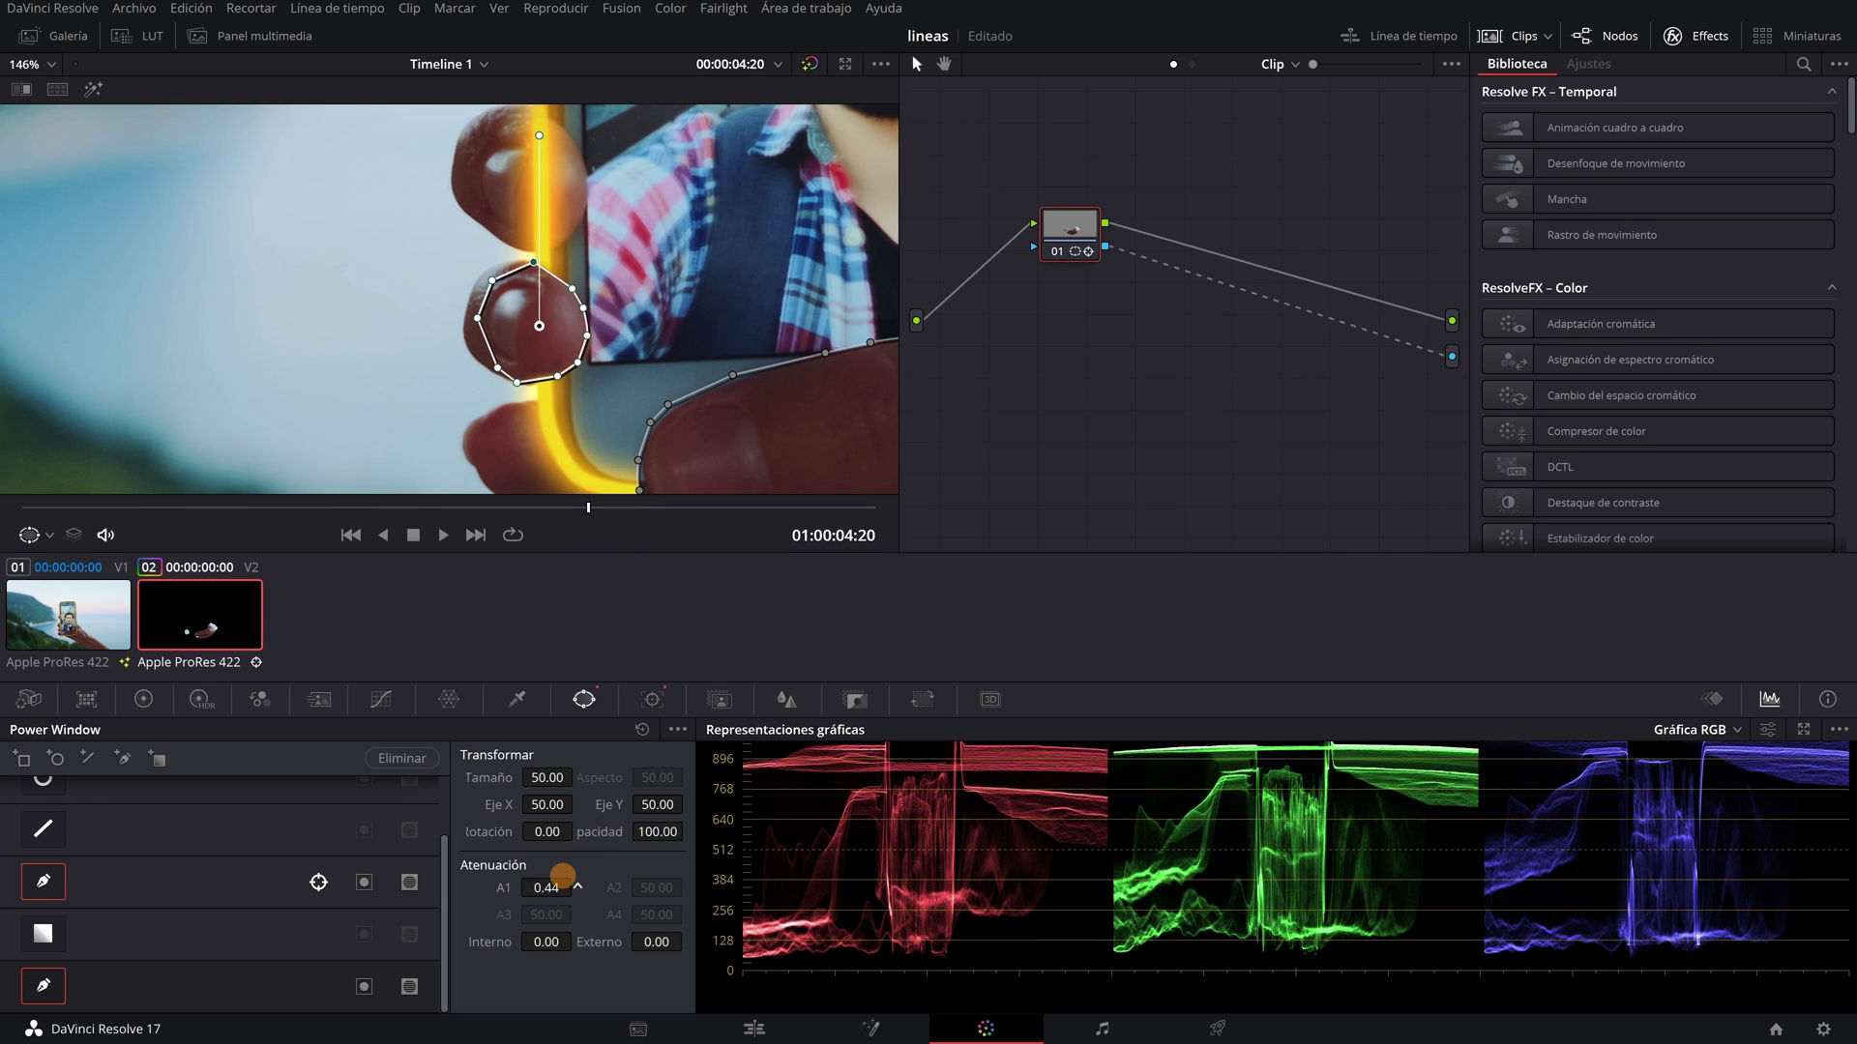
Step: Track the fingertip power window through the clip
{"action": "left_click", "coordinate": [651, 700]}
{"action": "left_click", "coordinate": [102, 759]}
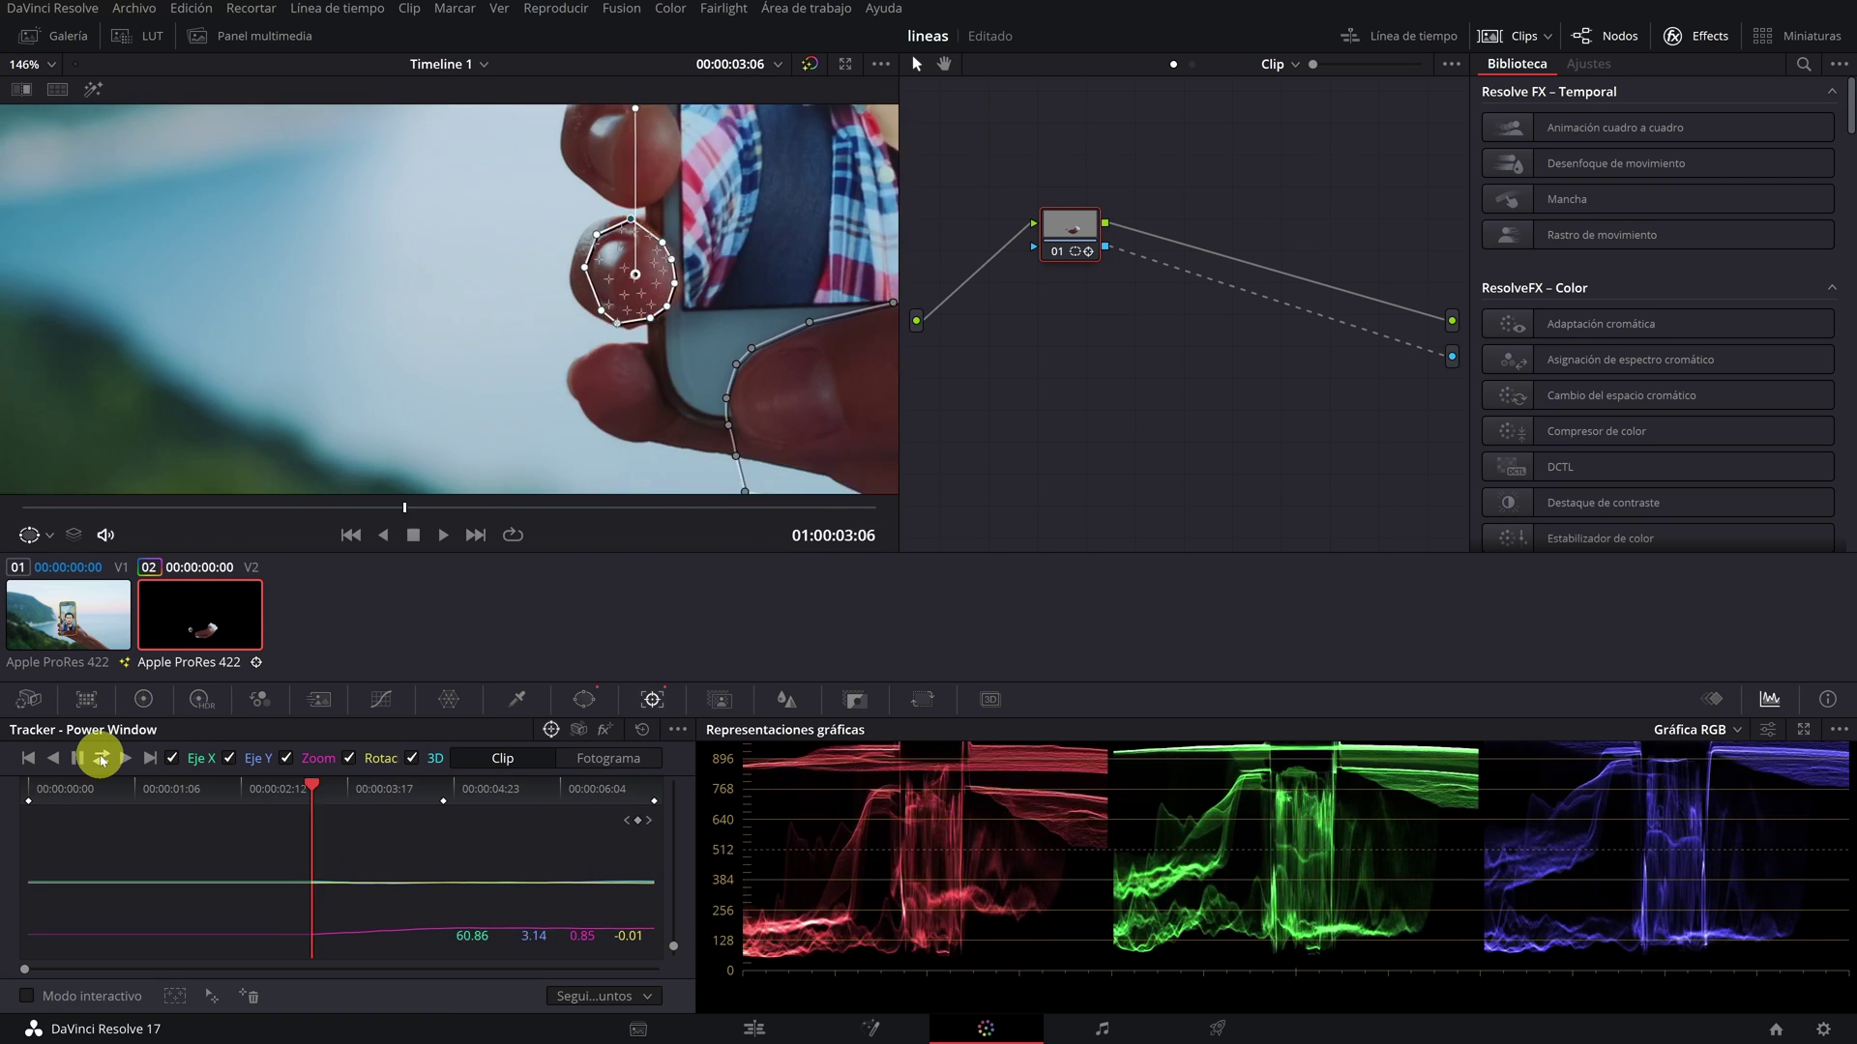
{"action": "scroll", "coordinate": [609, 247], "scroll_direction": "up", "scroll_amount": 6}
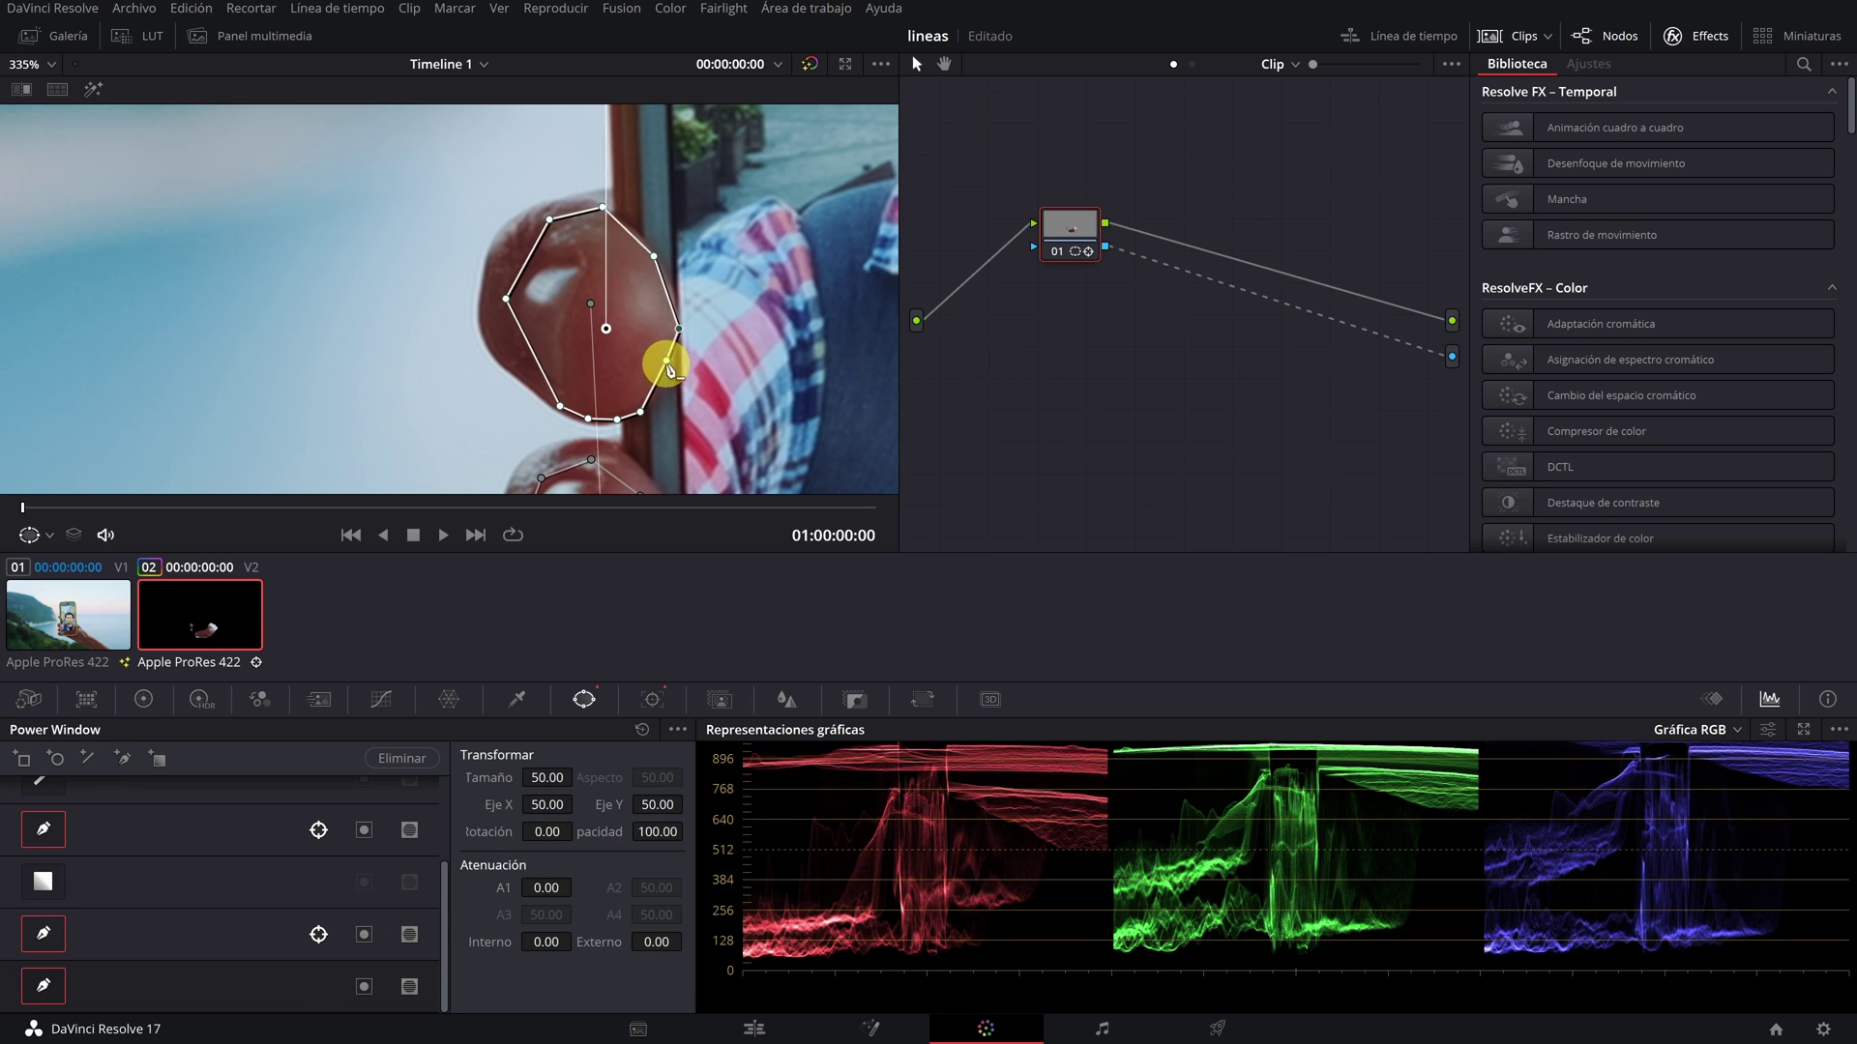